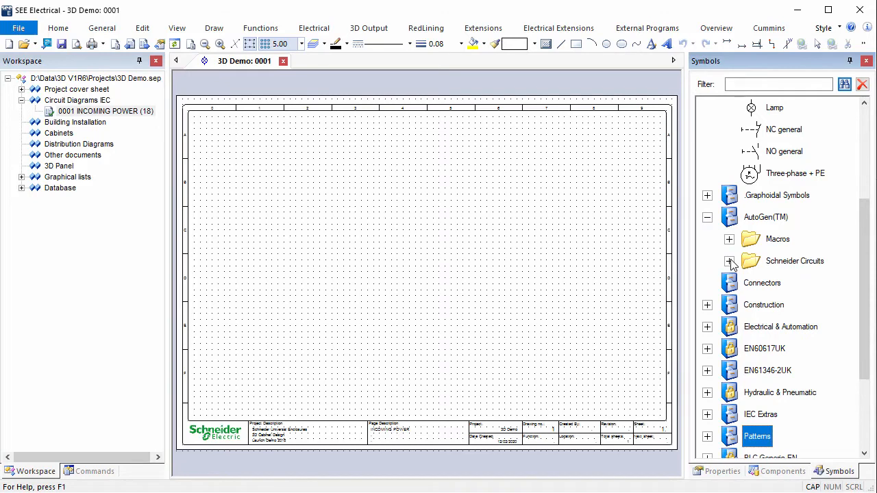
Insert the Incoming Power + 3P circuit from the Schneider Circuits folder onto the page at X 0, Y 0, keeping the terminal properties as they are
click(730, 261)
scroll(780, 266, down, 2)
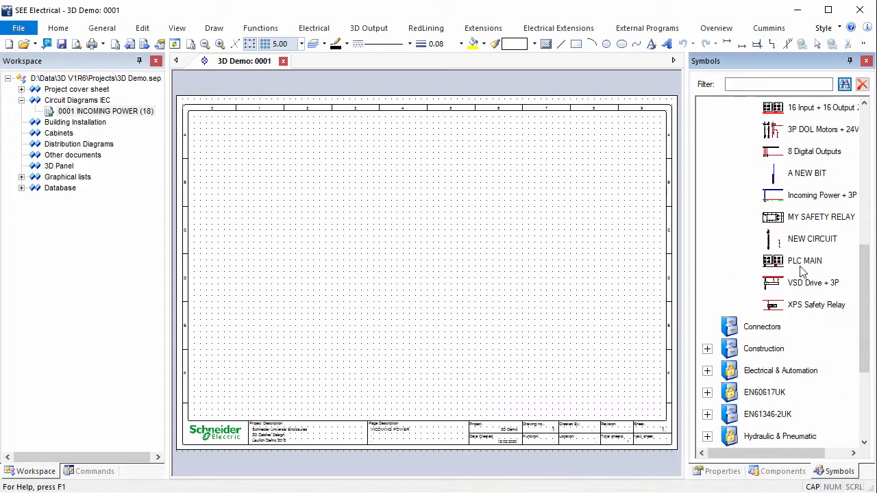
click(815, 196)
key(space)
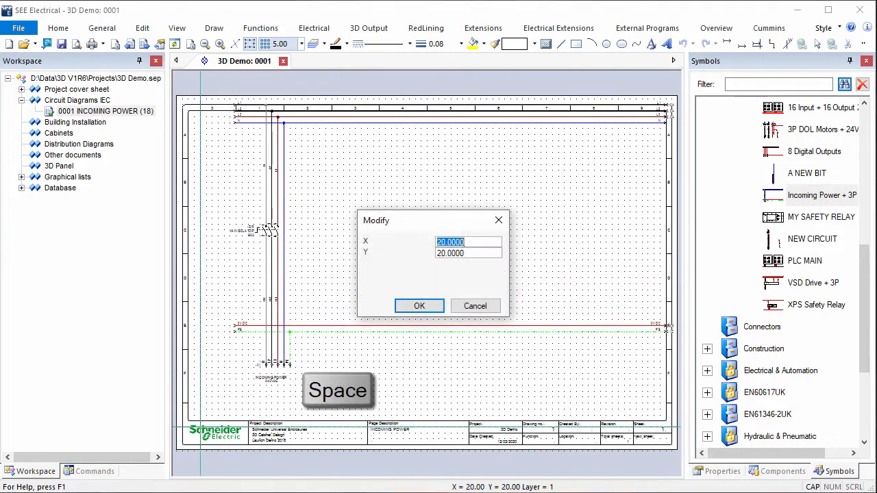
text(0)
key(Tab)
text(0)
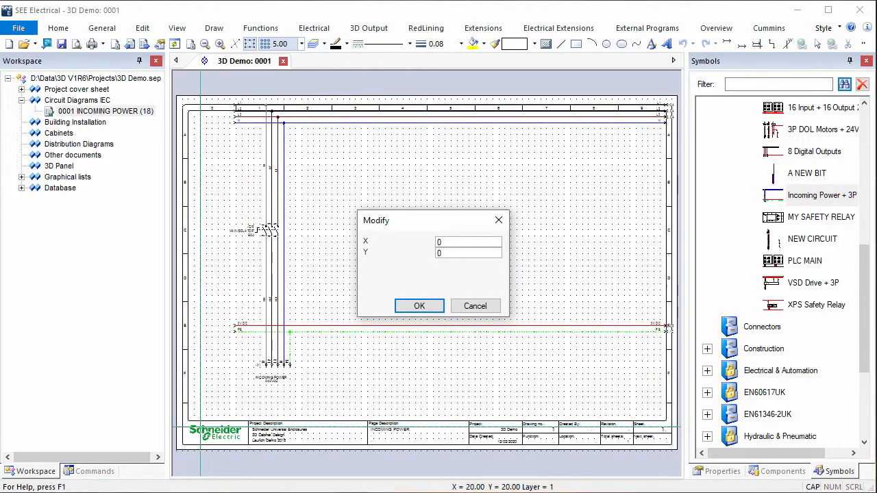
key(Return)
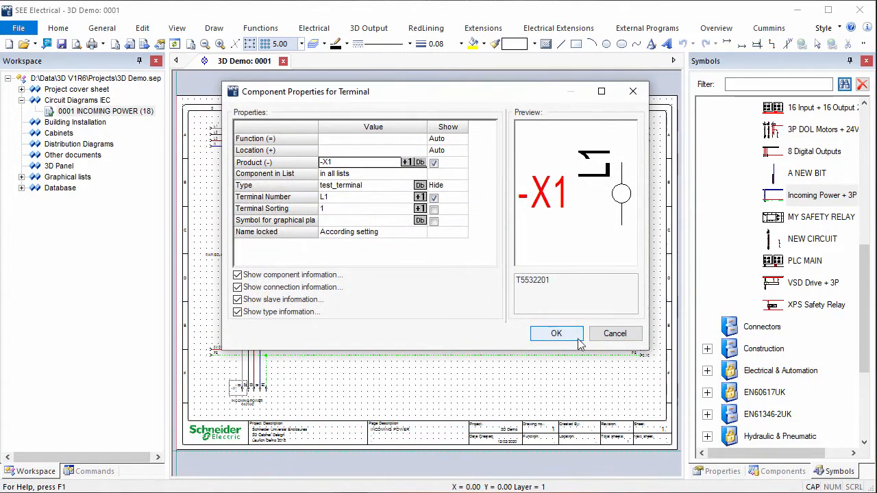
click(614, 334)
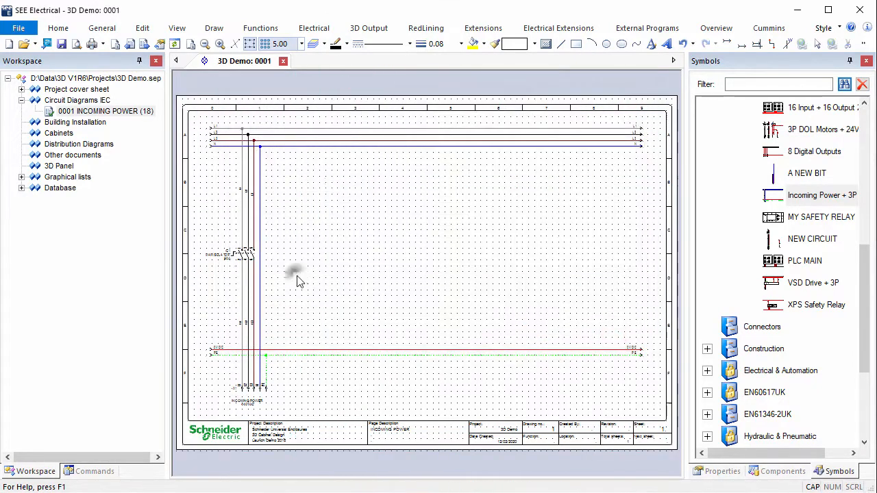
Move the main isolator -Q1 down along its supply lines into row D and review its component properties
scroll(298, 278, up, 4)
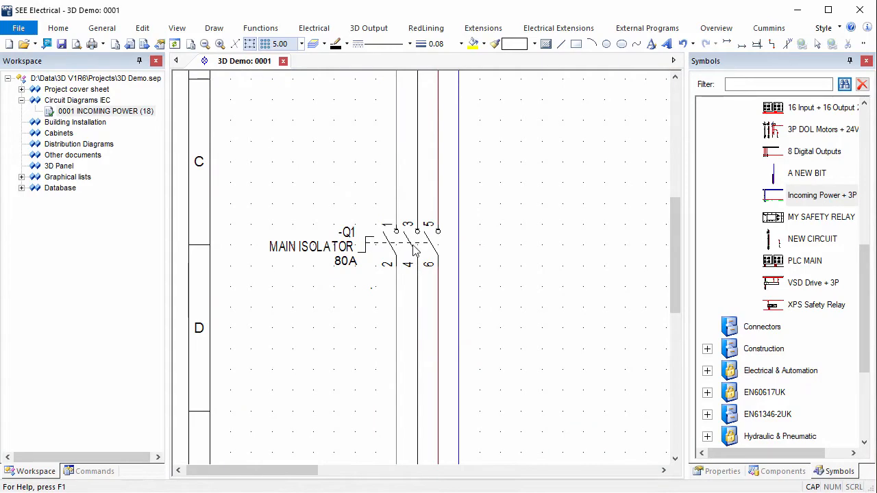
drag(413, 266, 413, 349)
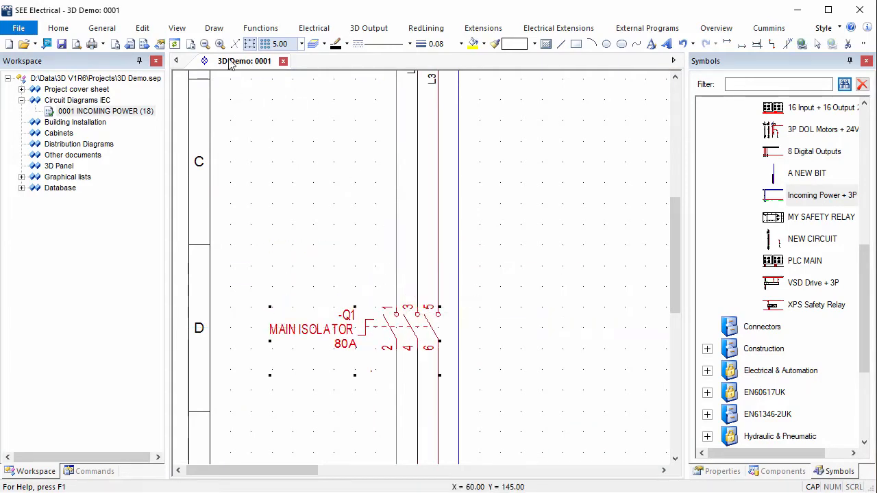
double_click(381, 320)
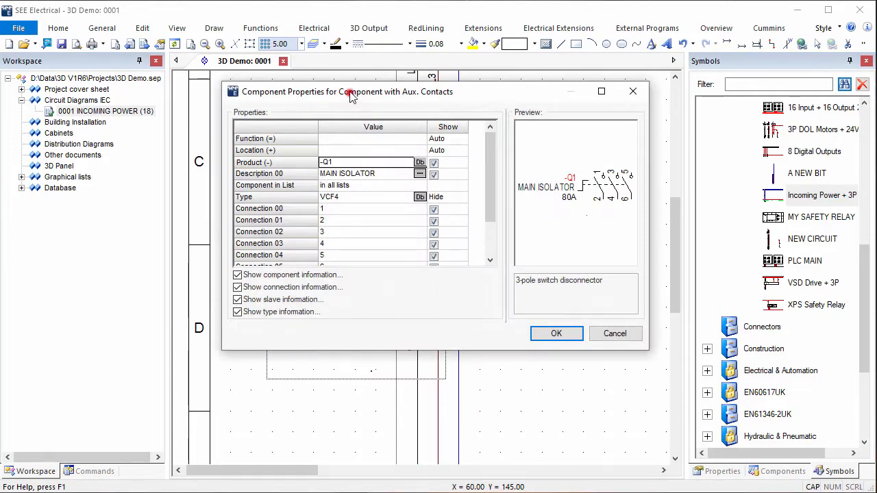
drag(350, 96, 370, 59)
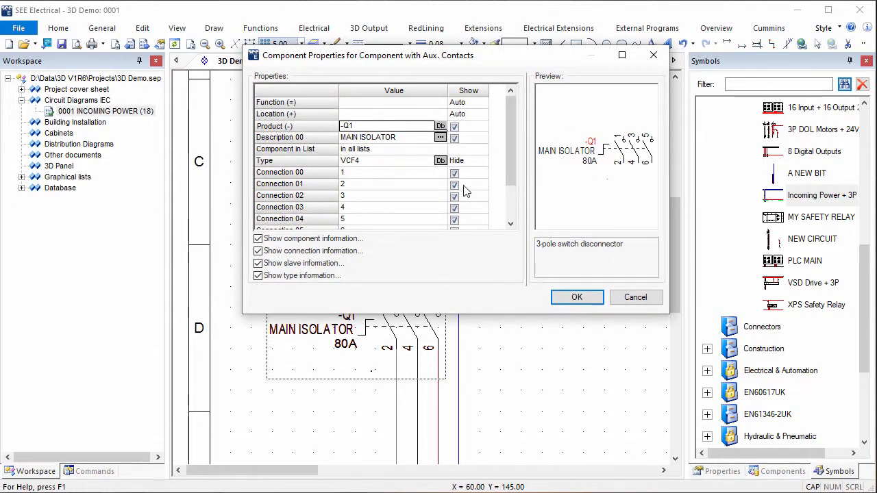
click(588, 300)
scroll(421, 268, down, 4)
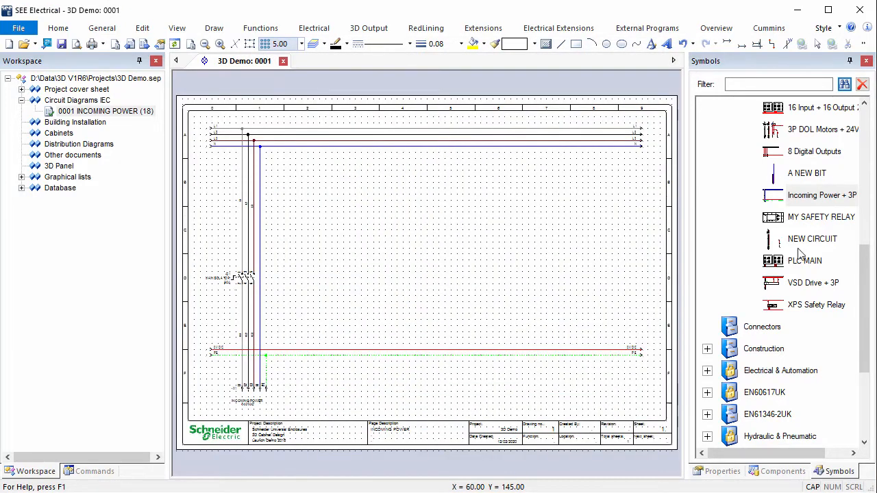
Insert the 3P DOL Motors + 24V circuit onto the incoming power page at X 0, Y 0, leaving the terminal properties unedited
click(816, 134)
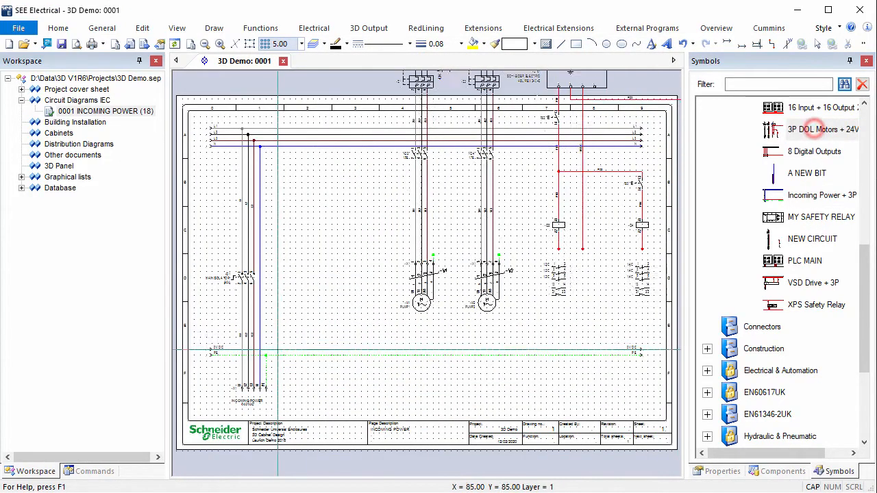
key(space)
text(0)
key(Tab)
text(0)
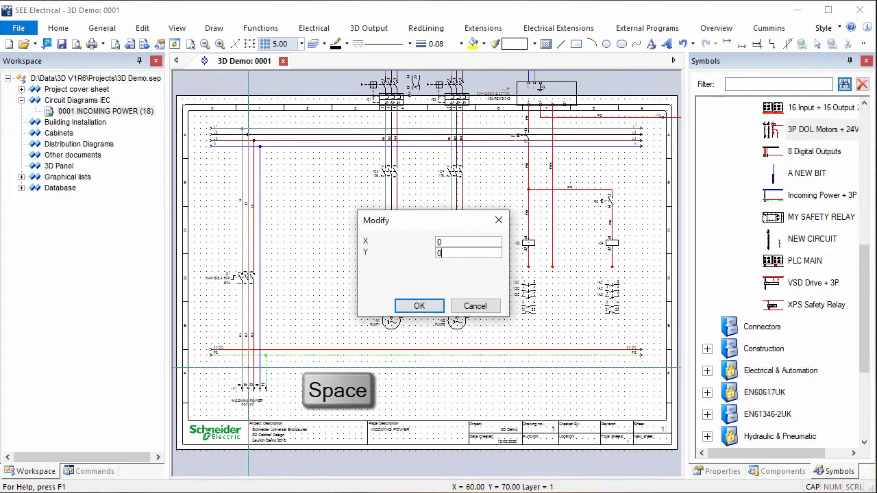
key(Return)
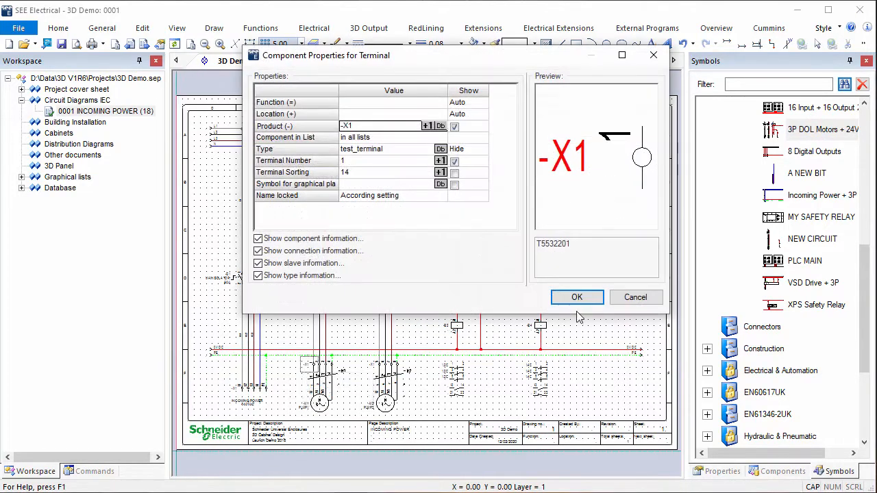
click(636, 297)
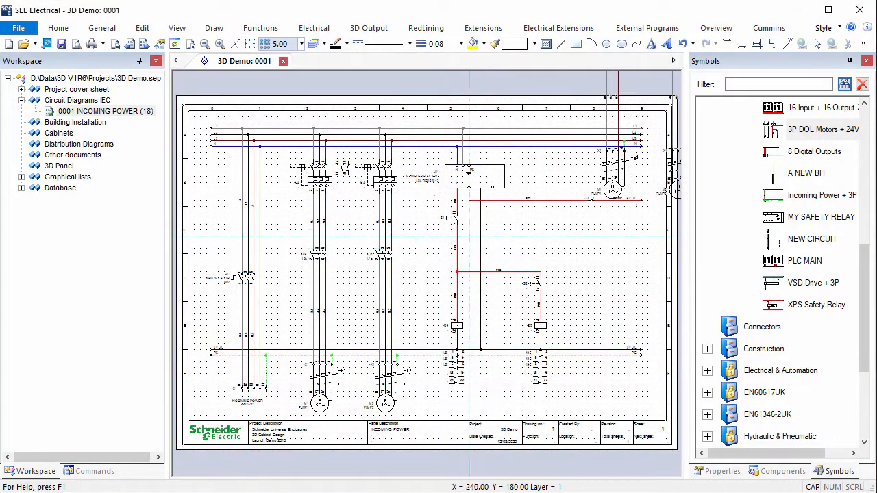
Inspect the component properties of relay coil -Q4 without editing them
scroll(423, 273, up, 3)
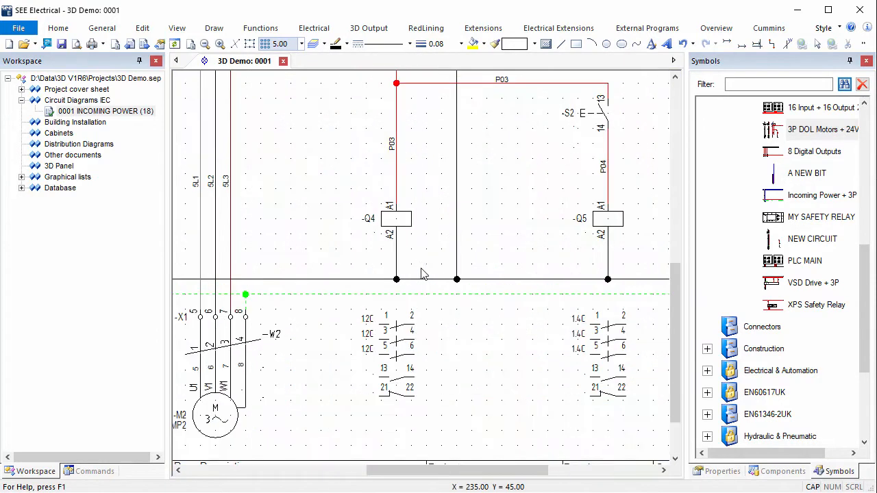
double_click(412, 228)
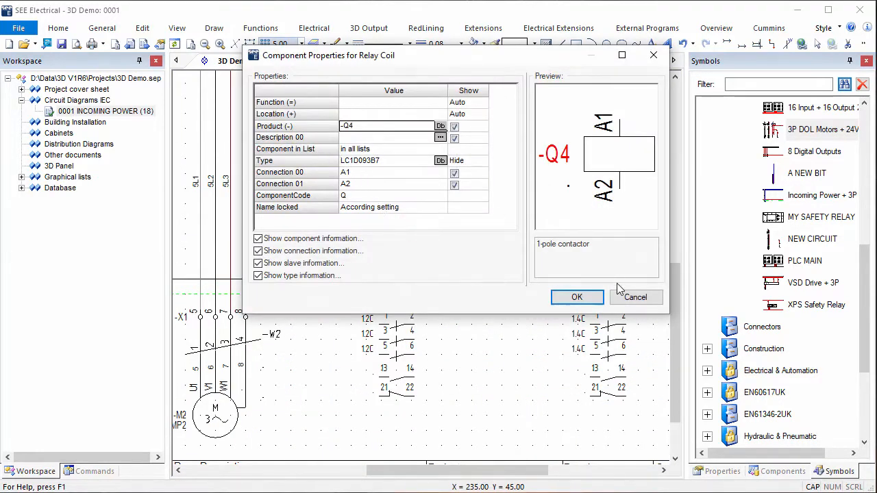
click(635, 298)
click(274, 195)
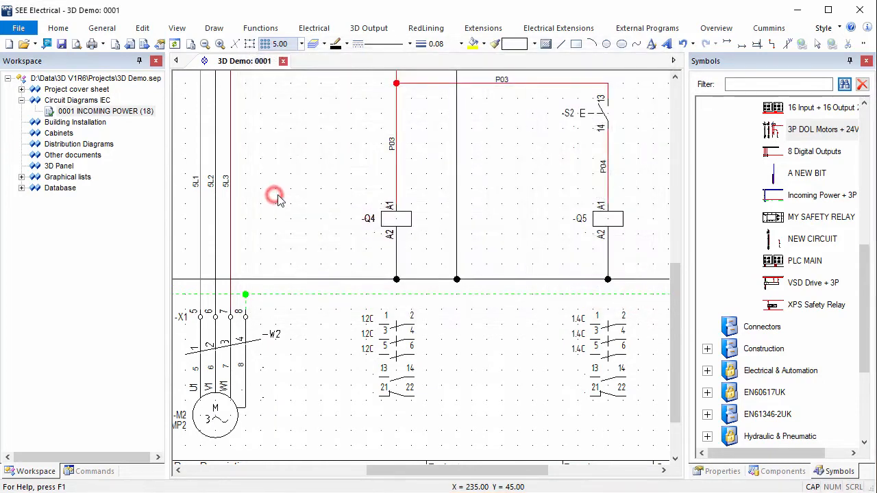
scroll(235, 176, down, 3)
Add a new page under Circuit Diagrams IEC with the first description line VARIABLE SPEED DRIVE
right_click(102, 101)
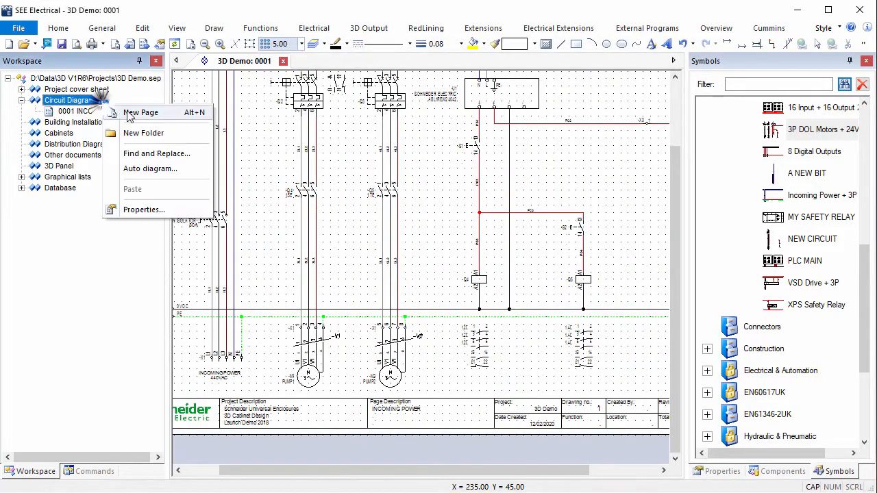
click(135, 112)
click(483, 232)
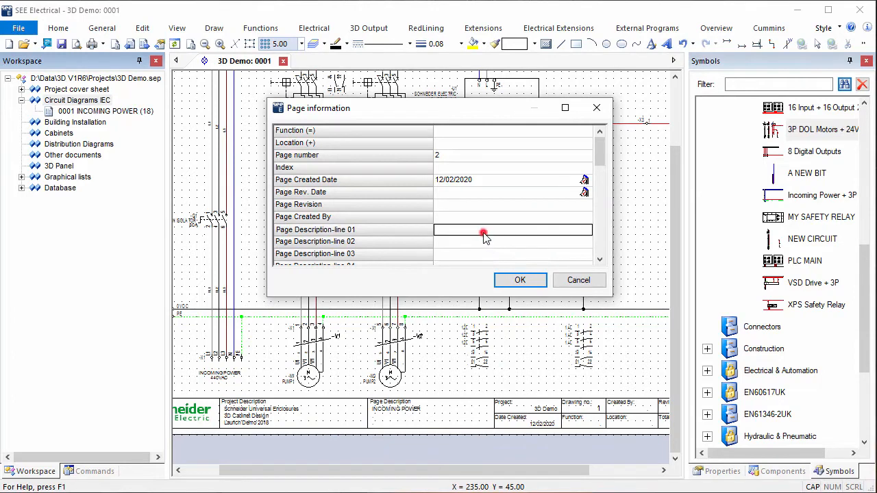
text(VARIABLE SPEED DRIVE)
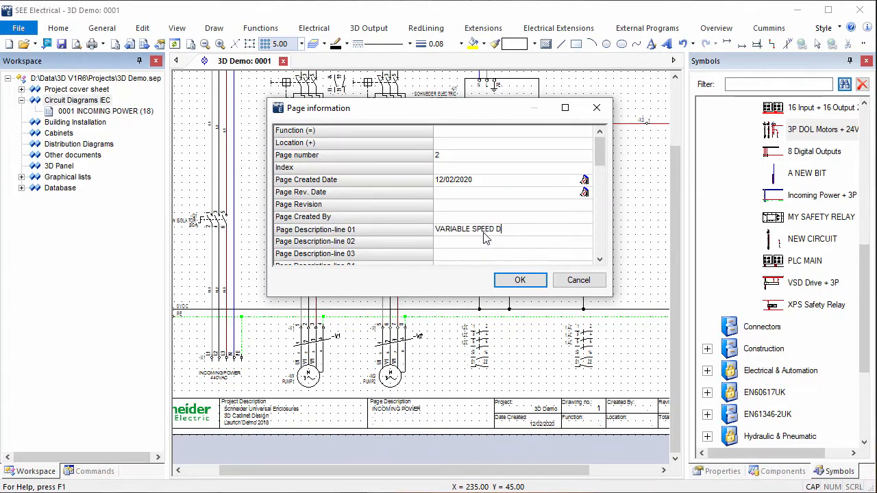
click(520, 281)
Insert the VSD Drive + 3P circuit onto the variable speed drive page at X 0, Y 0, leaving the terminal properties unedited
click(828, 285)
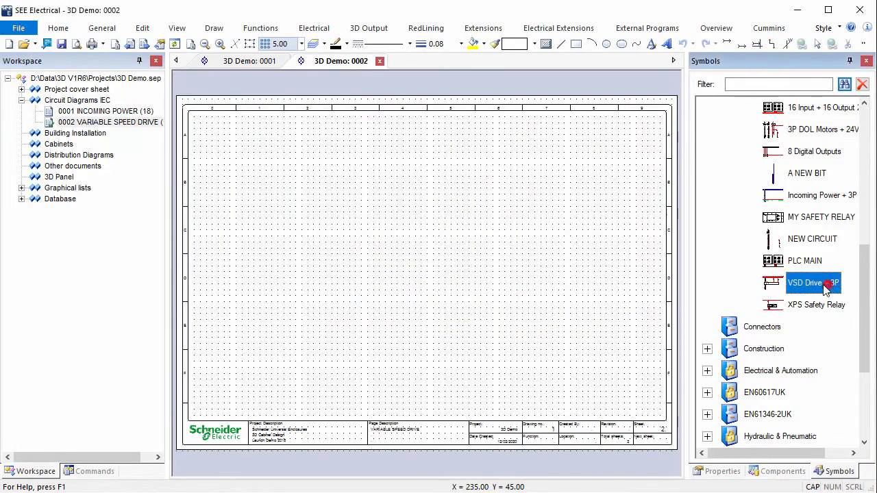
key(space)
text(0)
key(Tab)
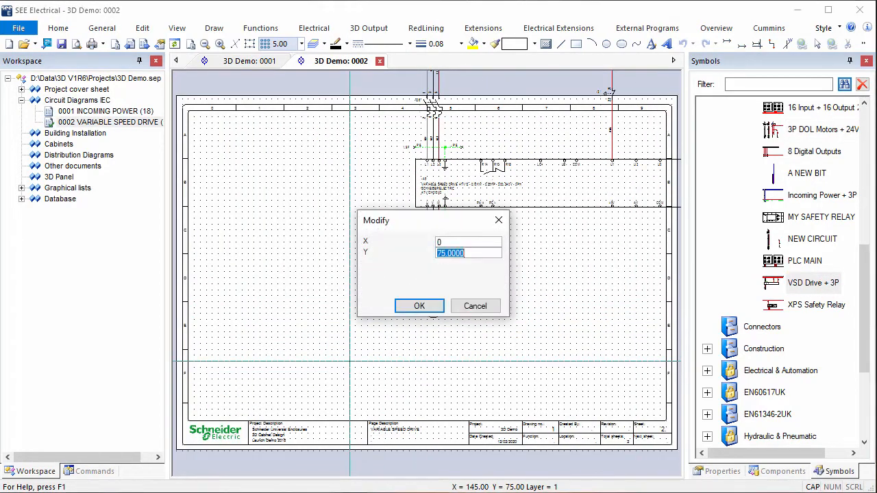
text(0)
key(Return)
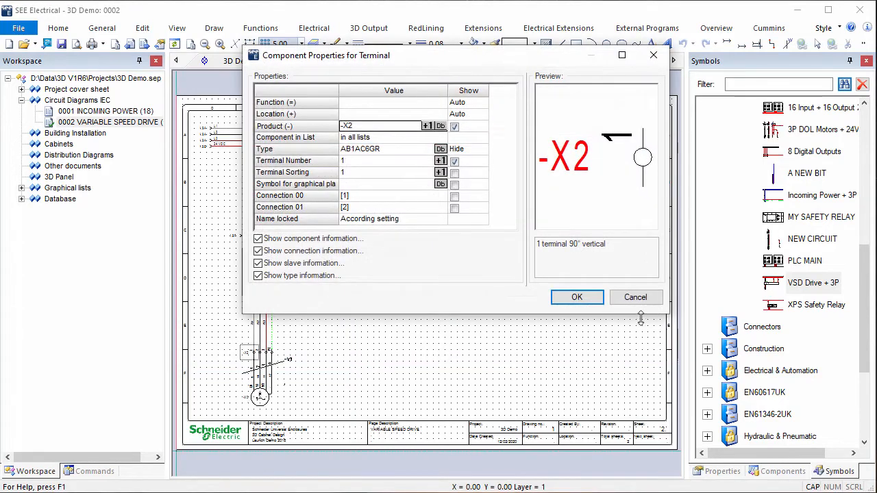
click(641, 298)
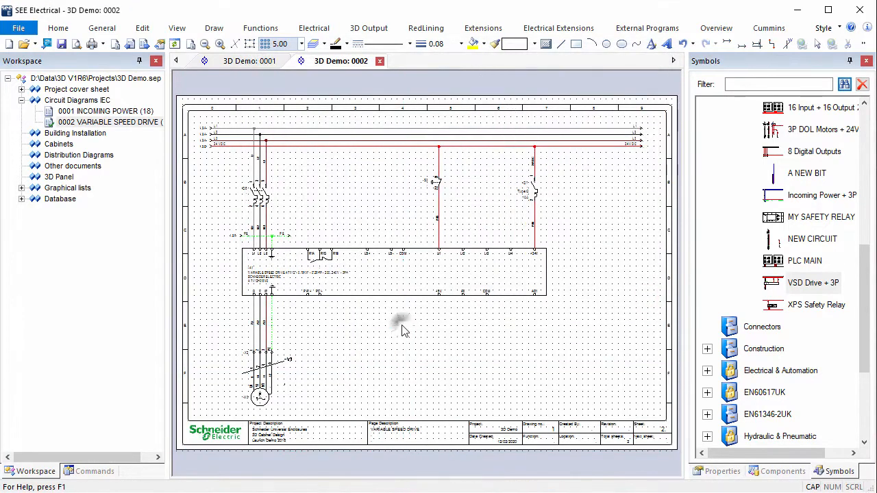
Add a new page under Circuit Diagrams IEC with the first description line SAFETY RELAY
right_click(68, 100)
click(96, 103)
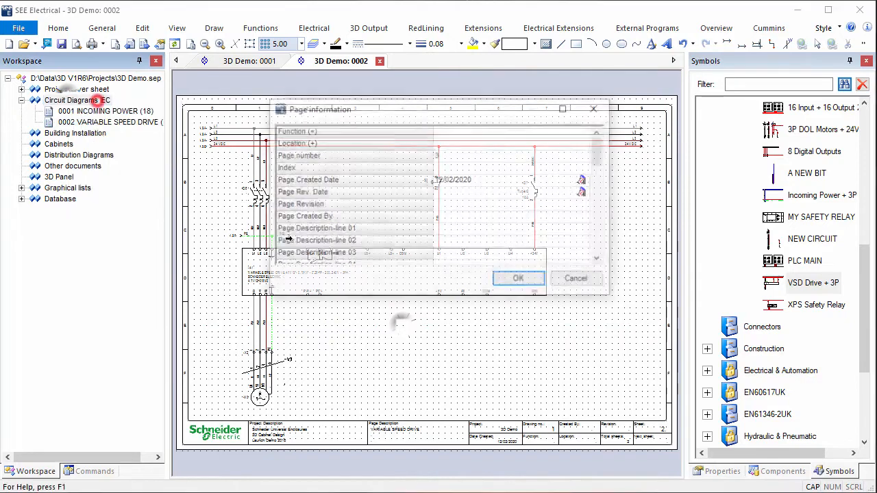
click(444, 233)
text(S)
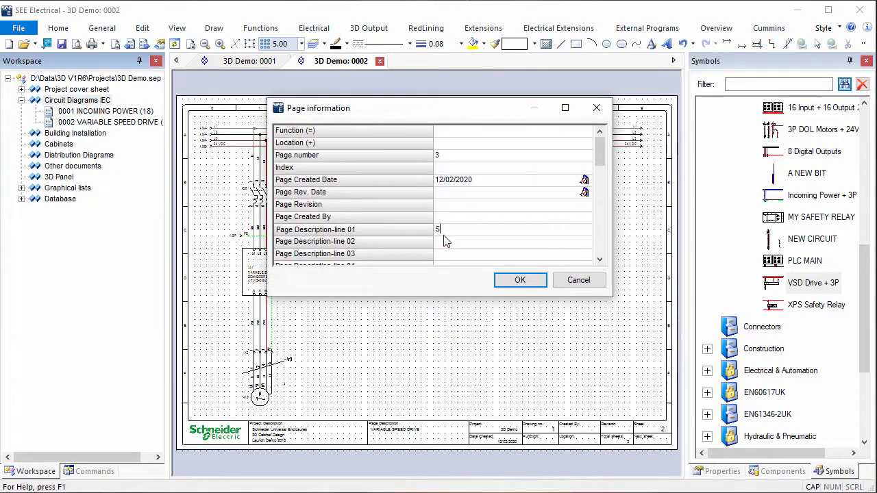
text(AFETY RELAY)
click(518, 280)
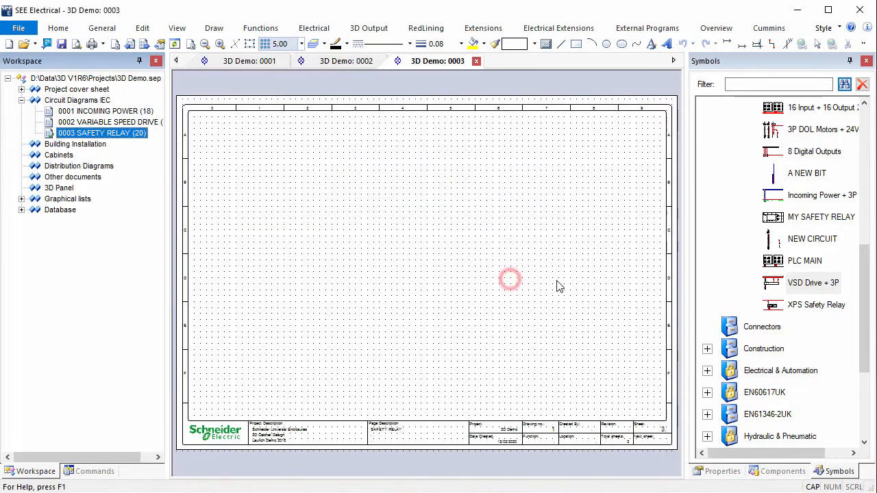
Insert the XPS Safety Relay circuit onto the safety relay page at X 0, Y 0, leaving the 0VDC component properties unedited
click(831, 305)
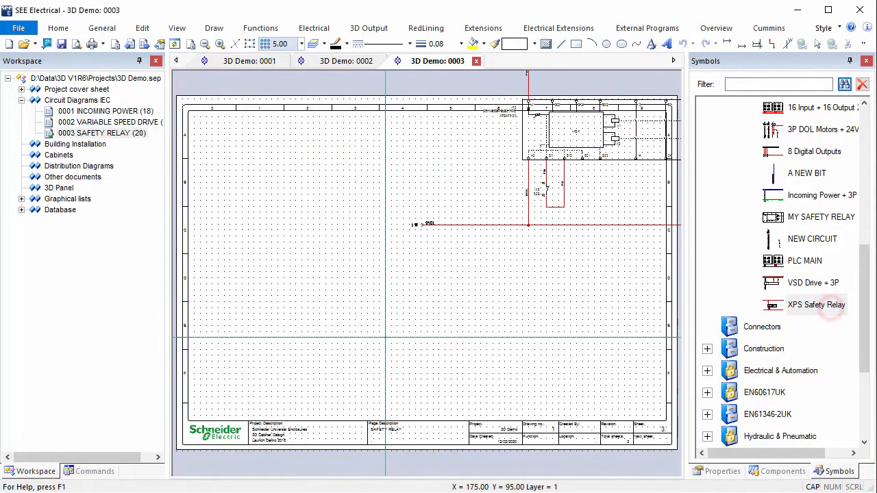
key(space)
text(0)
key(Tab)
text(0)
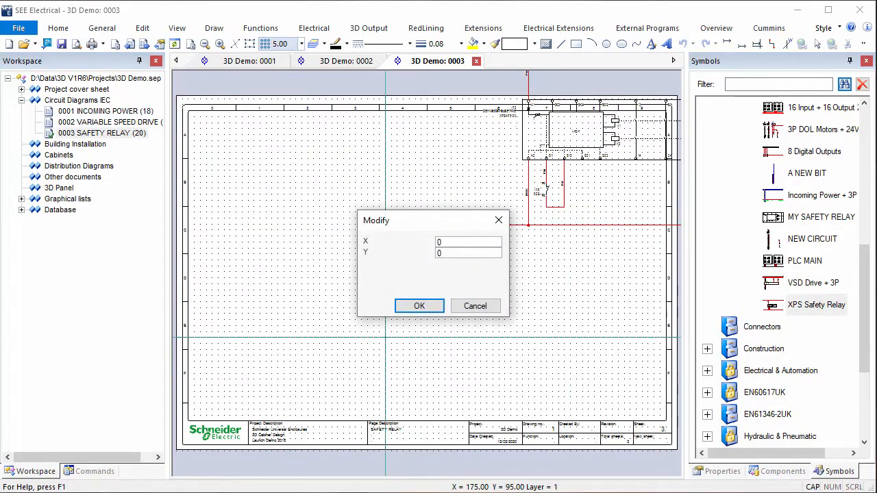
click(420, 306)
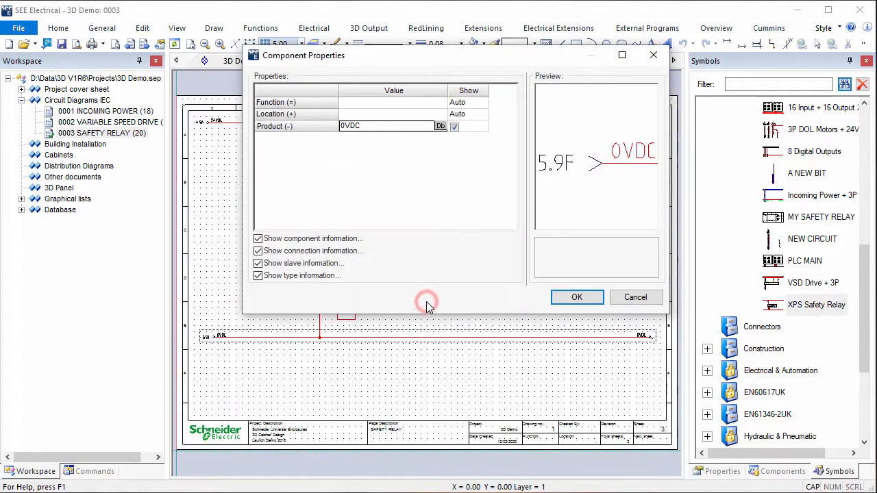
click(635, 297)
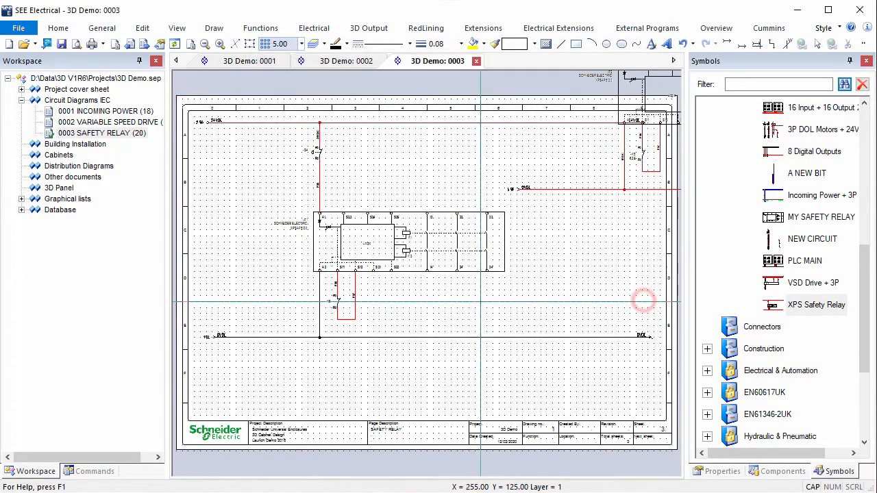
Add a new page under Circuit Diagrams IEC with the first description line PLC MAIN
right_click(100, 100)
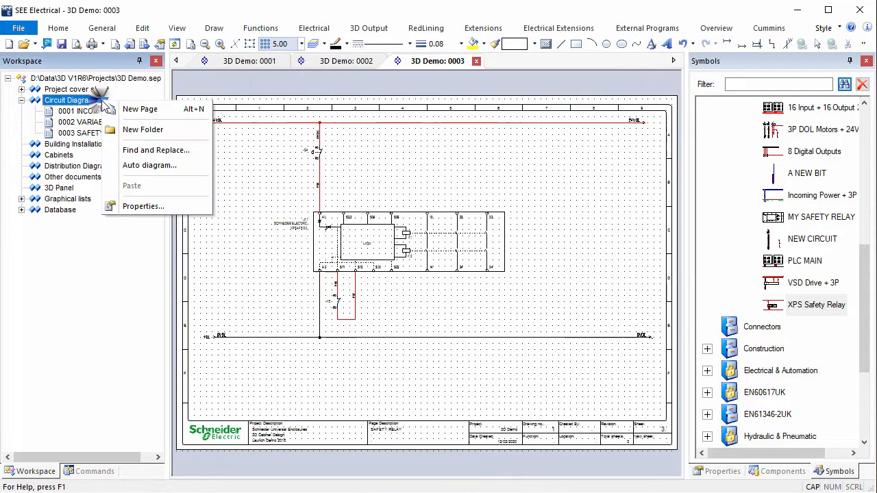
click(153, 112)
click(452, 234)
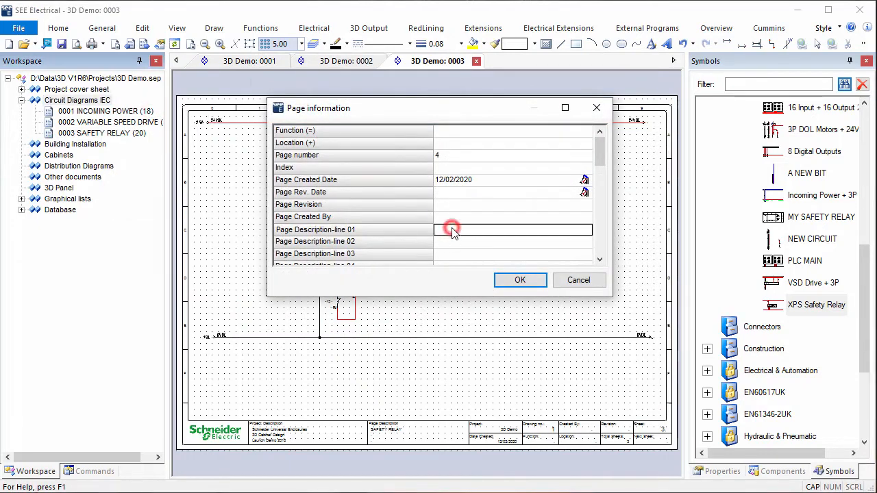
text(PLC MAIN)
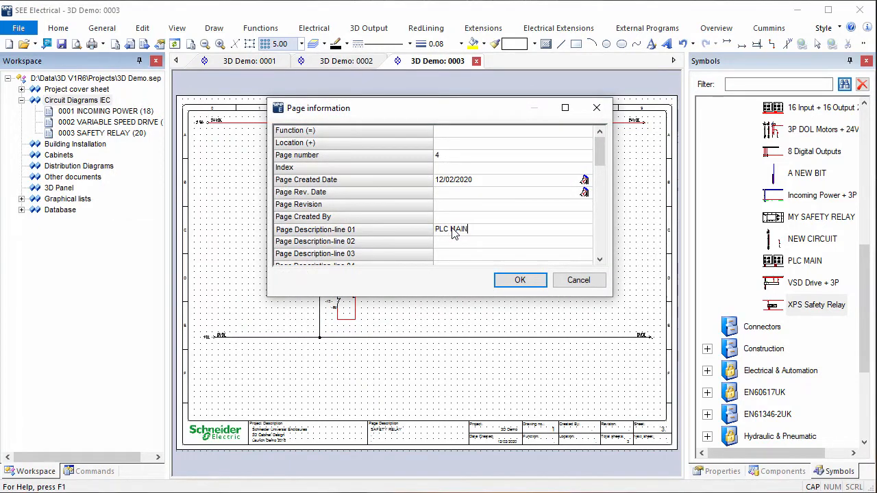
key(Return)
key(Return)
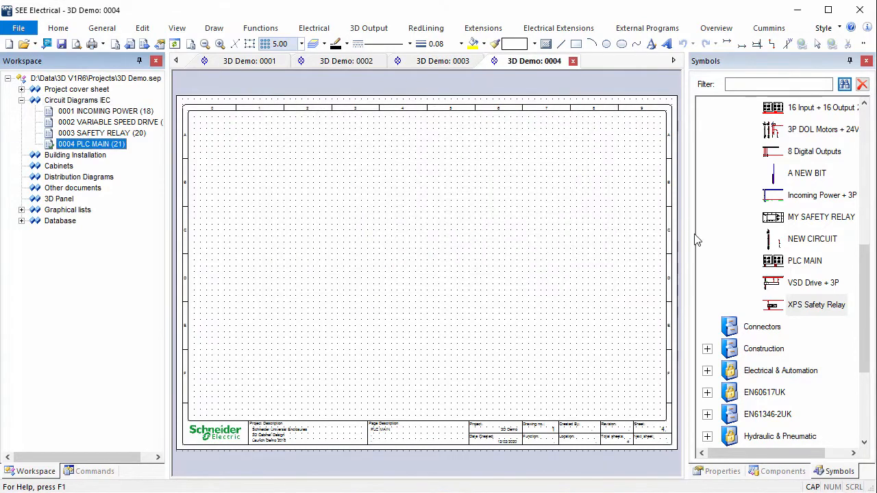
Insert the PLC MAIN circuit onto the PLC main page at X 0, Y 0, leaving the 24VDC component properties unedited
drag(773, 261, 385, 299)
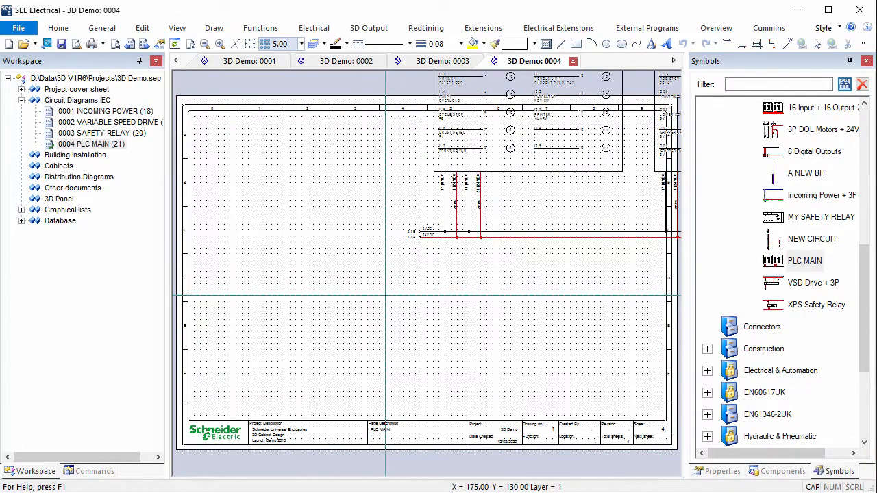
key(space)
text(0)
key(Tab)
text(0)
key(Return)
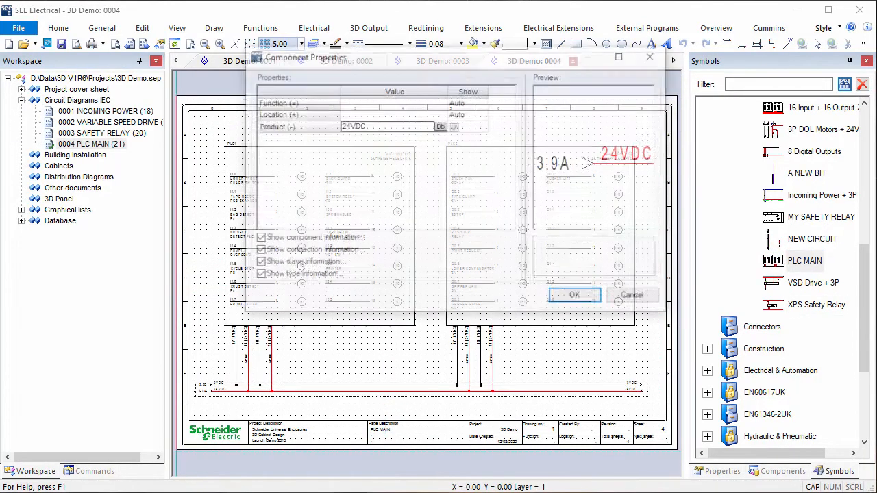
click(636, 297)
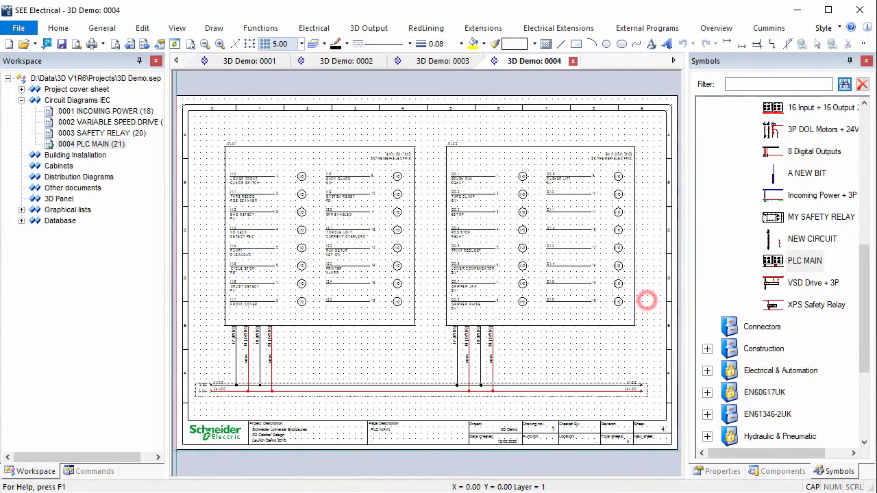
scroll(237, 182, up, 4)
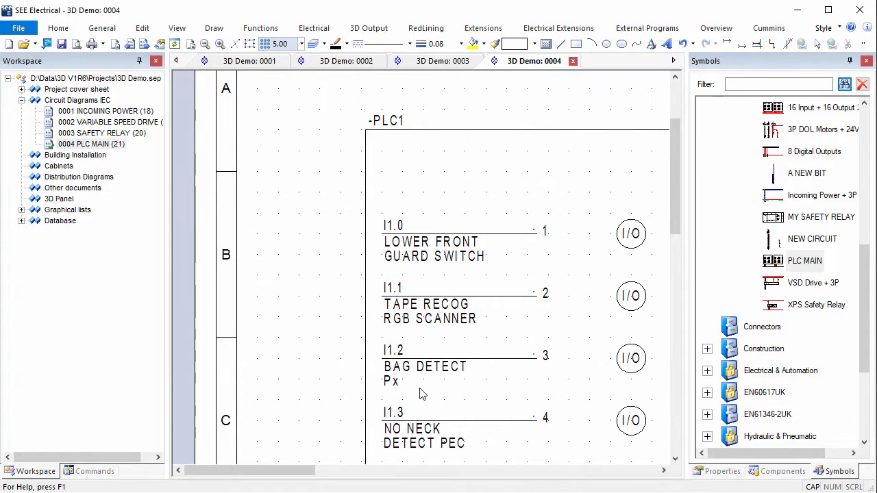
Add a new page under Circuit Diagrams IEC with the first description line PLC INPUT
right_click(115, 144)
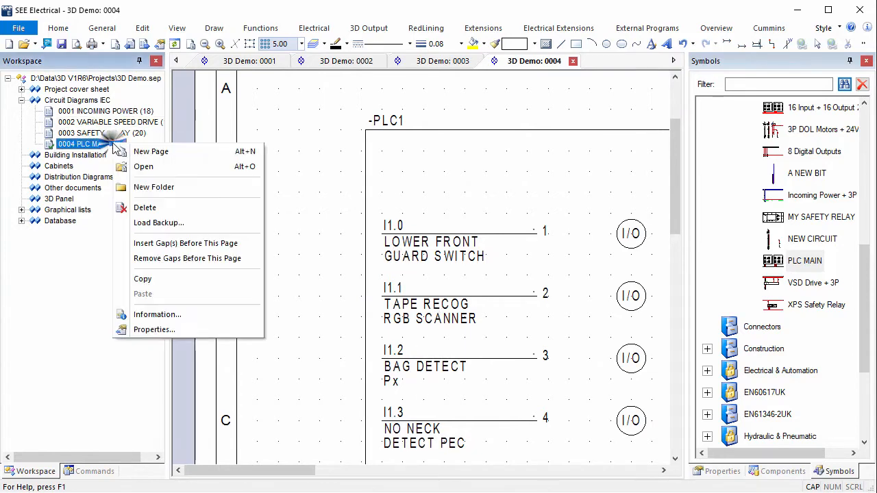
click(156, 153)
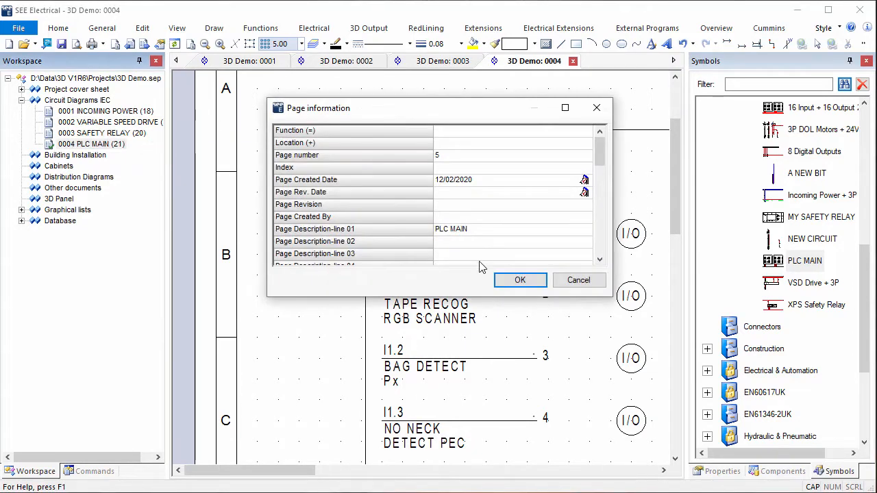
double_click(451, 231)
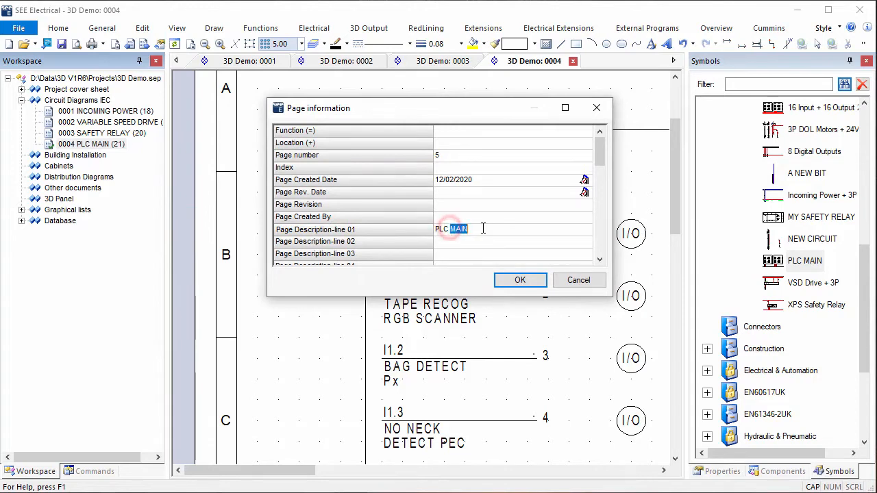
text(INPUT)
key(Return)
key(Return)
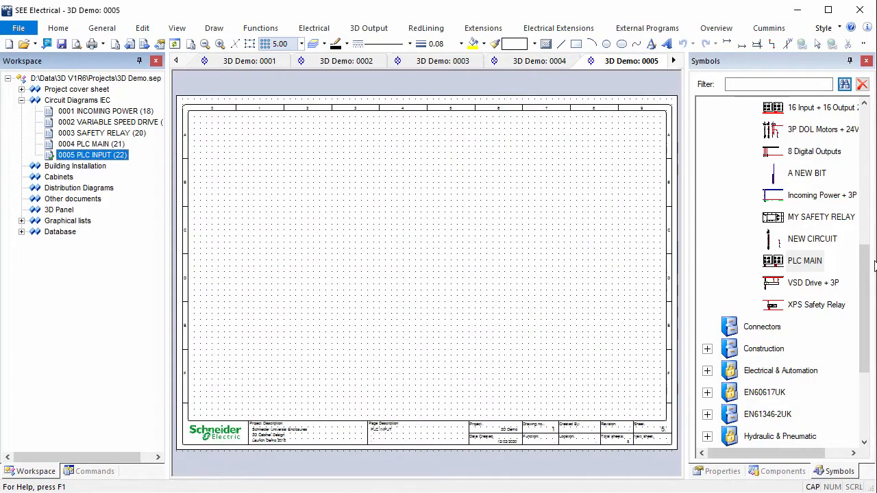
Insert the 16 Digital Inputs circuit onto the PLC input page at X 0, Y 0, leaving the terminal properties unedited
drag(867, 267, 867, 242)
click(830, 151)
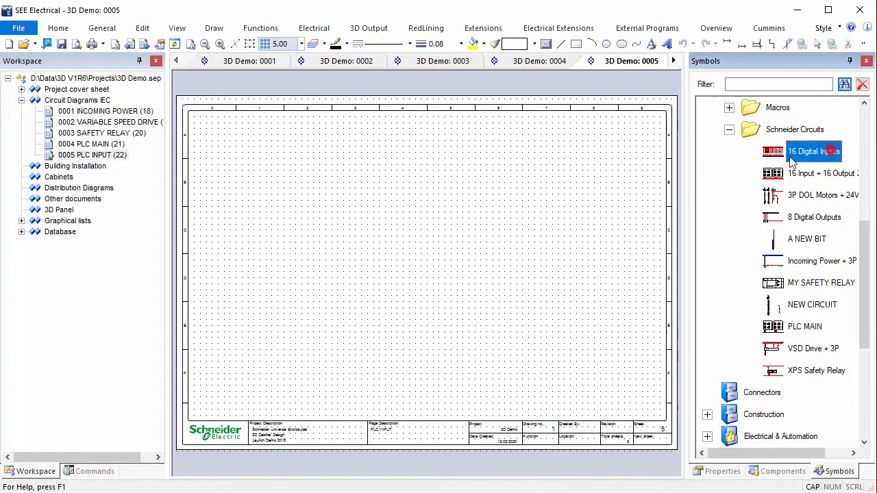
key(space)
text(0)
key(Tab)
text(0)
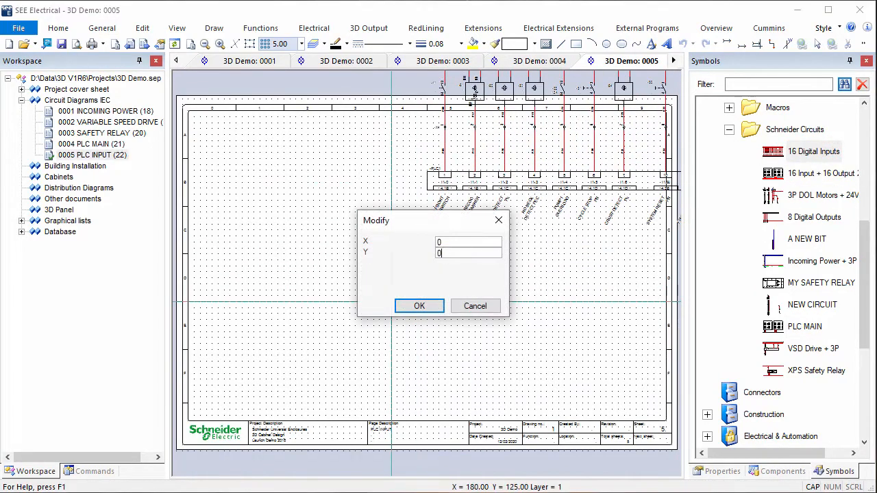
key(Return)
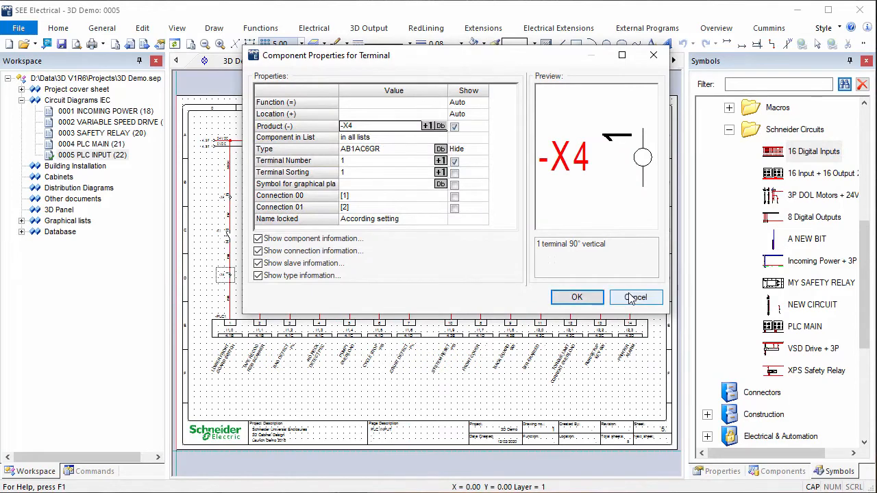
click(634, 298)
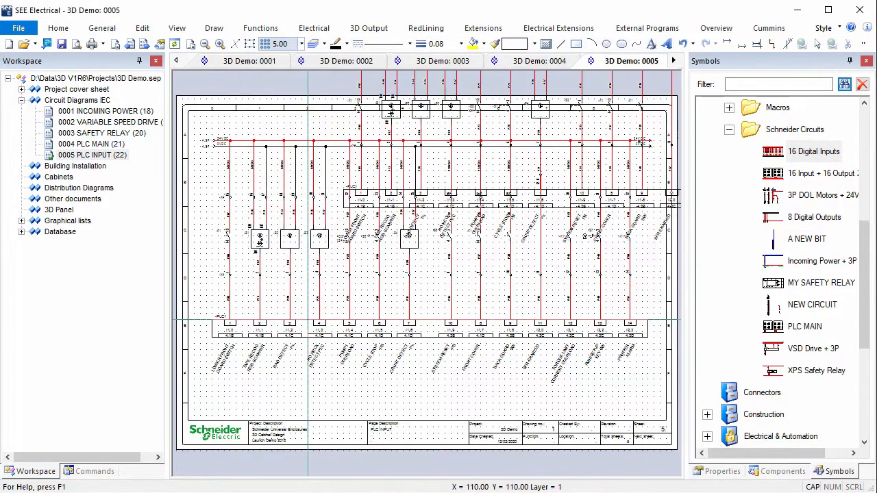
Follow the cross-reference of PLC input I1.0 from the PLC input page to its channel on the PLC main page
scroll(247, 342, up, 4)
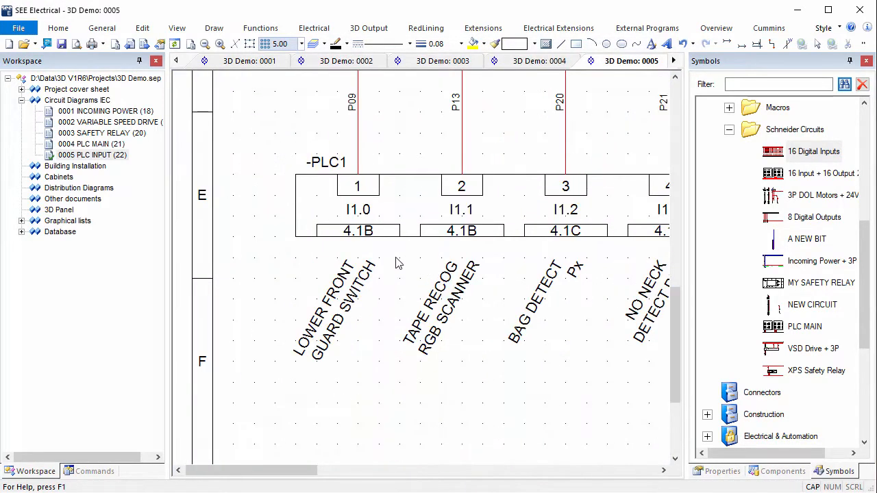
double_click(370, 235)
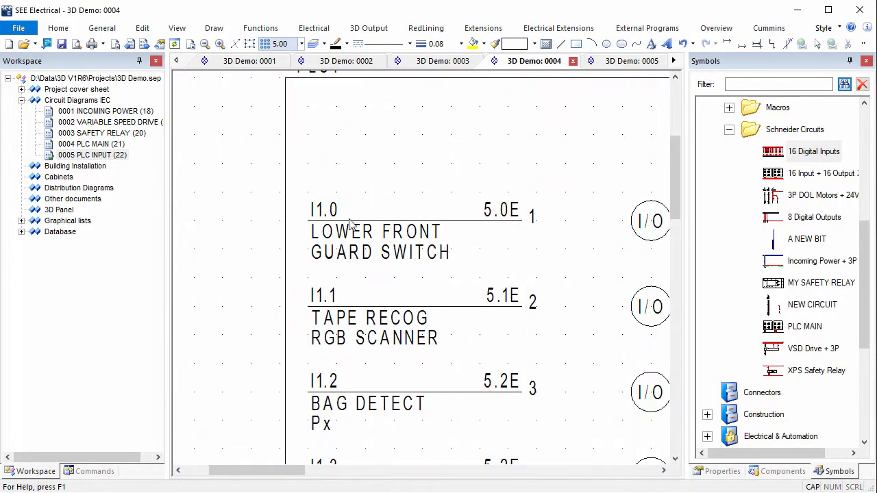
Open the INCOMING POWER page and delete the wire numbers on all signals, including unlocked wires with an existing number
double_click(140, 111)
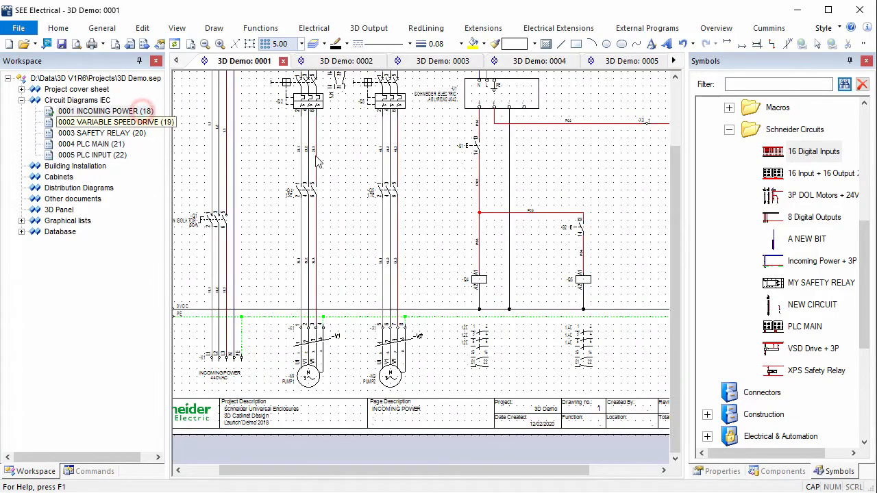
scroll(423, 274, up, 1)
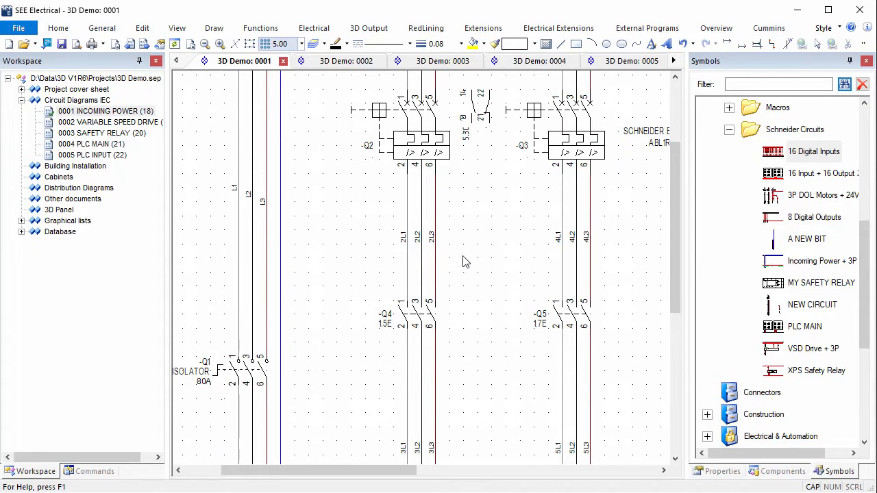
click(314, 27)
click(310, 81)
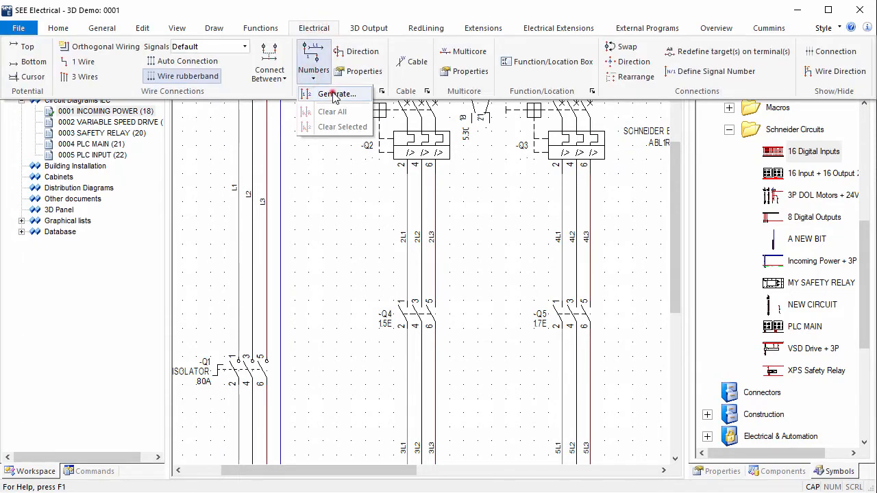
click(335, 92)
click(348, 218)
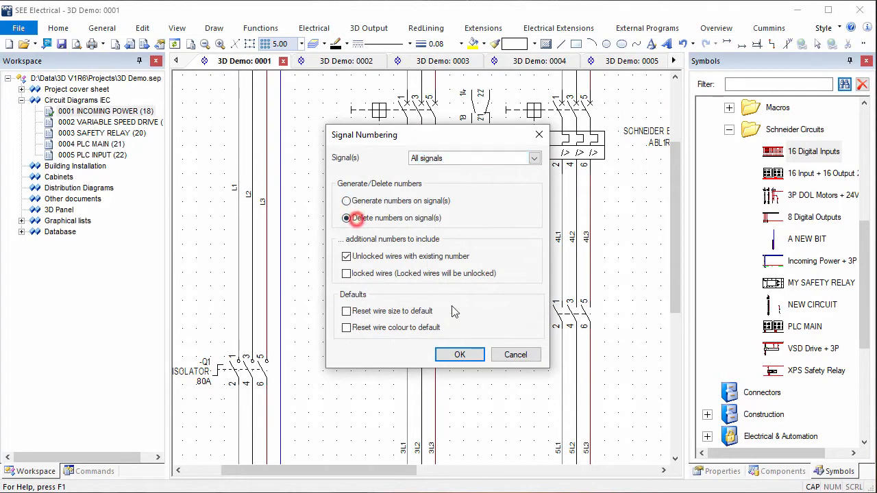
click(458, 355)
Generate wire numbers on all signals and check the new numbering on the incoming power page
scroll(479, 351, down, 3)
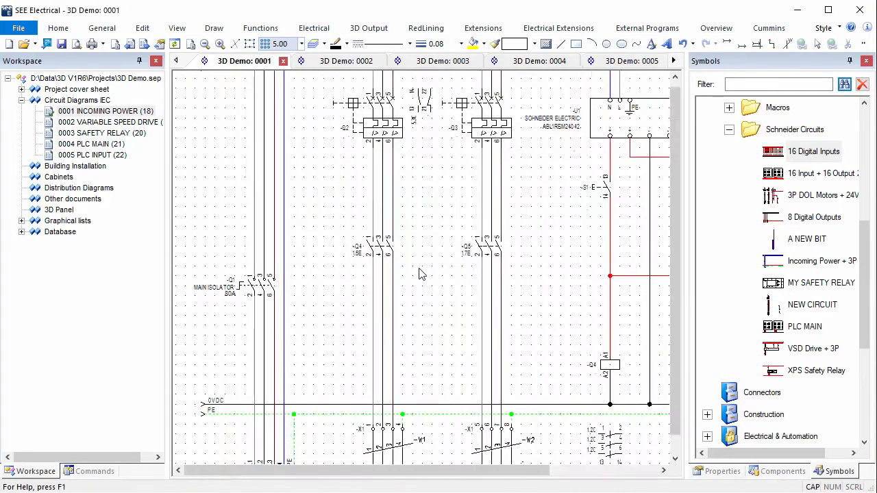
click(305, 29)
click(314, 75)
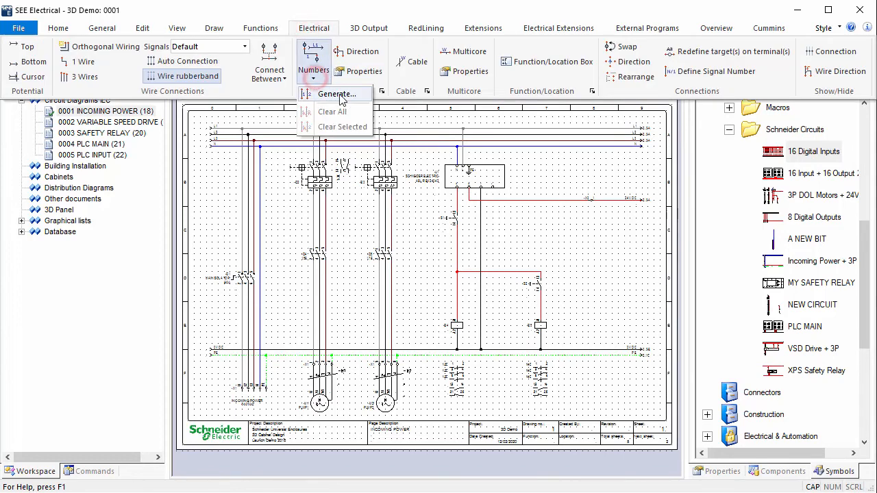
click(331, 93)
click(437, 158)
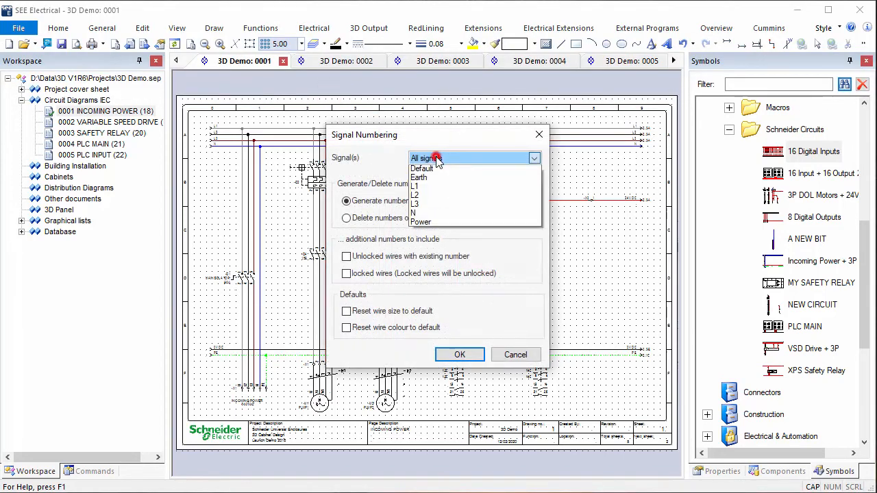
click(437, 155)
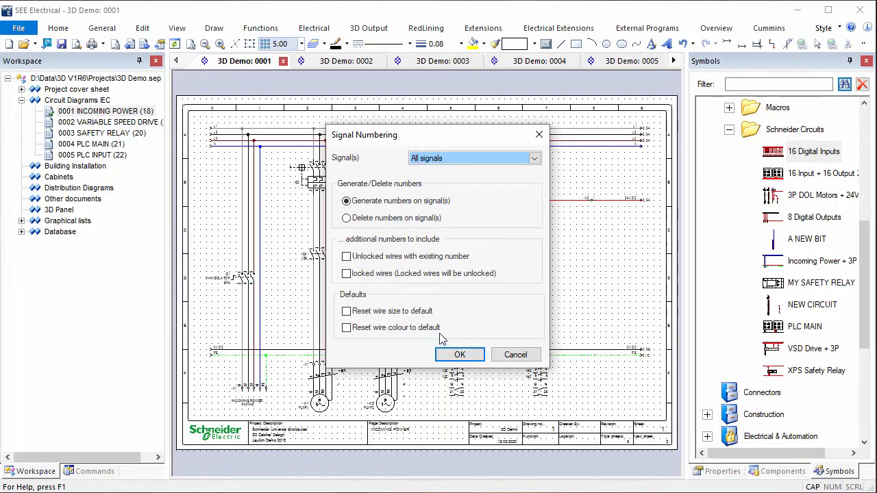
click(458, 354)
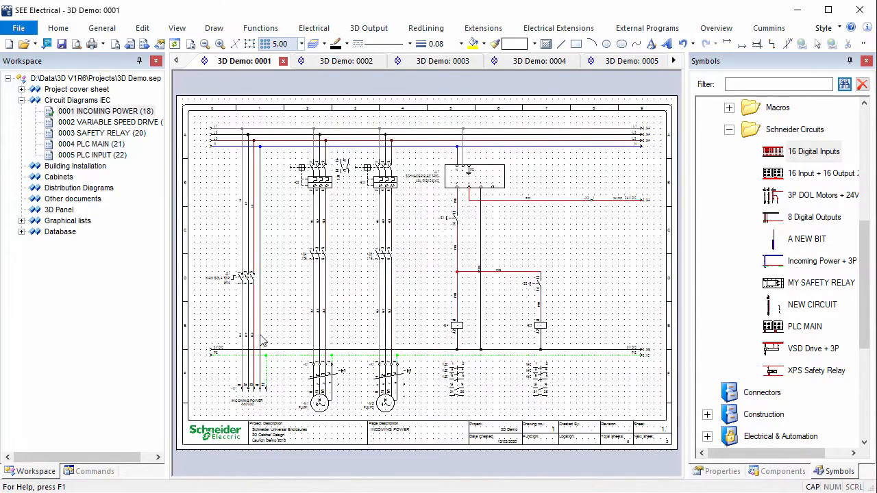
scroll(263, 342, up, 3)
scroll(496, 252, down, 2)
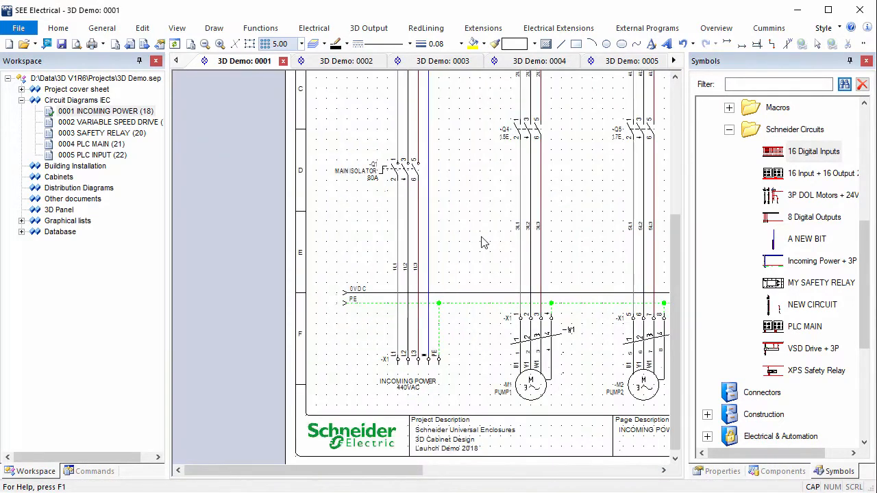
scroll(473, 191, down, 2)
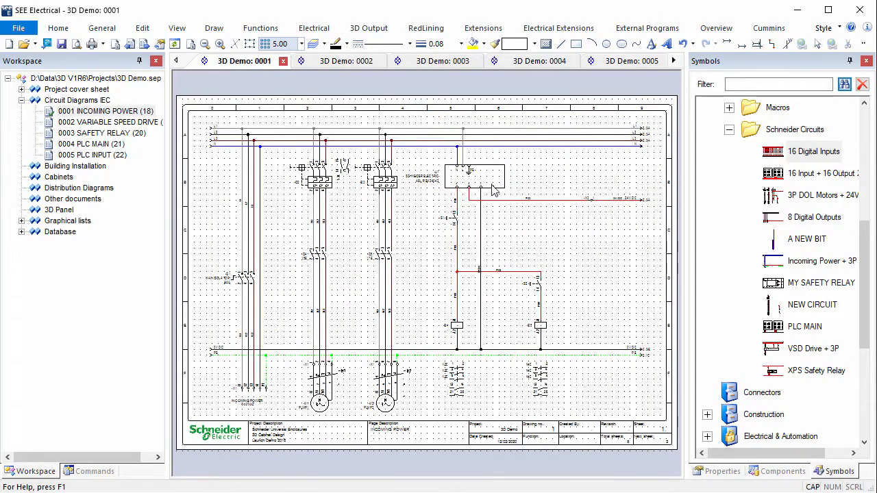
Add a new 3D Panel page with the first description line 3D LAYOUT, using the Standard Simple drawing template
click(59, 210)
right_click(59, 211)
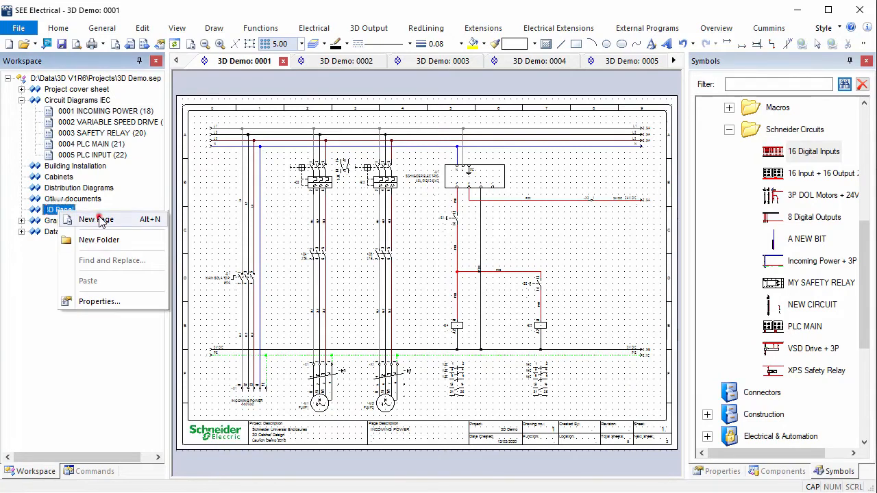
click(99, 220)
click(492, 230)
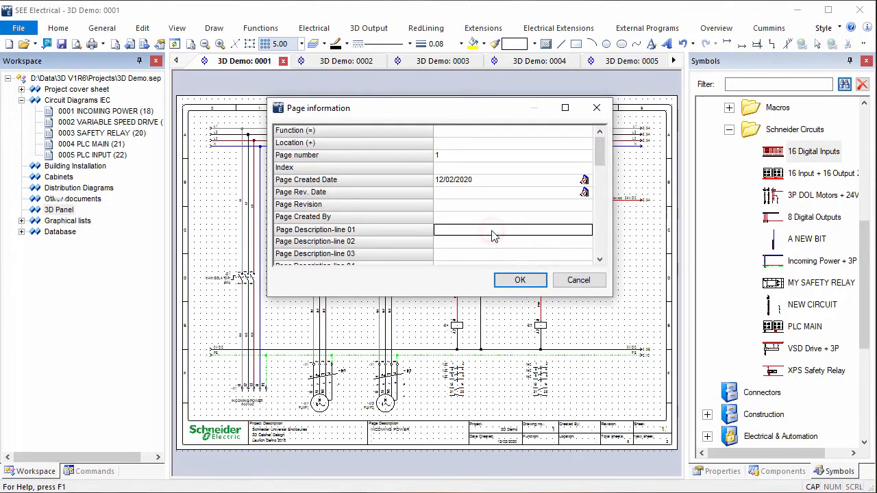
text(3D LAYOUT)
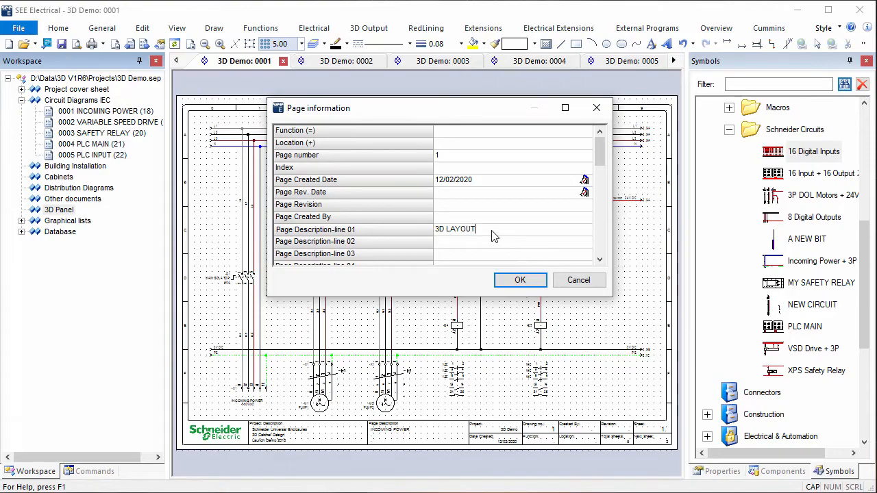
key(Return)
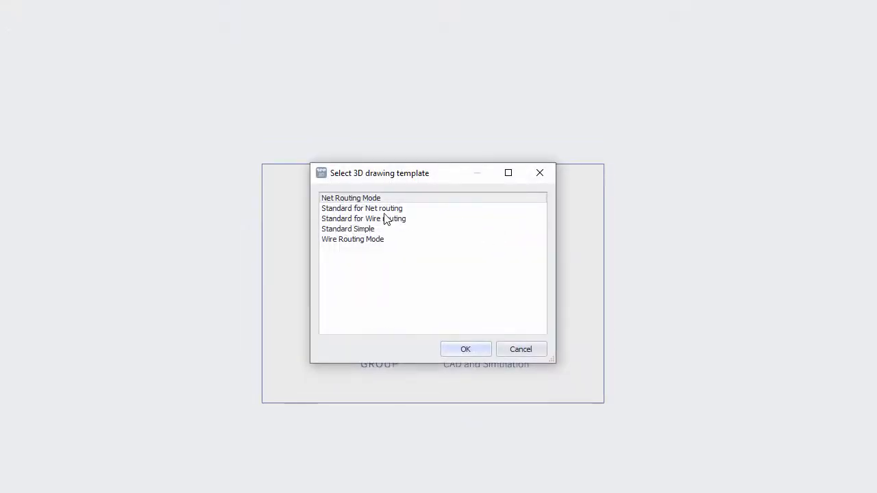
click(366, 230)
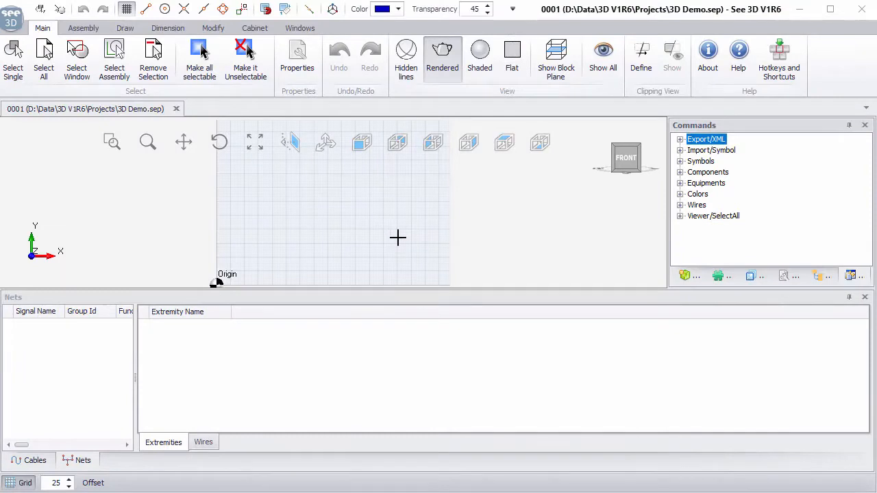
Collapse the Nets pane and browse the Schneider Electric Universal Enclosures symbols to Spacial Steel Floor St, Spacial SF, SPACIAL SF W. M PLATE
click(849, 299)
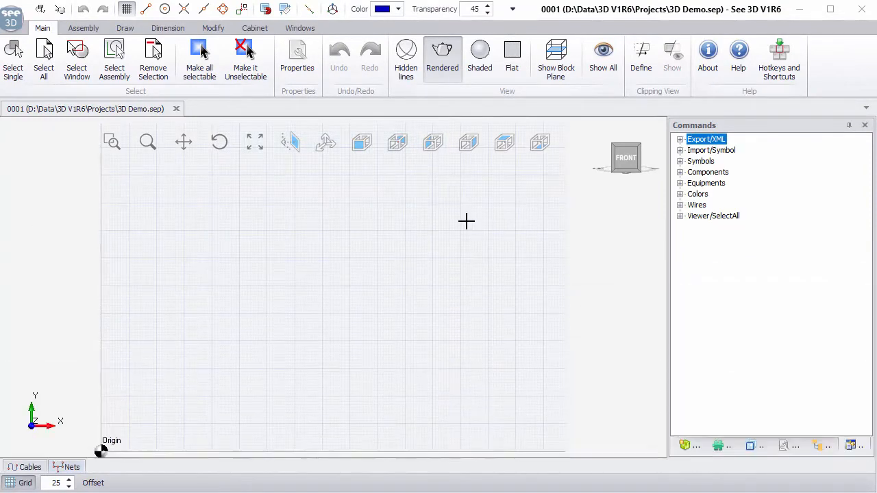
click(686, 446)
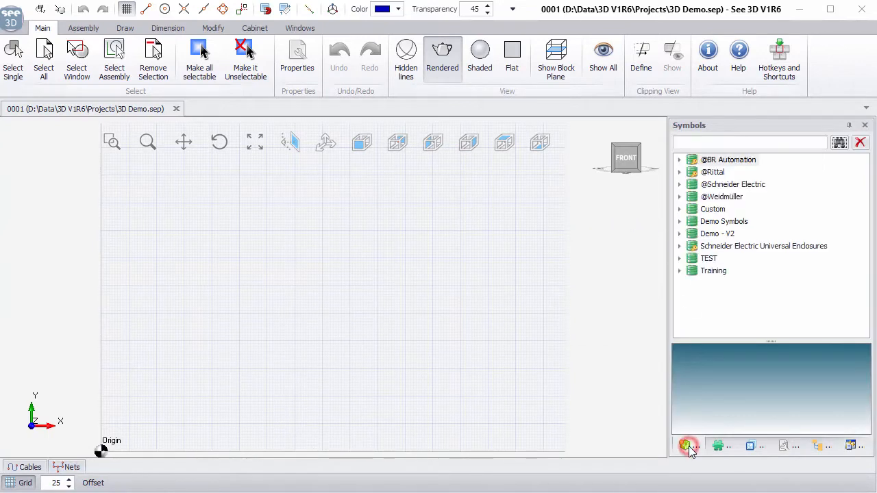
click(680, 247)
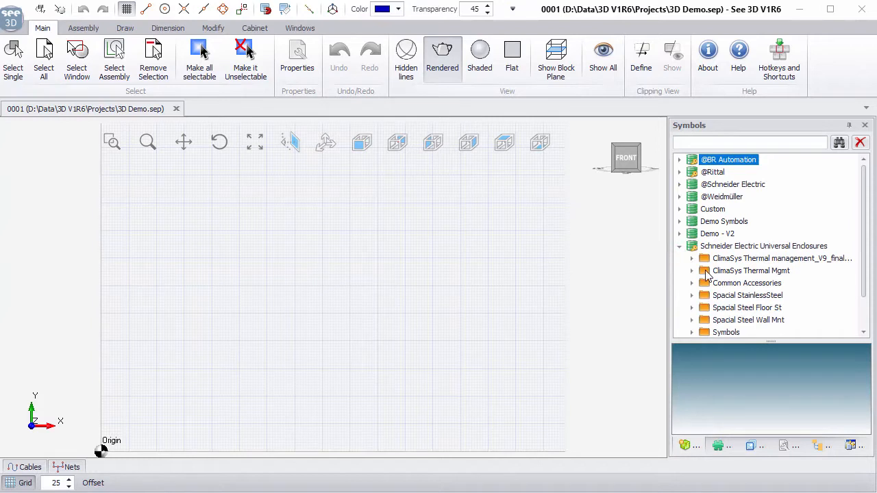
scroll(708, 275, down, 1)
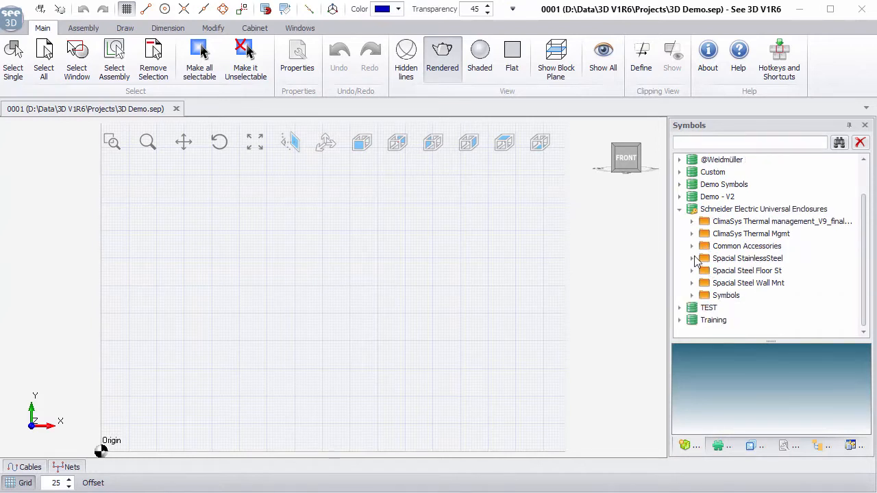
click(693, 271)
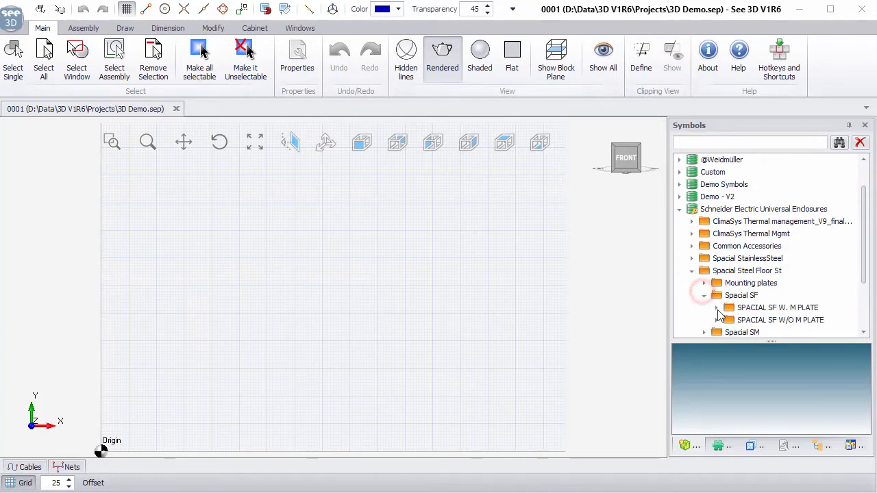
click(716, 307)
scroll(769, 309, down, 1)
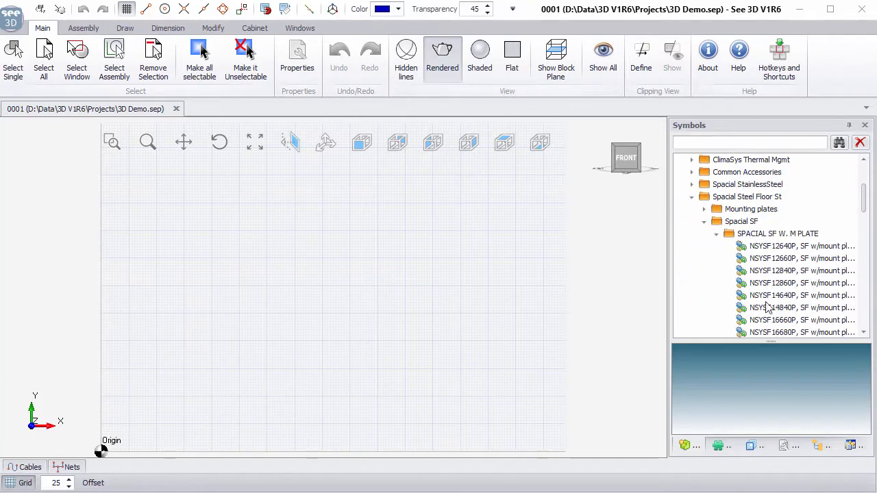
Place one NSYSF12640P enclosure with mounting plate on the 3D page near the origin
click(783, 249)
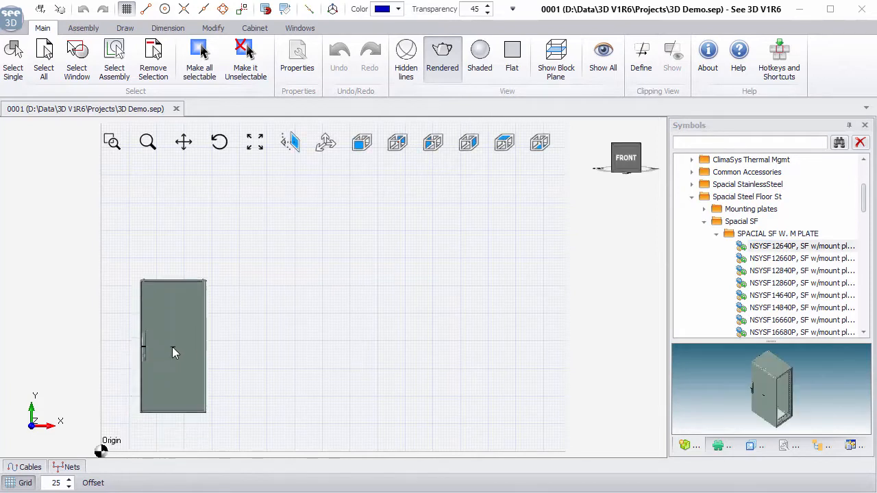
click(172, 344)
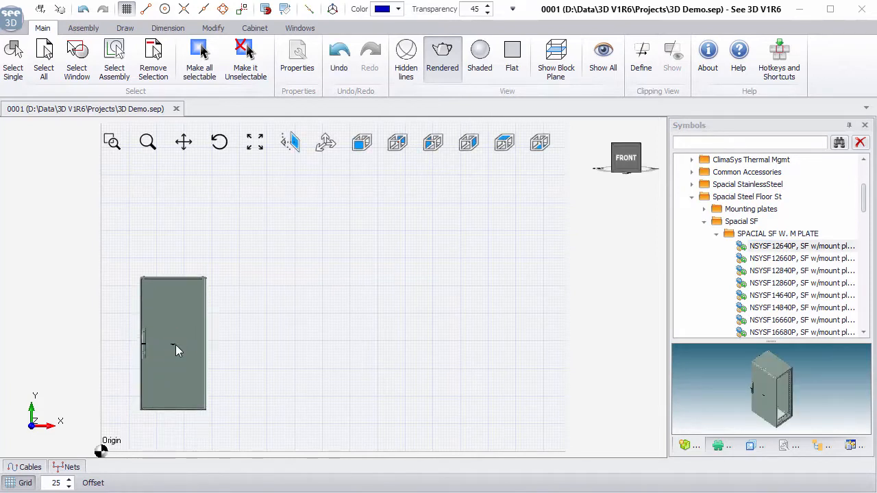
key(Escape)
Examine the enclosure in a 3D view by selecting its door, its roof and the whole enclosure in turn
drag(244, 325, 197, 373)
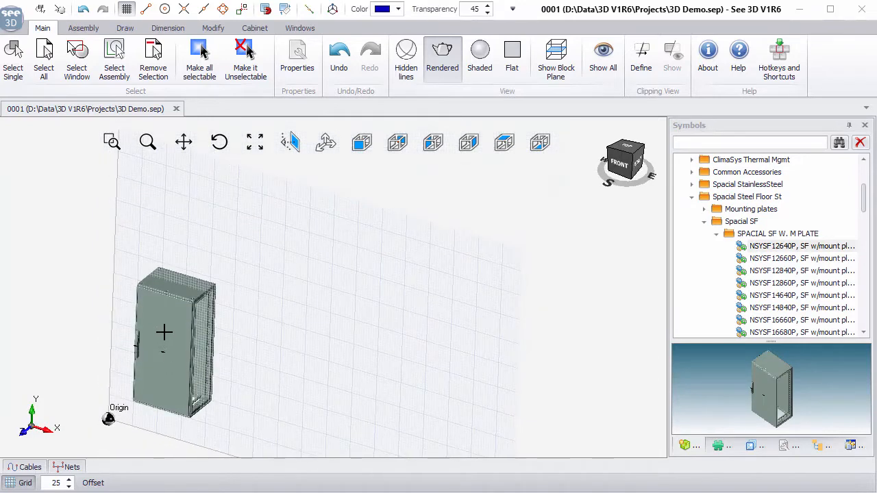
scroll(163, 333, up, 3)
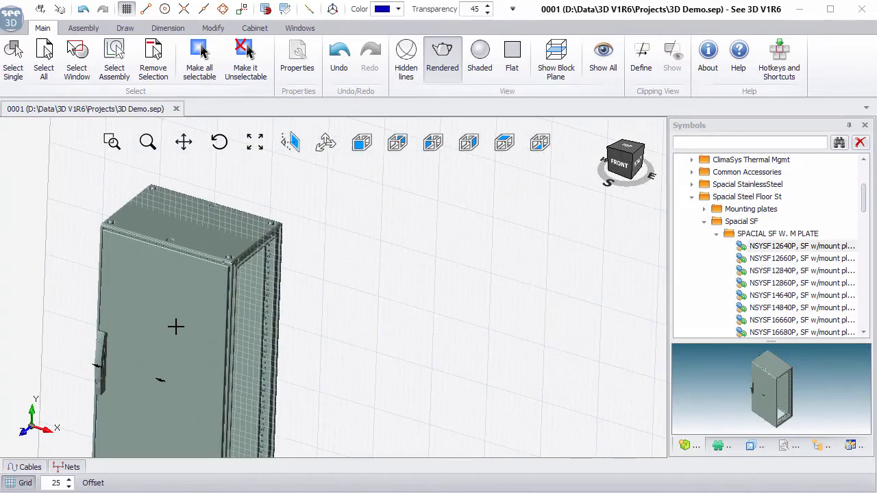
scroll(176, 327, down, 2)
click(179, 328)
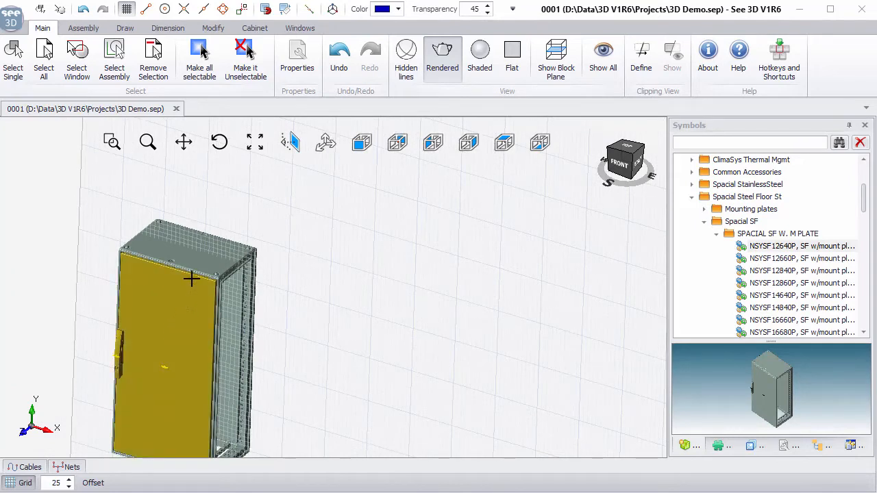
click(194, 255)
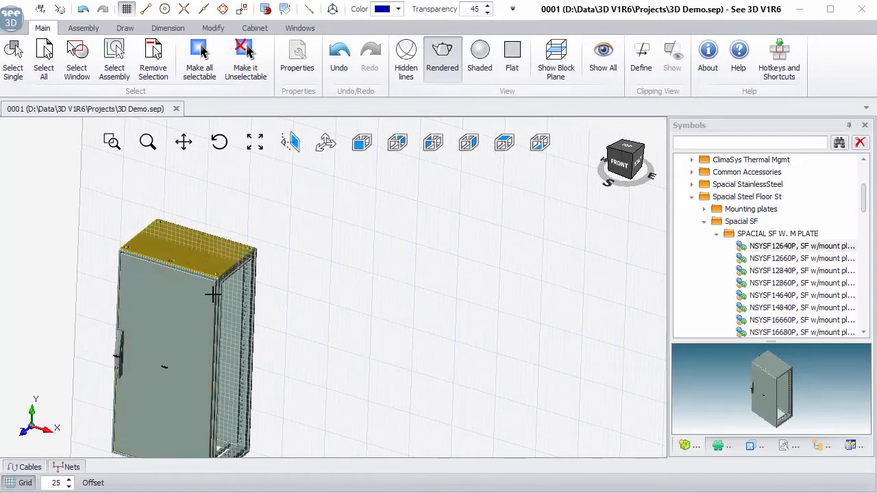
click(220, 296)
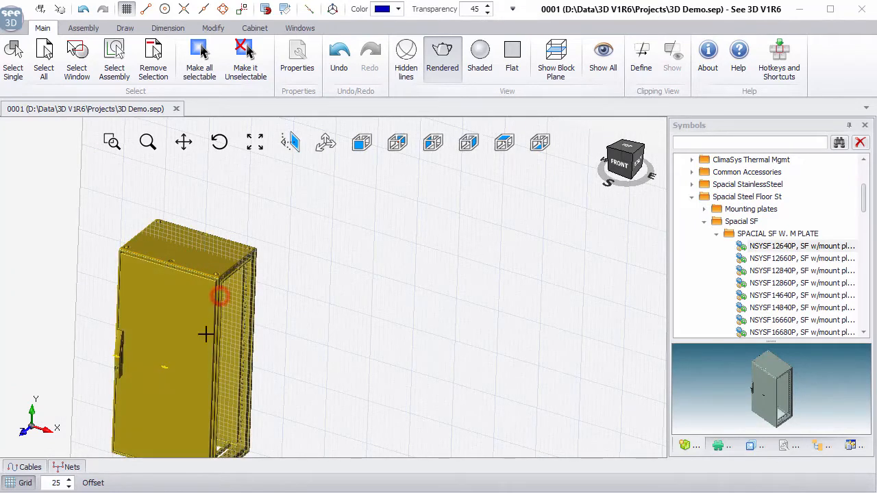
right_click(304, 266)
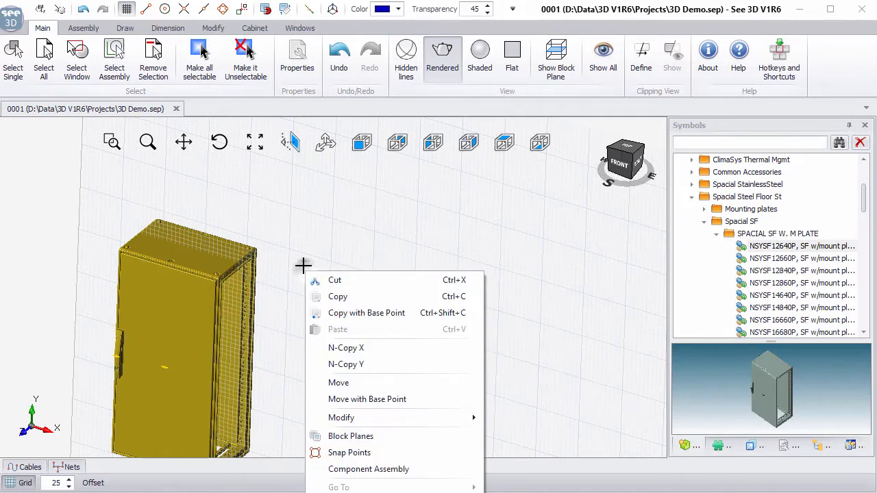
click(304, 261)
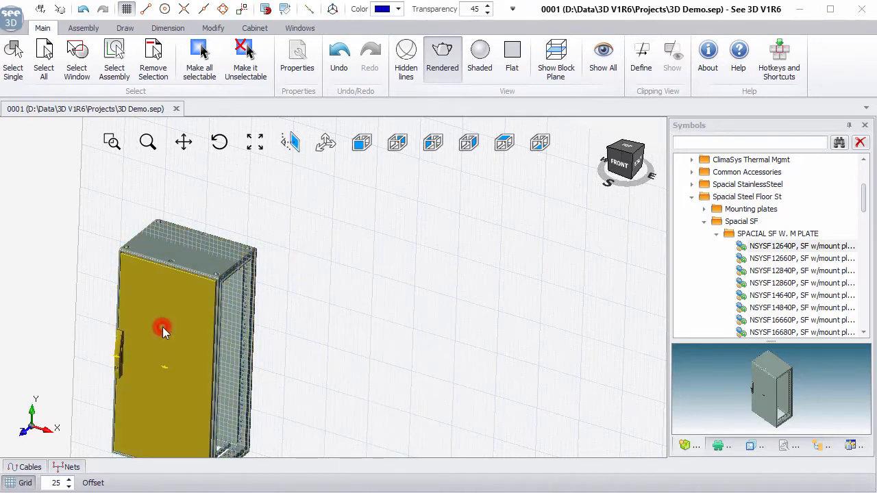
Move the door off the enclosure into the empty area beside it
mouse_move(162, 330)
mouse_down()
mouse_move(208, 332)
mouse_move(274, 377)
mouse_move(299, 358)
mouse_move(297, 377)
mouse_up()
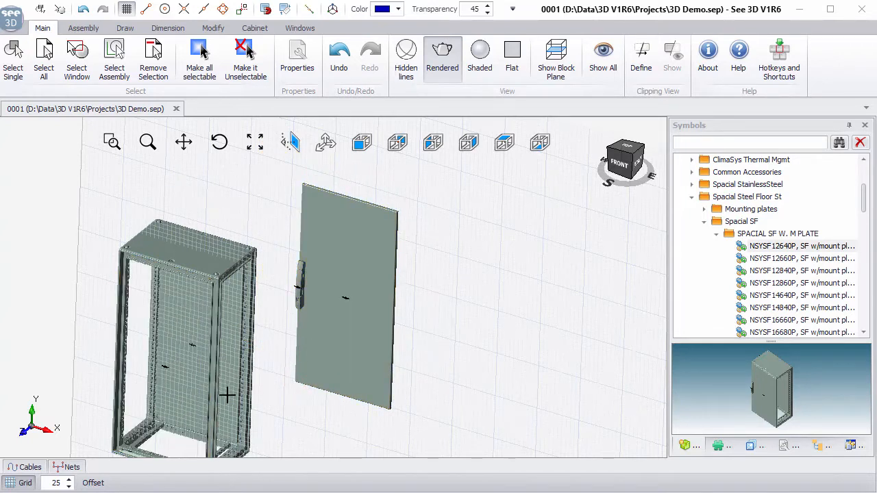
middle_drag(227, 395, 249, 352)
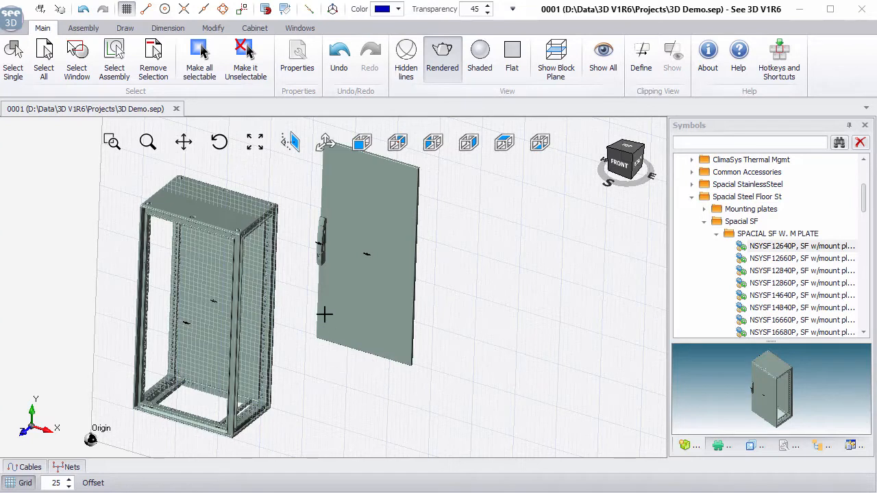
Turn on snapping and move the detached door back onto the front opening of the enclosure
click(266, 11)
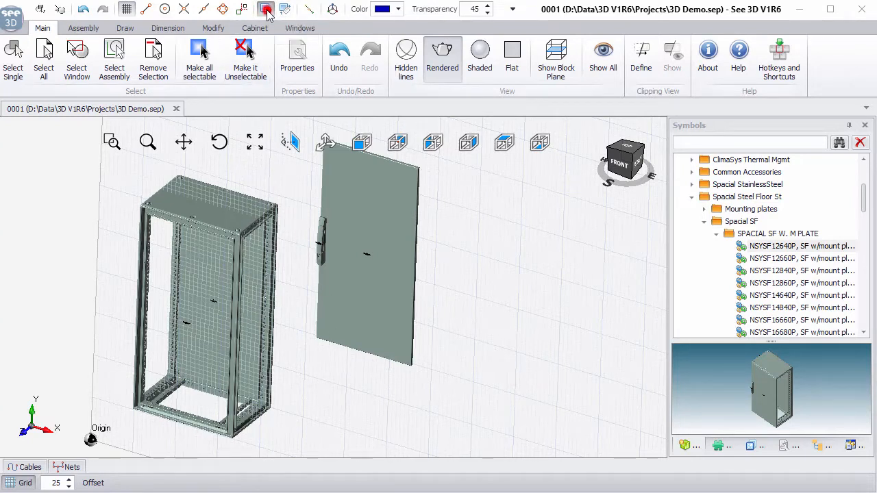
click(387, 228)
click(196, 270)
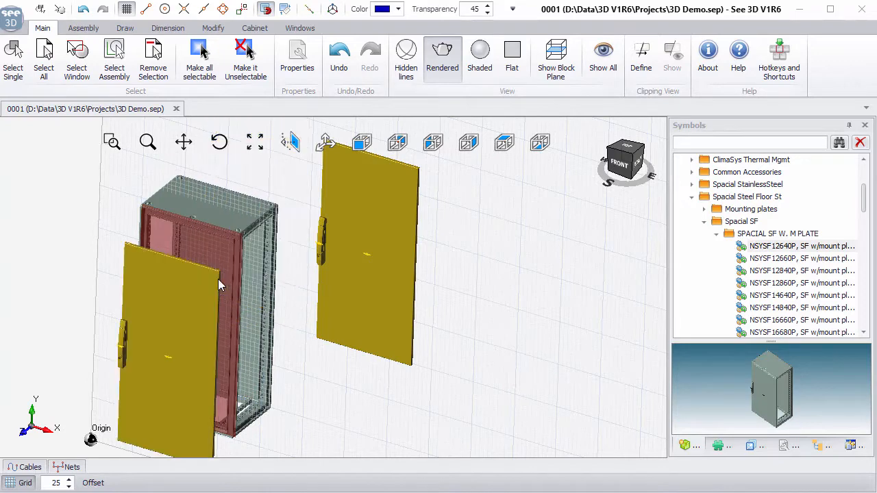
click(222, 267)
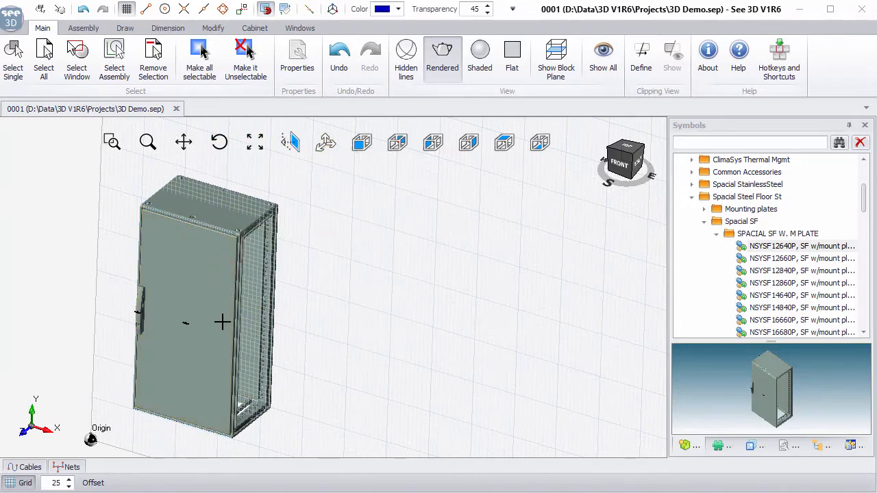
Place the NSY2SP124 standard side panels from Steel FS accessories, EXC ACC SPL SM&SF, on the enclosure's open side
middle_drag(223, 323, 204, 324)
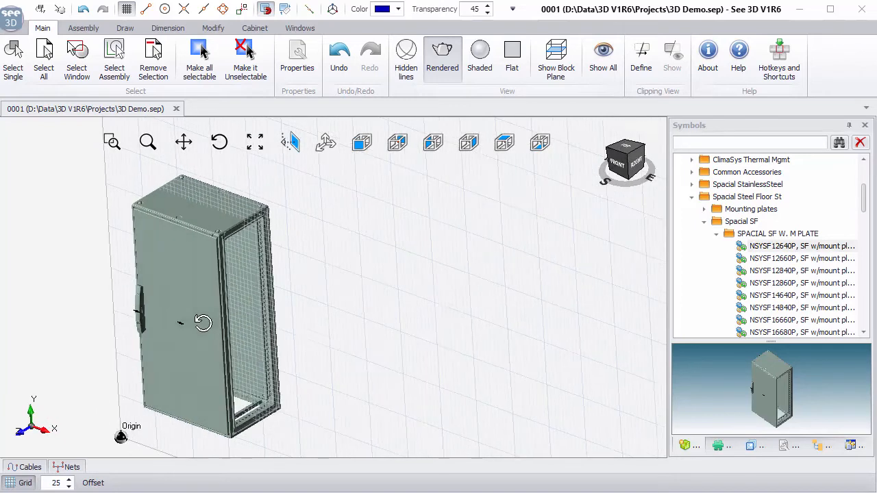
click(705, 223)
scroll(728, 298, down, 2)
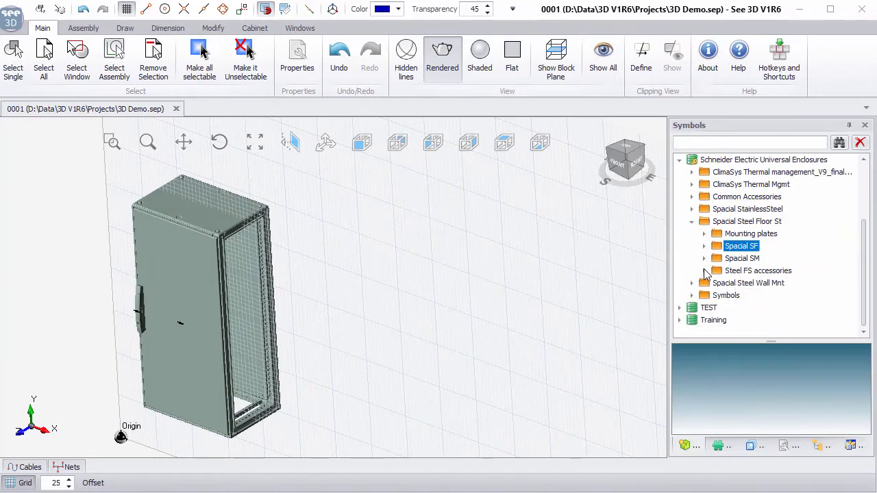
click(704, 271)
click(716, 283)
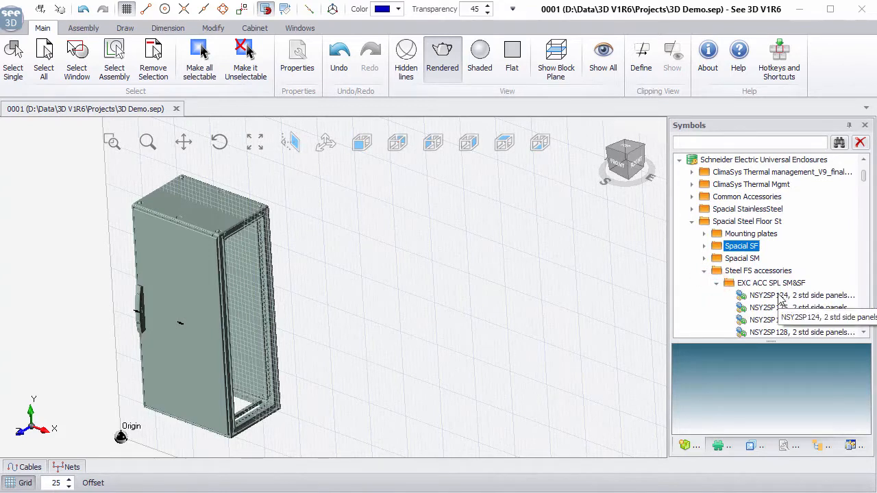
drag(735, 300, 259, 256)
click(258, 251)
right_click(315, 276)
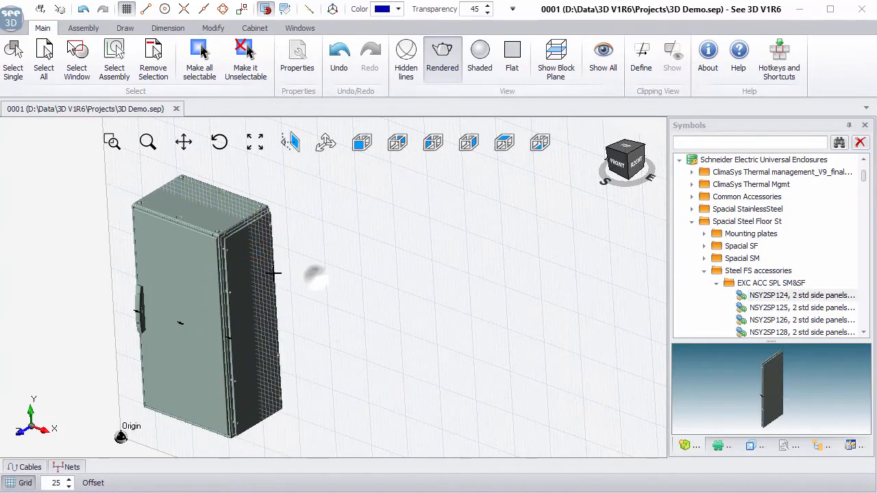
Inspect the enclosure from both sides and select the opposite side panel to check that both are fitted
middle_drag(273, 273, 297, 267)
scroll(251, 254, up, 5)
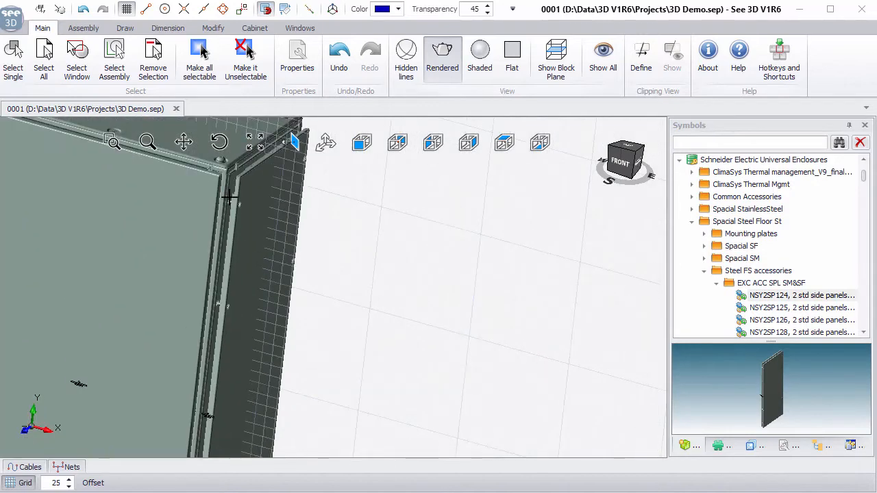
middle_drag(251, 233, 462, 327)
click(271, 228)
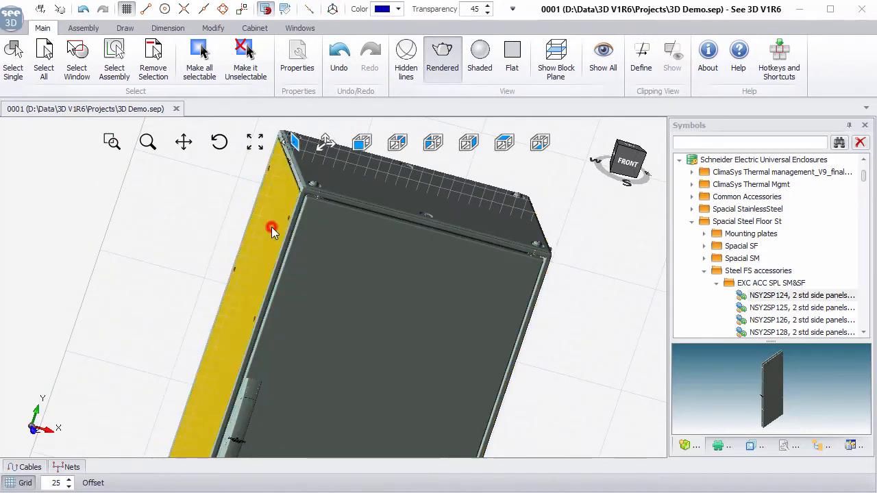
middle_drag(412, 258, 334, 258)
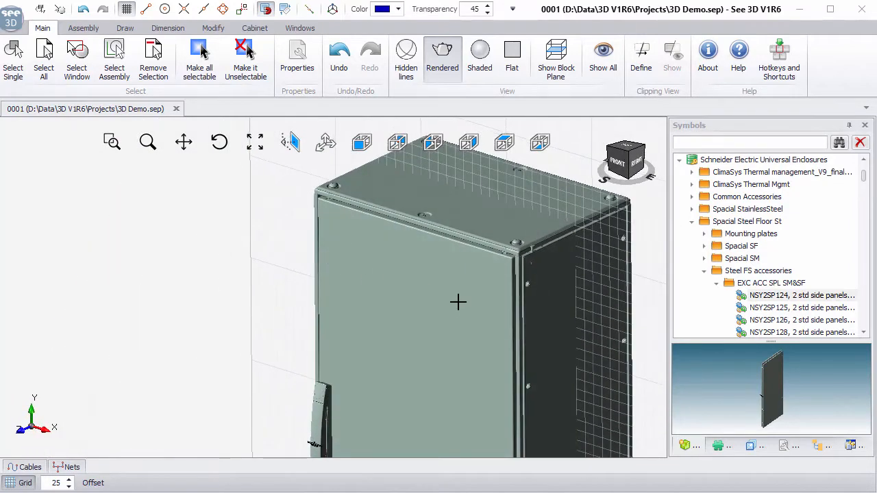
ctrl+middle_drag(459, 302, 364, 240)
scroll(349, 302, down, 3)
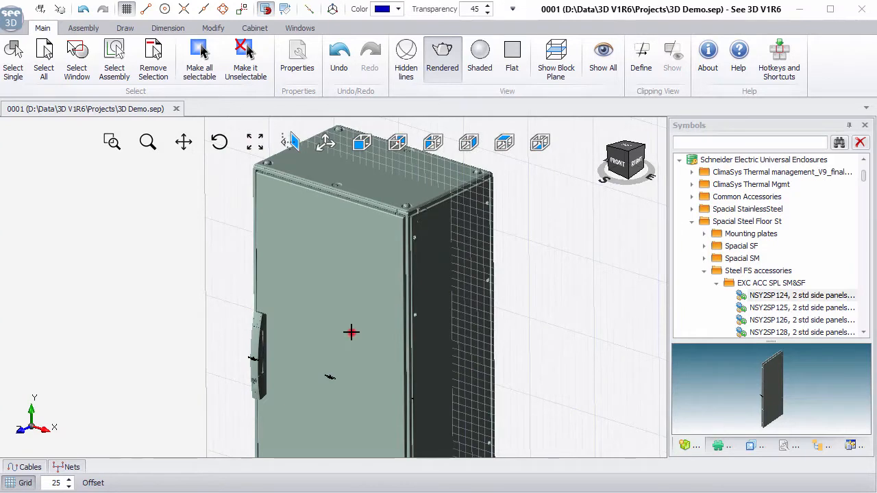
Load the drawing's component tree in the Explorer and highlight the enclosure parts U2, U3 and U4 from it
click(352, 329)
click(821, 449)
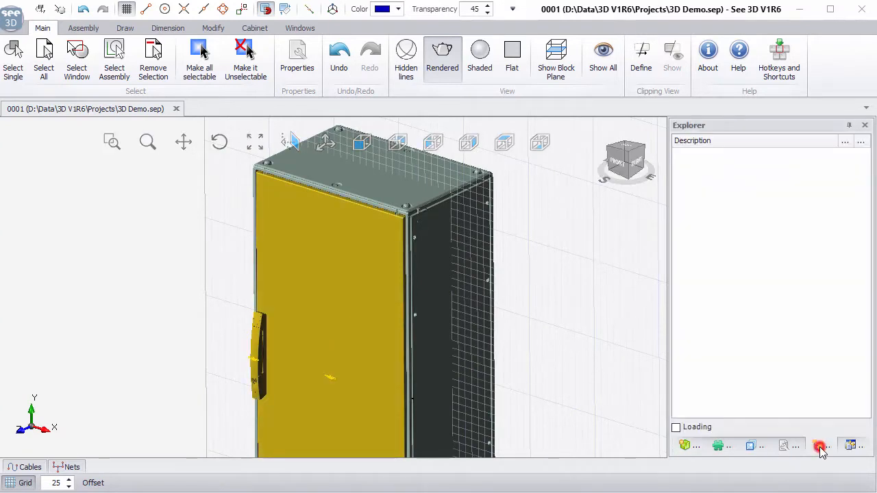
click(677, 428)
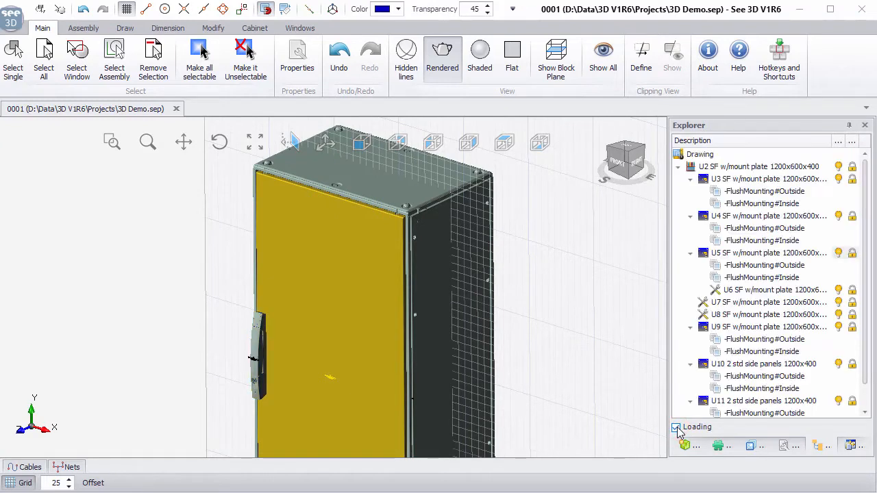
click(719, 167)
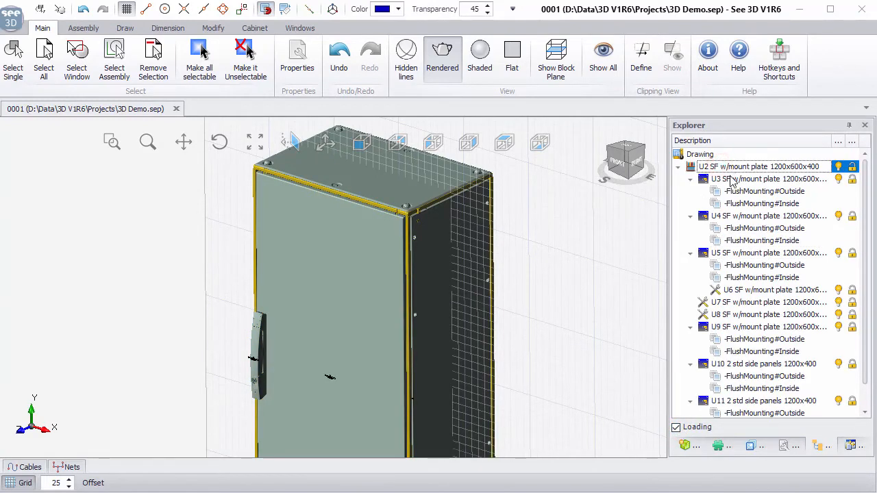
click(732, 179)
click(741, 217)
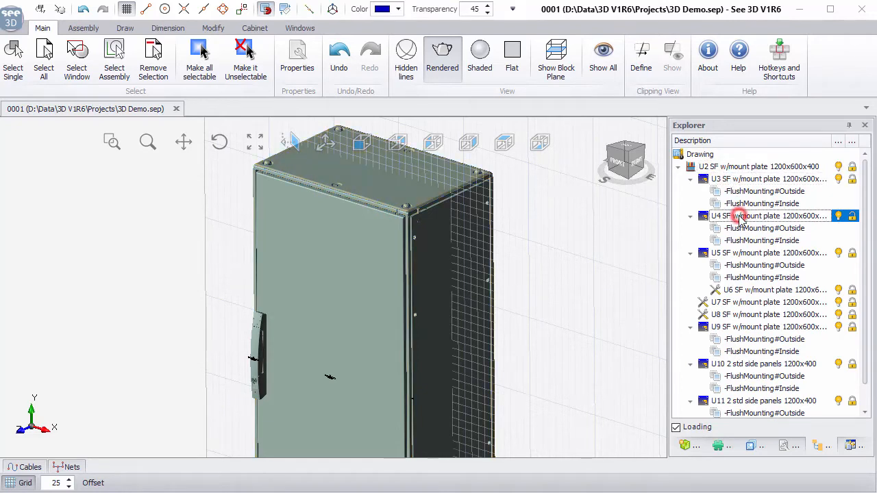
Select the enclosure door and hide it through its U5 entry in the Explorer to expose the interior
click(366, 256)
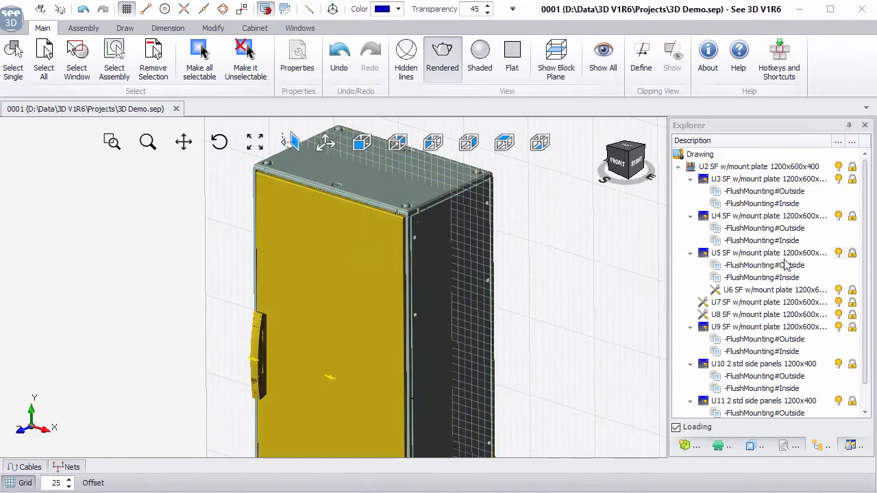
click(839, 253)
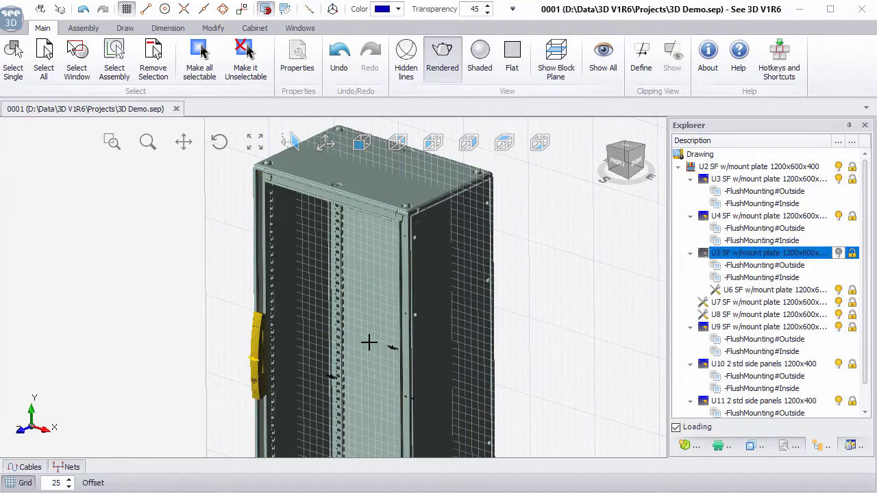
middle_drag(390, 347, 283, 304)
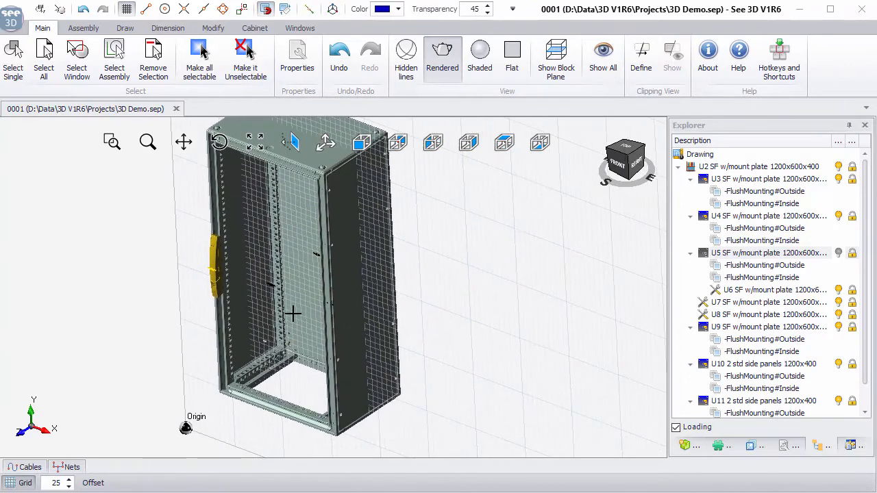
Mount the NSYMP126 galvanised plate from Common Accessories, Mounting plates, FS STEEL PLAIN M. PLAT, at the rear of the enclosure's lower side rail
scroll(293, 313, up, 2)
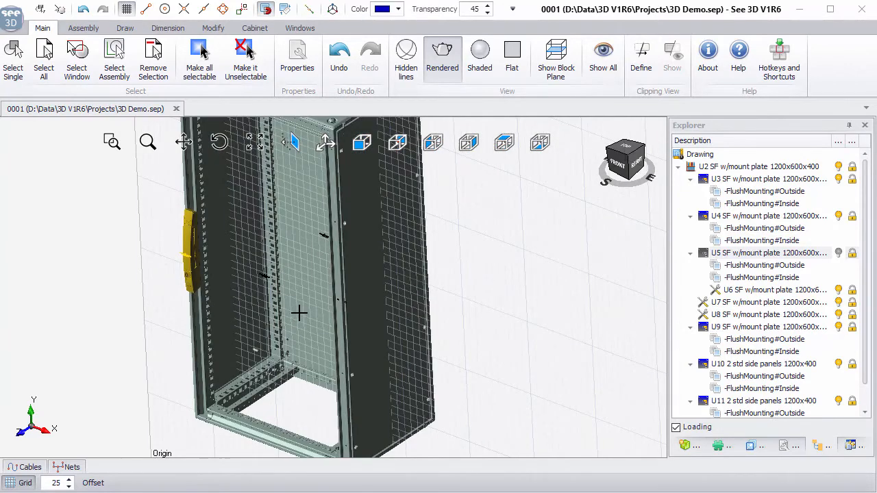
scroll(299, 314, up, 1)
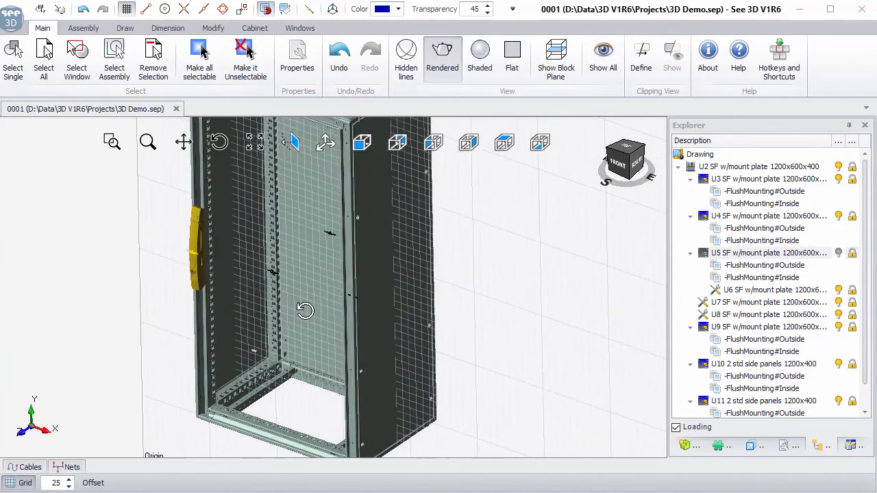
click(699, 446)
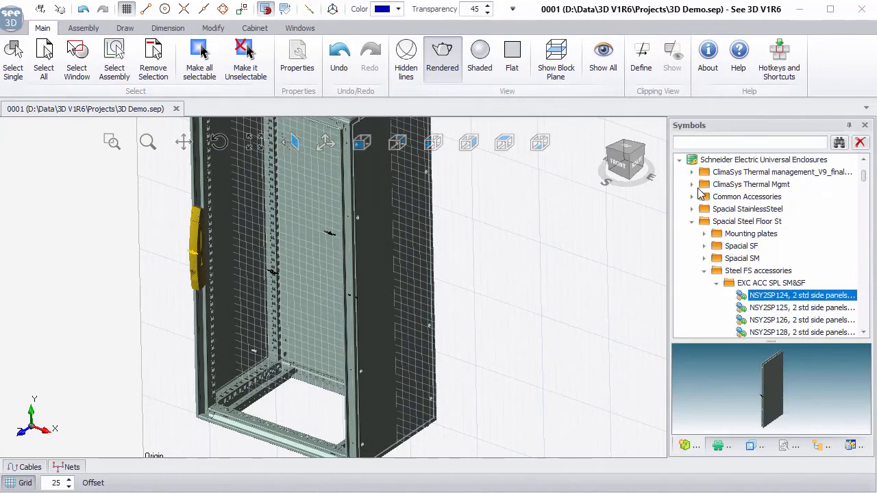
click(692, 197)
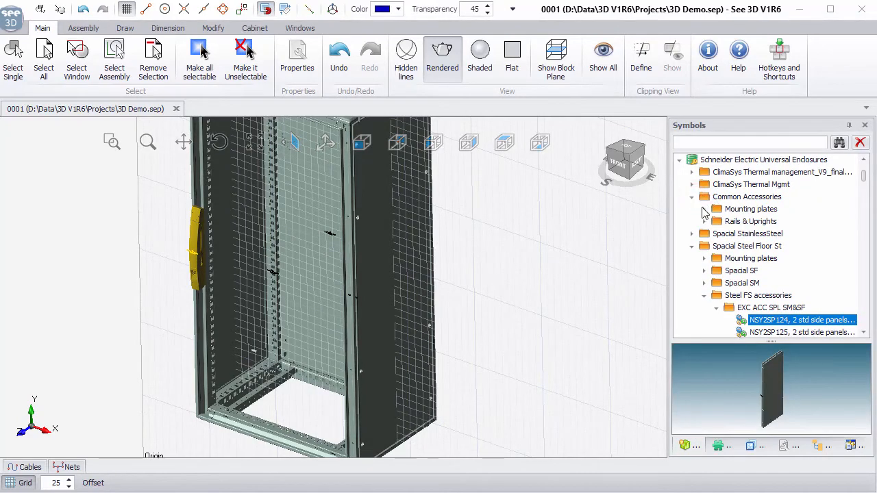
click(705, 210)
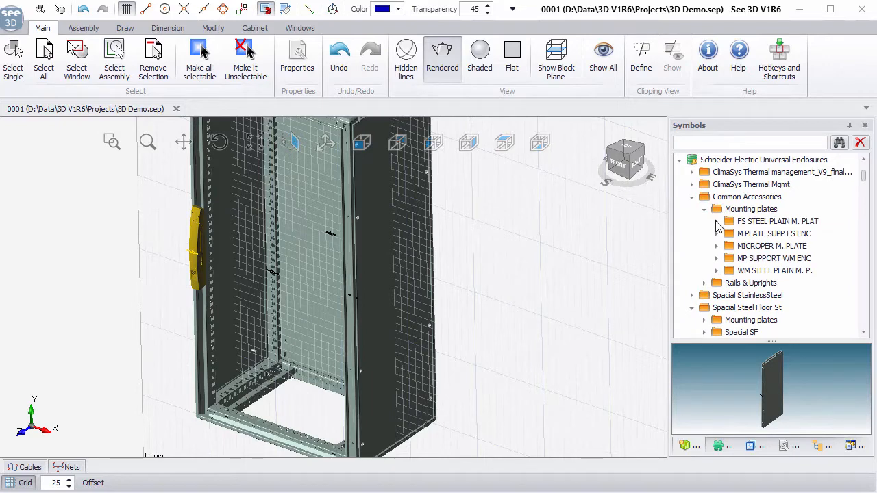
click(717, 222)
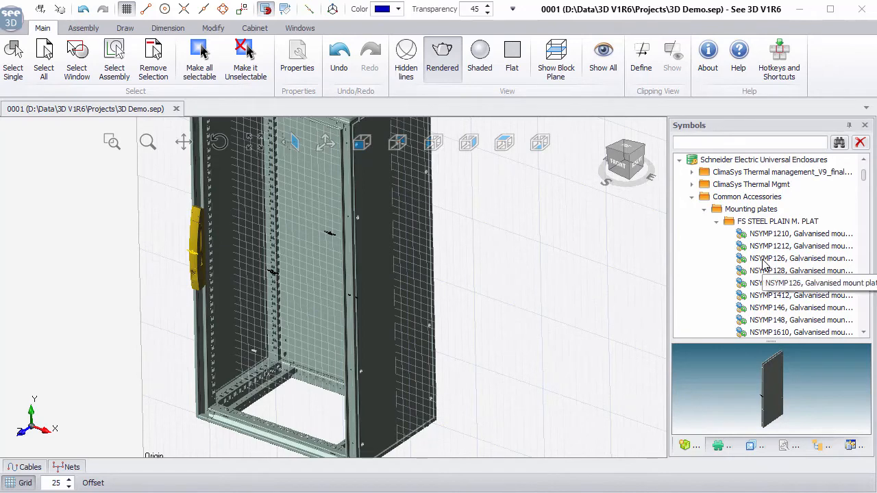
drag(764, 261, 268, 392)
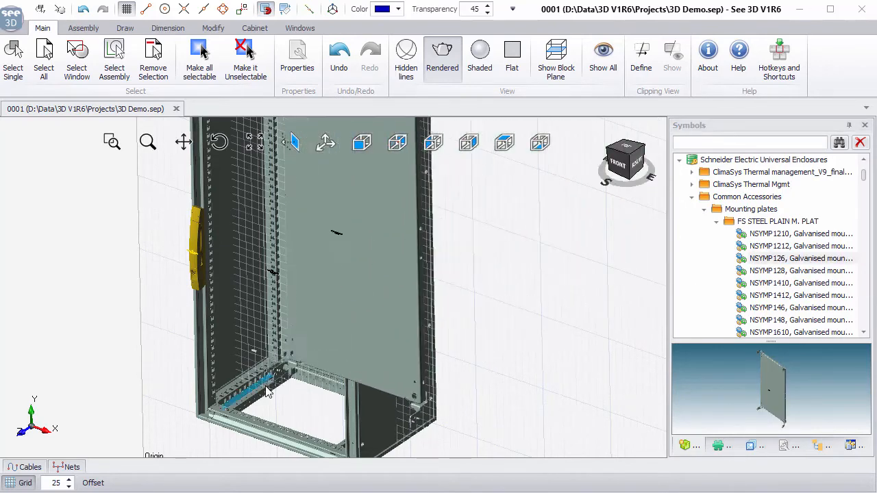
scroll(268, 392, down, 2)
scroll(267, 392, up, 4)
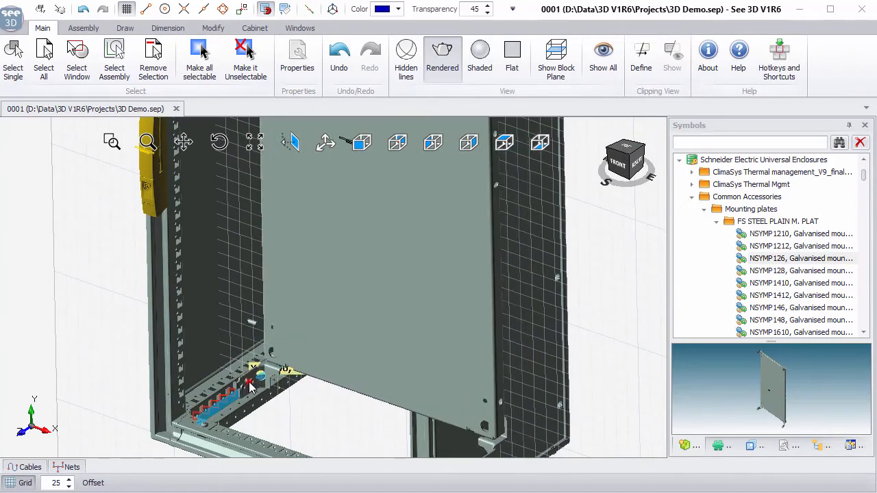
scroll(221, 406, up, 6)
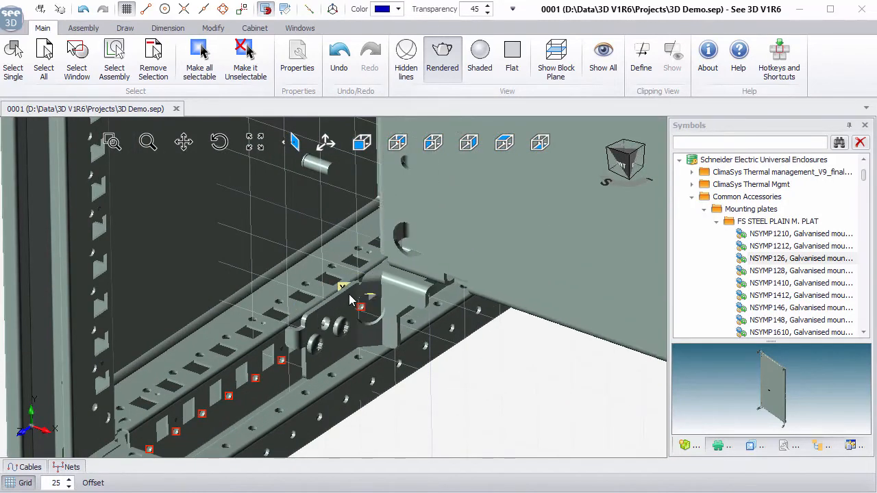
click(406, 266)
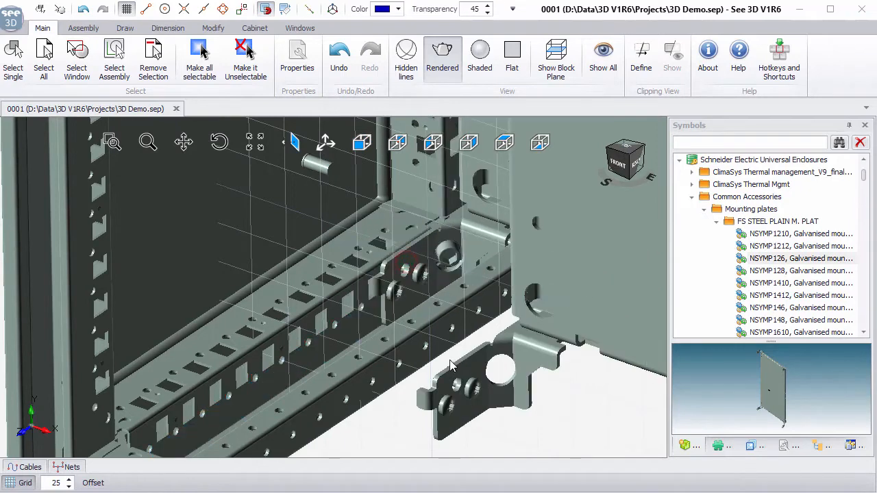
key(Escape)
Turn off the grid and move the mounting plate forward along the enclosure's lower side rail
mouse_move(471, 319)
middle_down()
mouse_move(486, 314)
mouse_move(475, 313)
middle_up()
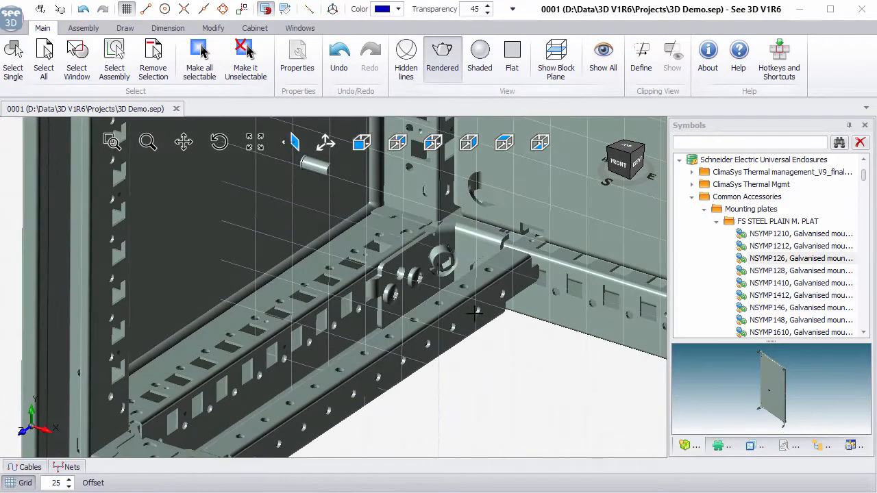
click(24, 487)
scroll(482, 234, down, 2)
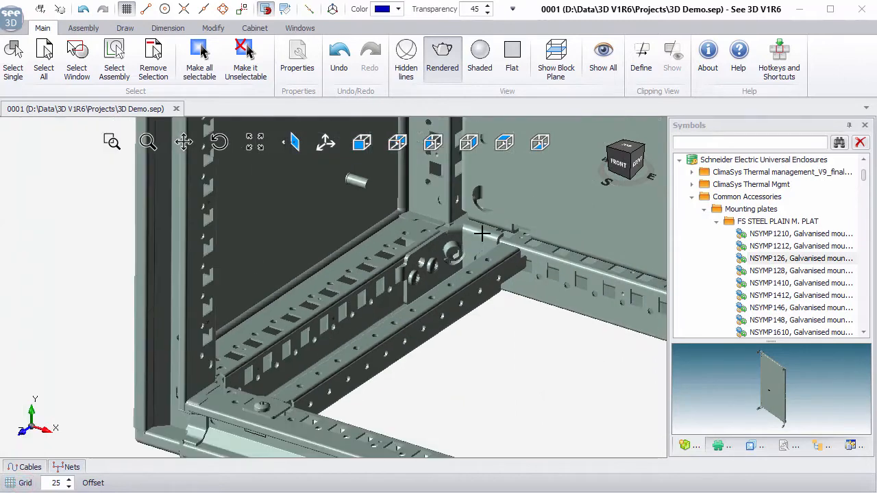
drag(516, 198, 349, 316)
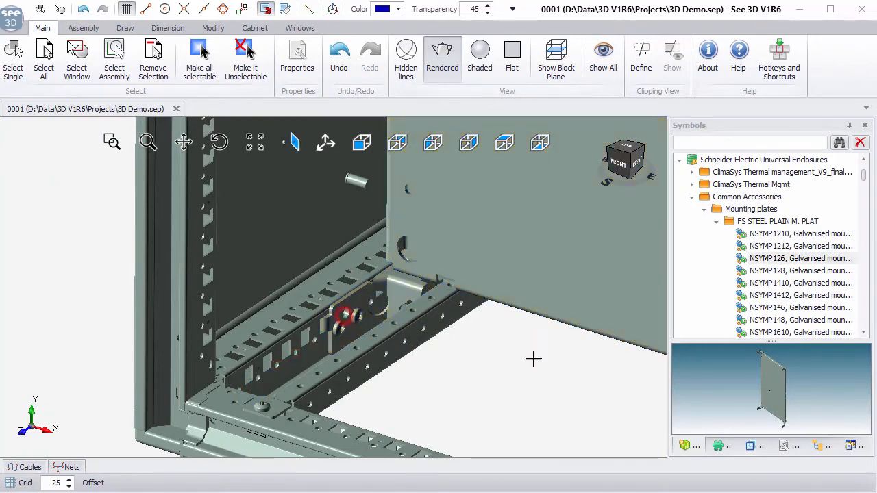
Select the mounting plate, hide all components except its U9 entry in the Explorer, and show the plate from the front
middle_drag(551, 354, 454, 252)
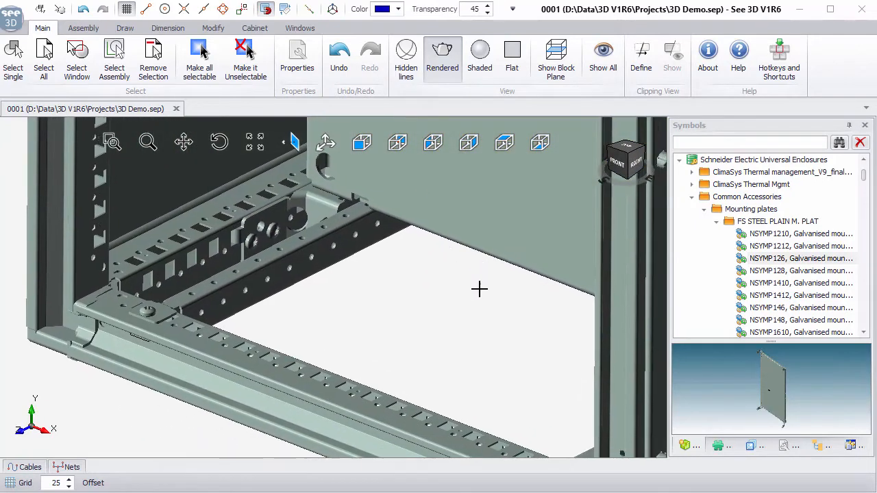
scroll(449, 305, down, 3)
middle_drag(482, 316, 387, 388)
scroll(363, 353, down, 3)
middle_drag(352, 329, 365, 310)
click(359, 271)
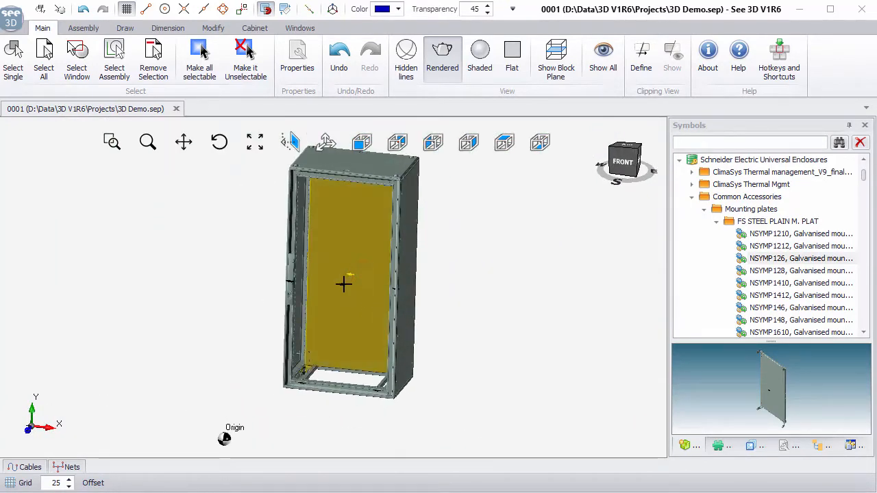
click(822, 446)
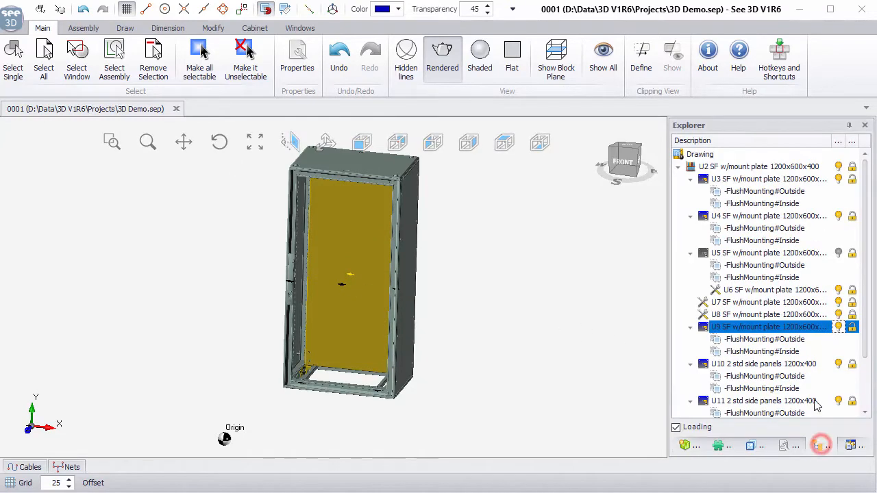
right_click(761, 332)
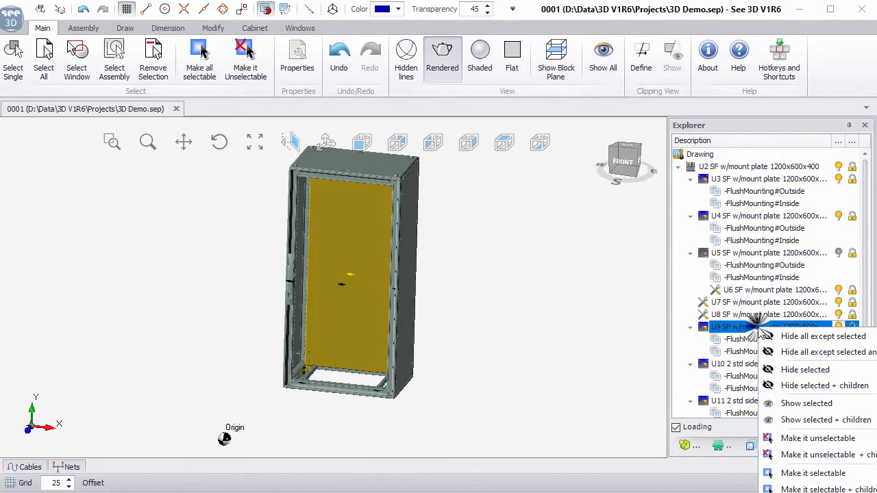
click(815, 336)
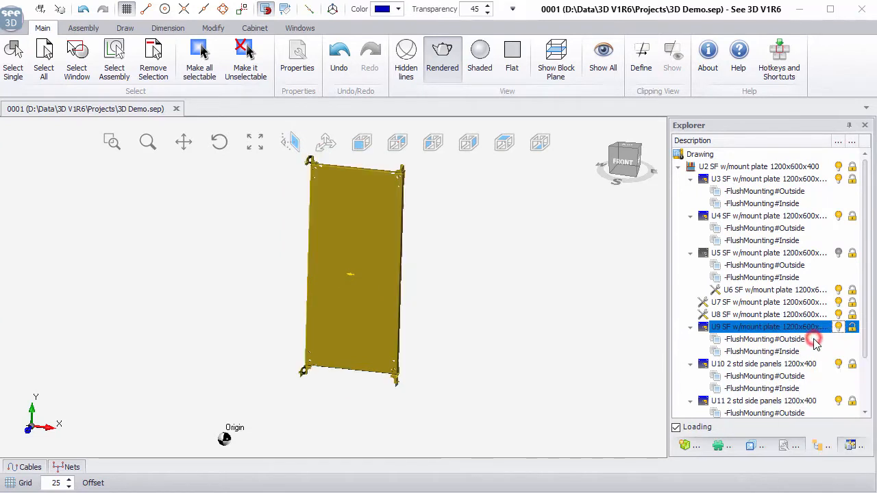
click(358, 143)
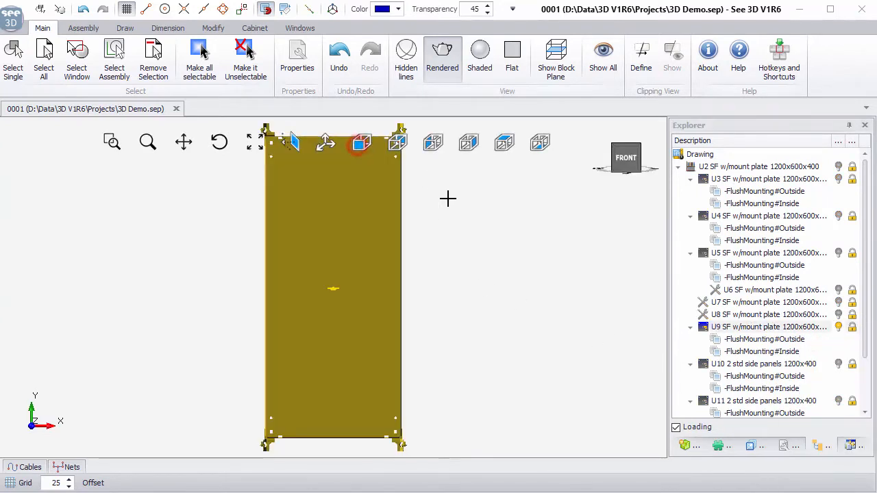
click(462, 199)
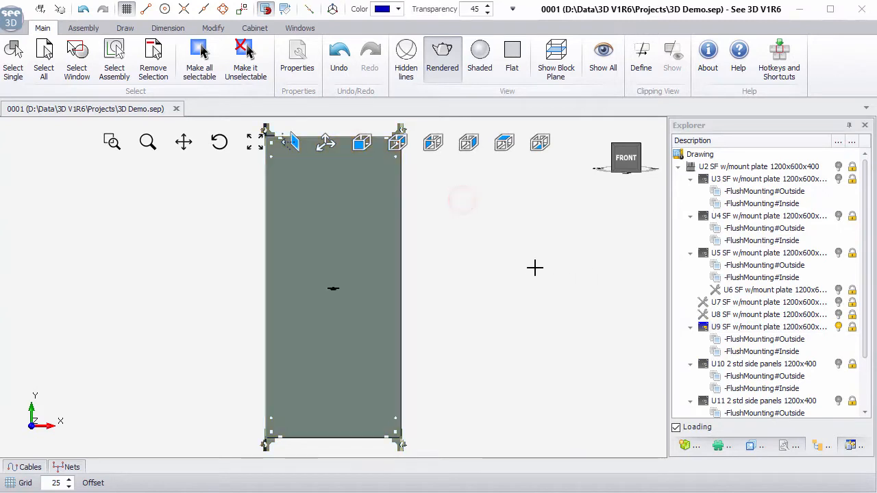
Set the FlushMounting#Outside surface of mounting plate U9 as the working plane
middle_drag(534, 243, 524, 263)
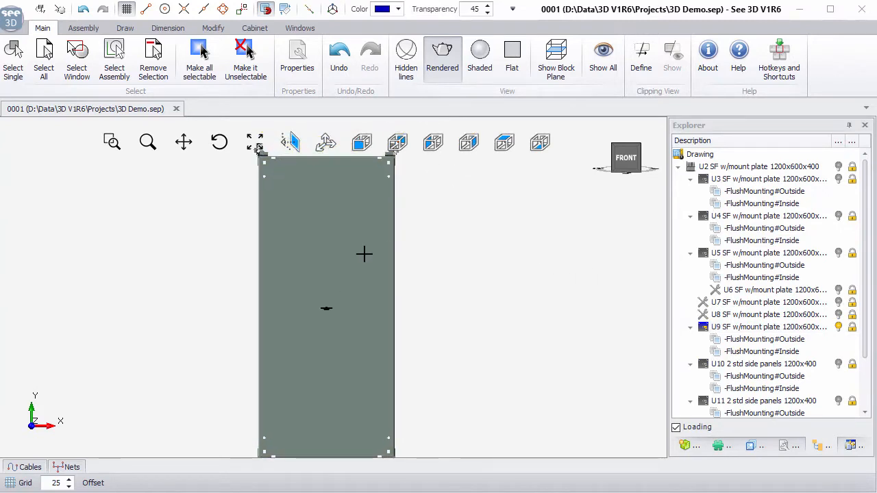
click(331, 266)
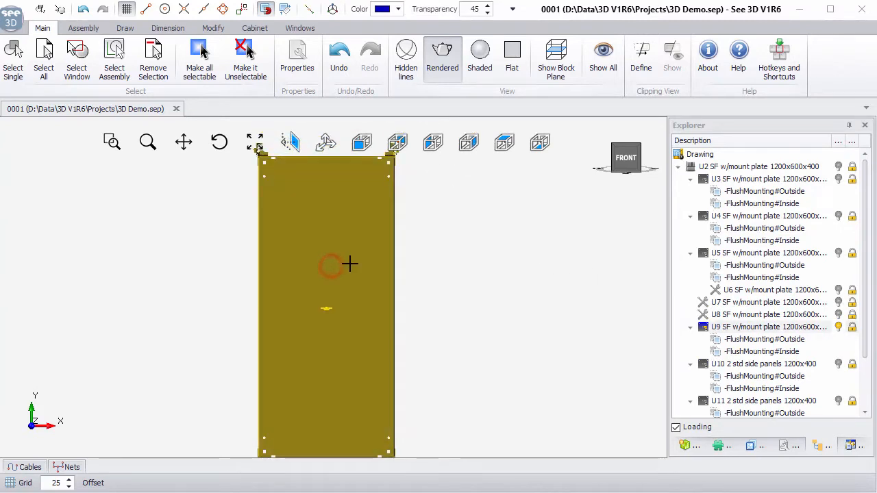
click(740, 339)
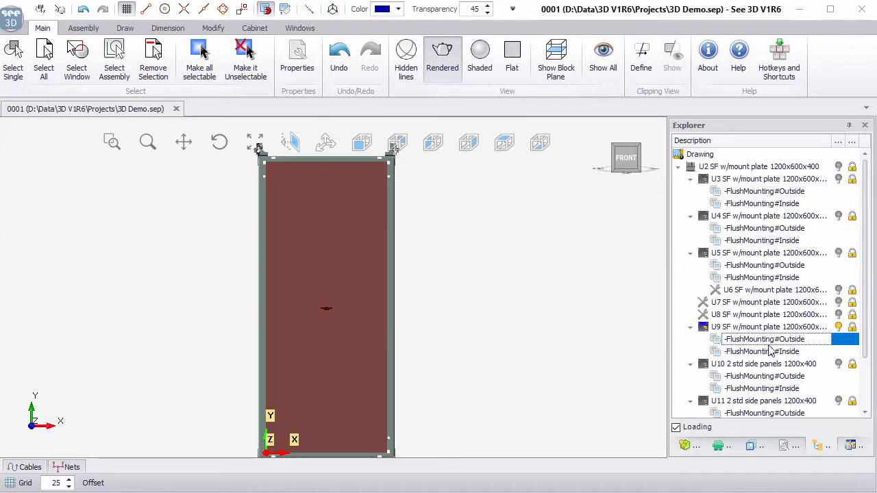
right_click(770, 347)
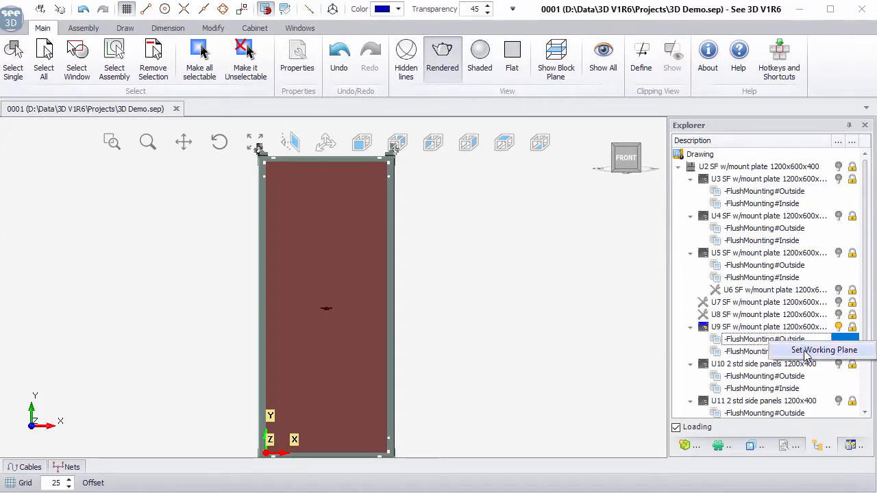
click(808, 351)
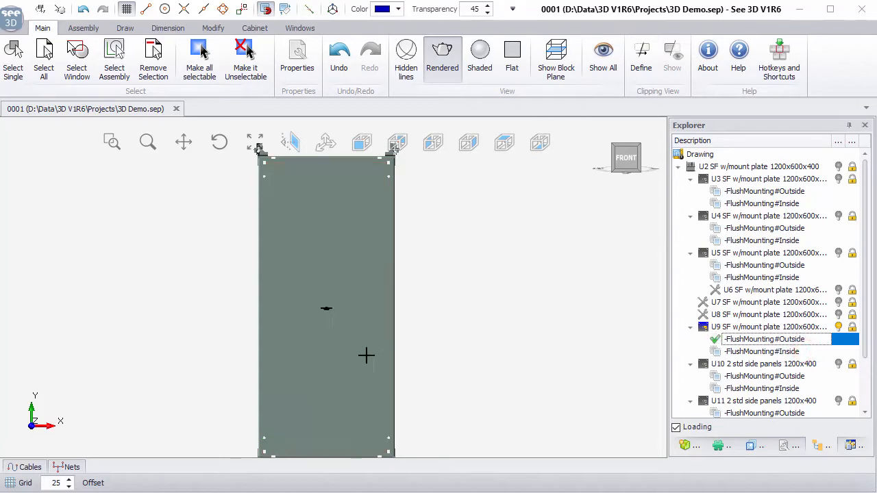
drag(383, 368, 339, 351)
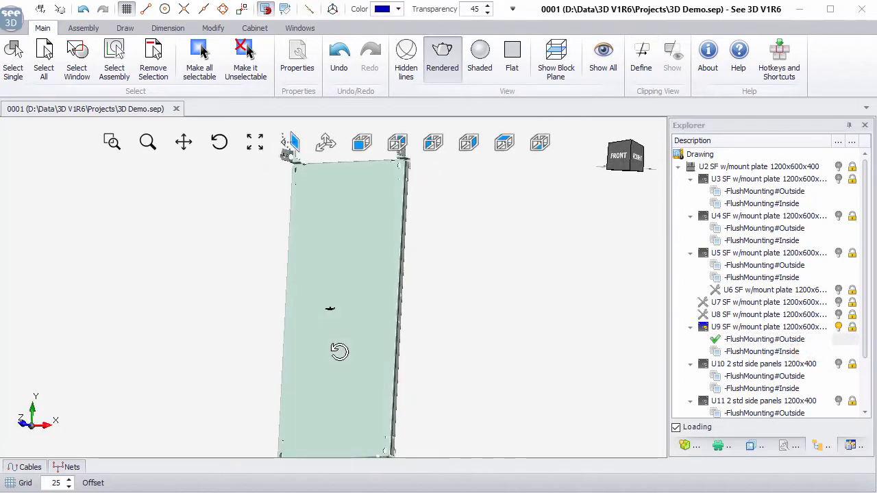
Draw a horizontal DIN 35x7.5 rail with a length of 325 near the mounting plate's upper edge in the front view
click(361, 142)
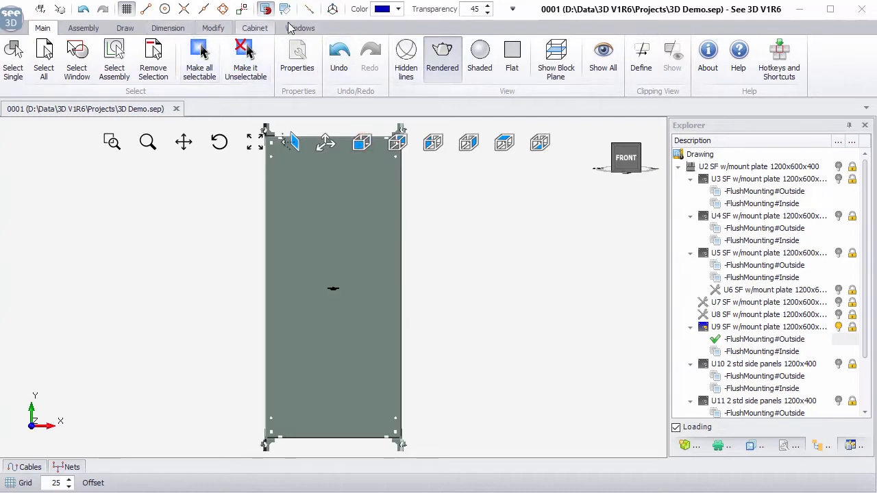
click(255, 28)
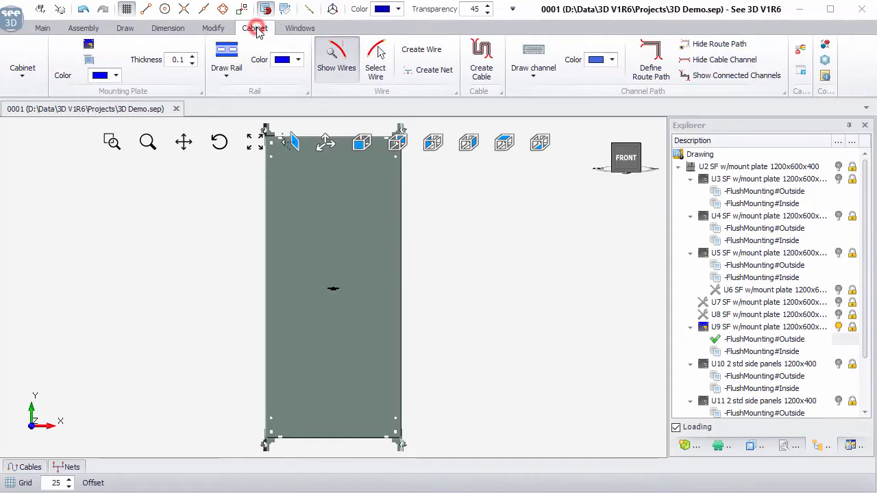
click(227, 72)
click(248, 94)
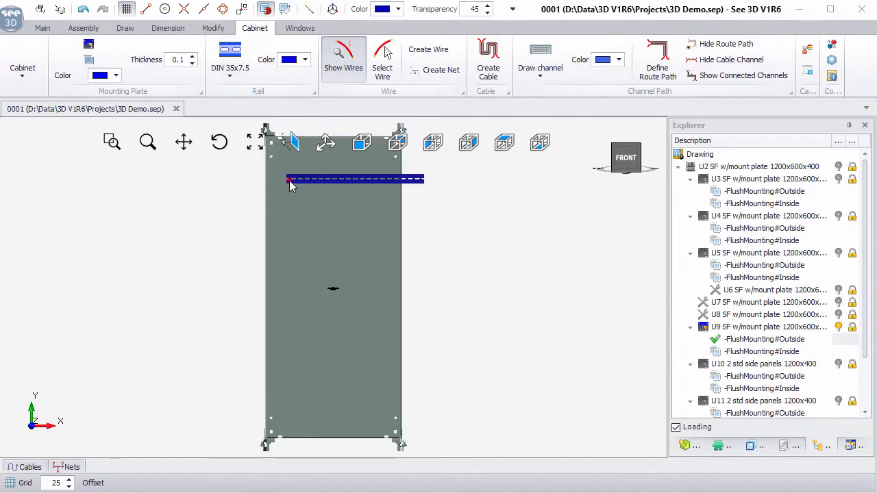
click(289, 181)
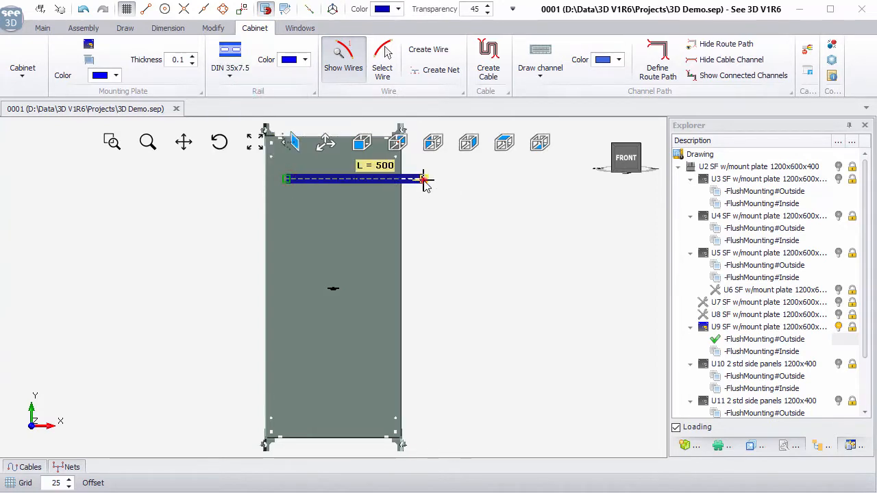
drag(424, 179, 374, 183)
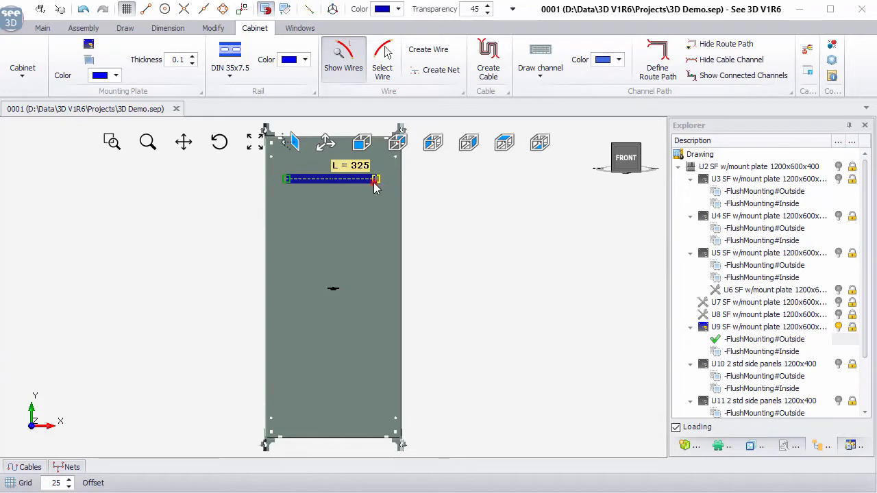
click(374, 183)
right_click(364, 229)
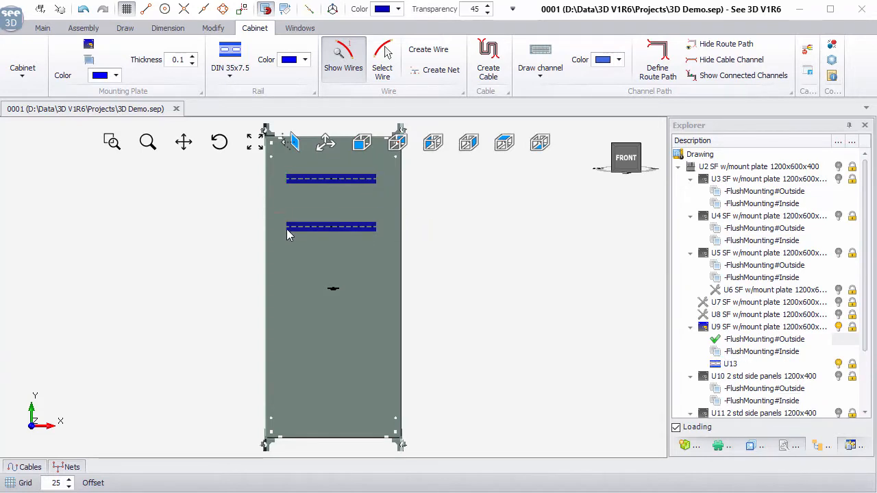
Add two more DIN 35x7.5 rails of length 325 beneath the first, aligned with it and evenly spaced
click(287, 230)
right_click(327, 272)
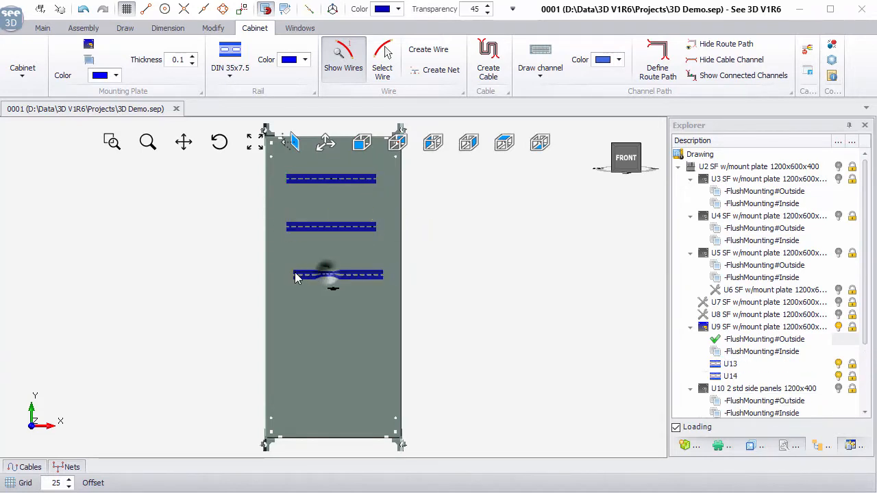
click(287, 277)
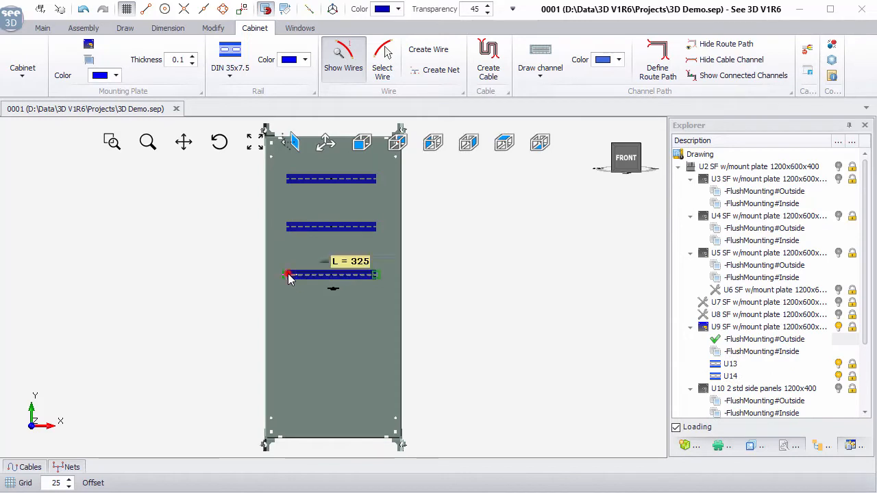
right_click(336, 315)
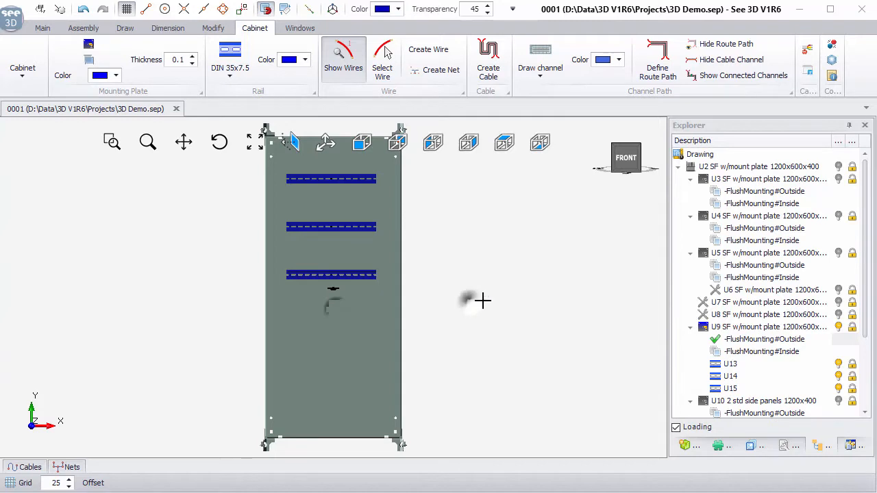
Load the project's components into the Components list from the (Empty) function
click(718, 446)
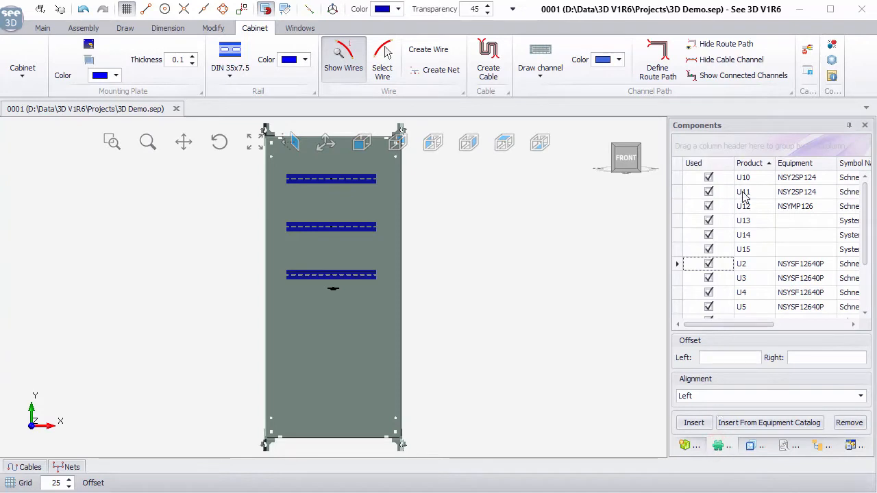
scroll(747, 195, down, 2)
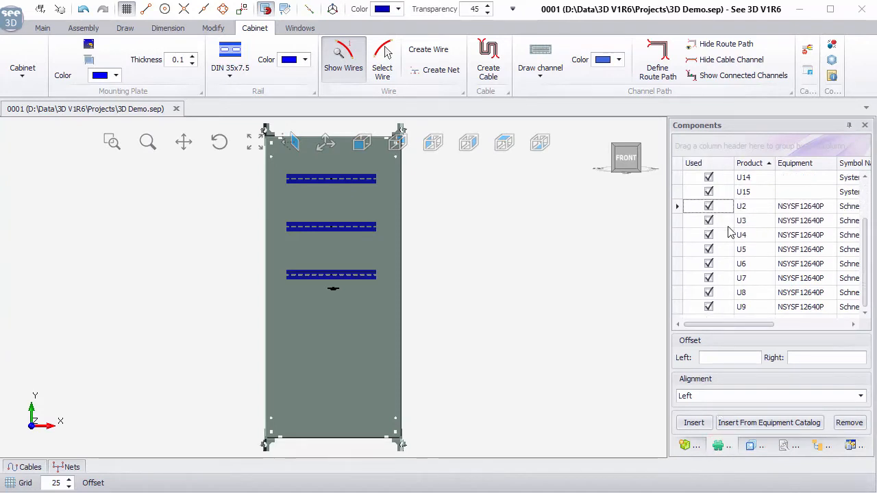
scroll(746, 276, up, 2)
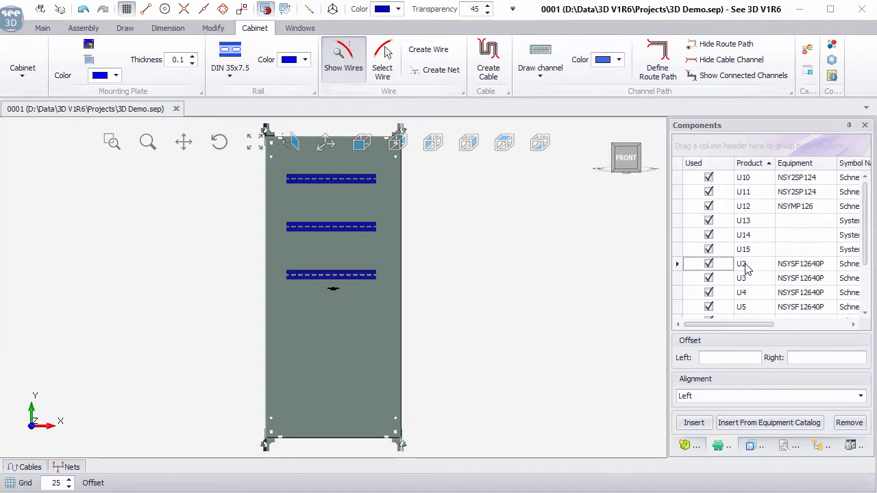
right_click(756, 223)
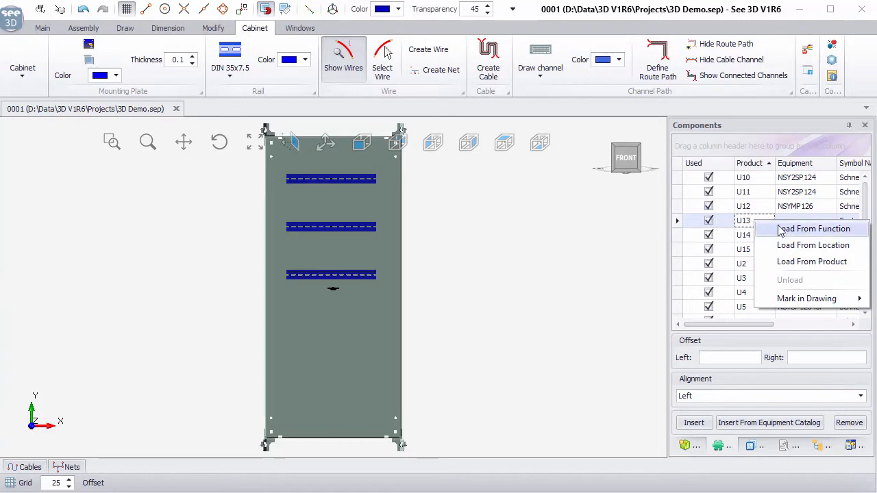
click(799, 230)
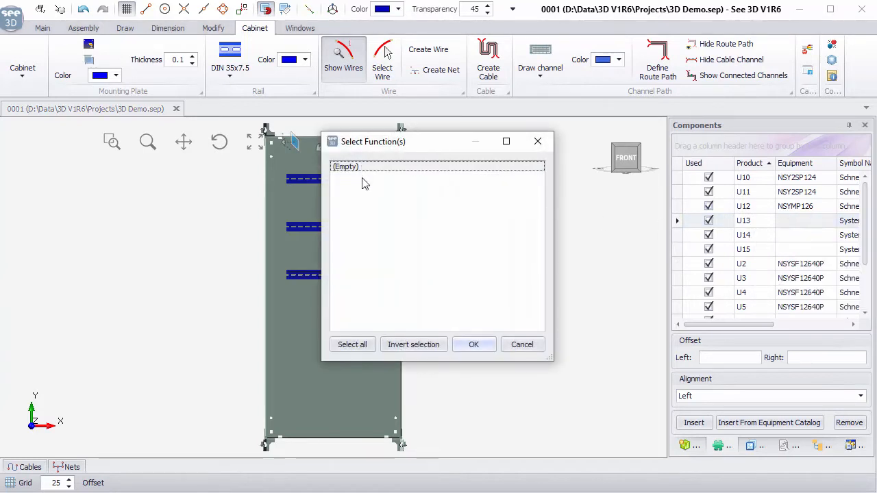
click(476, 345)
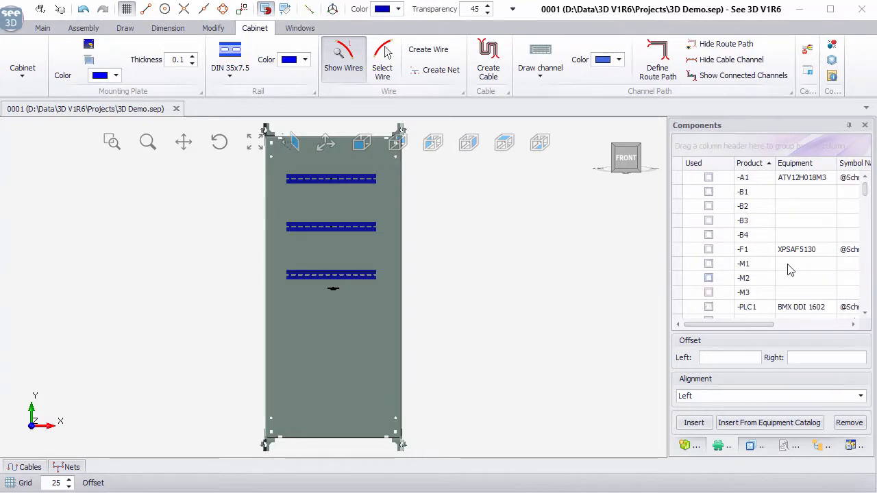
mouse_move(867, 192)
mouse_down()
mouse_move(862, 303)
mouse_move(871, 189)
mouse_up()
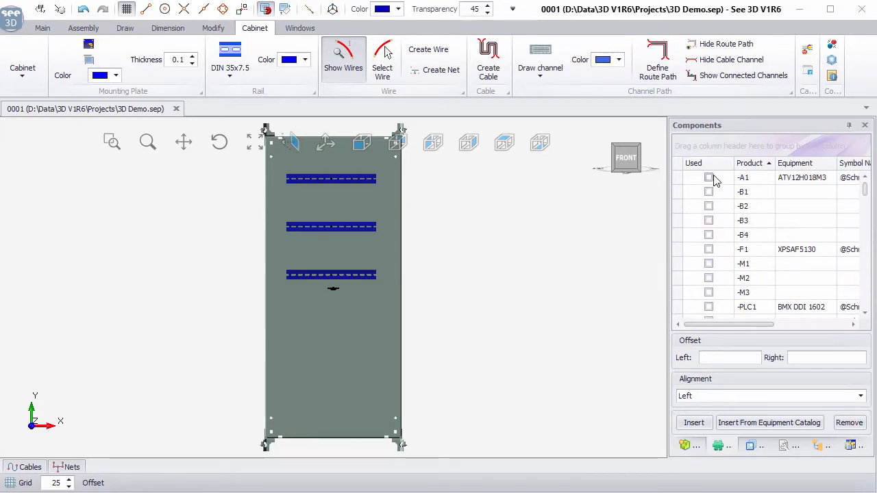
Place component -A1 (ATV12H018M3) directly on the mounting plate, below the lowest DIN rail near the plate's left edge
drag(712, 180, 386, 369)
middle_drag(330, 410, 294, 388)
drag(291, 388, 290, 354)
scroll(290, 355, up, 5)
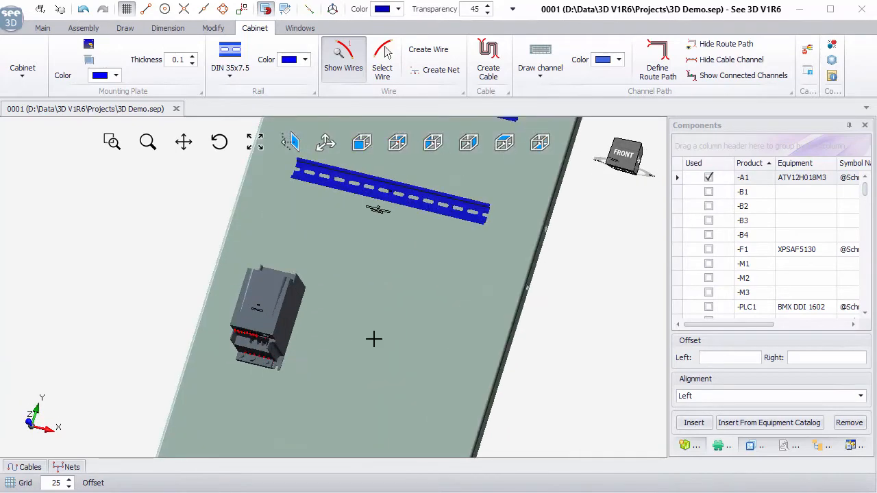
middle_drag(378, 336, 425, 290)
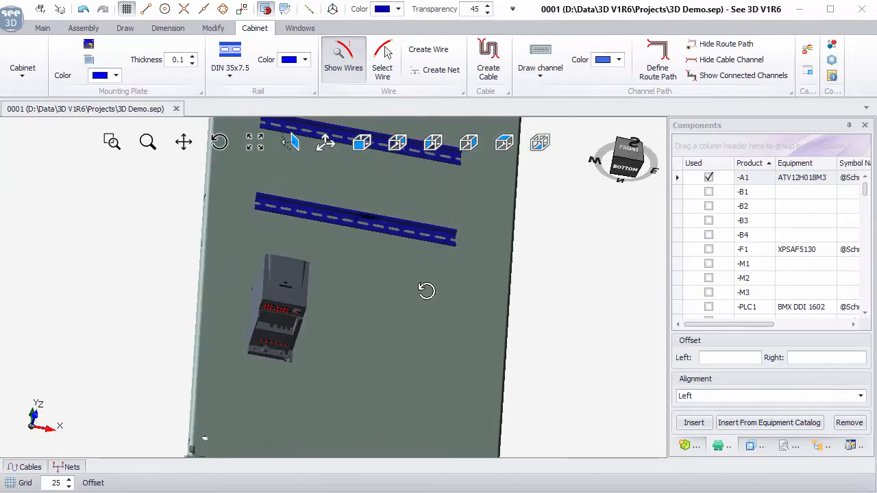
Preview the mounting plate's Steinhauer drill holes, examine the upper rail's drilling code, and close the preview
click(366, 288)
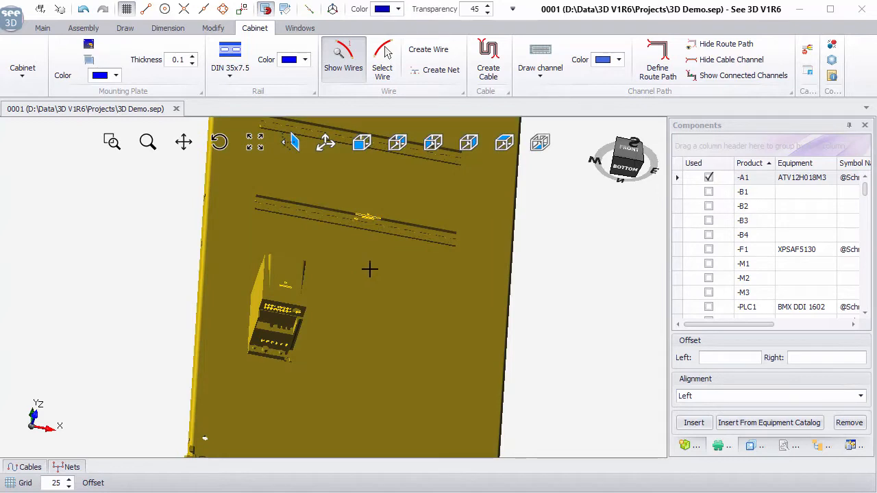
right_click(370, 270)
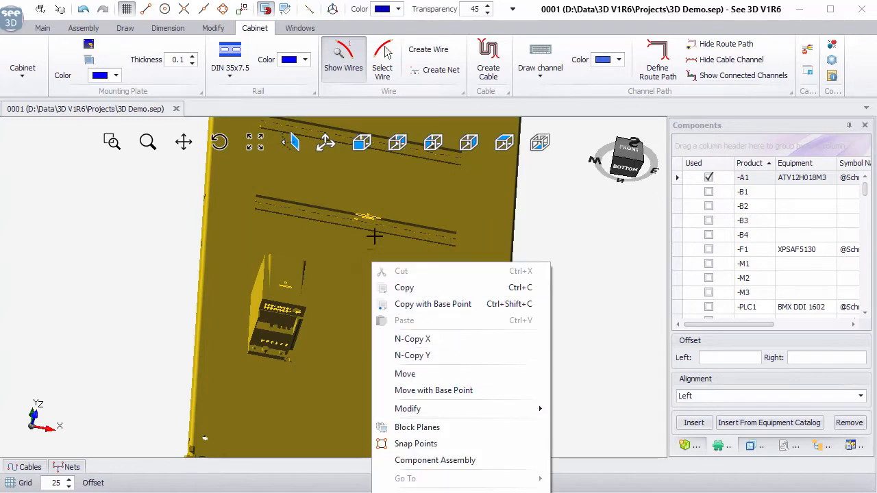
right_click(389, 177)
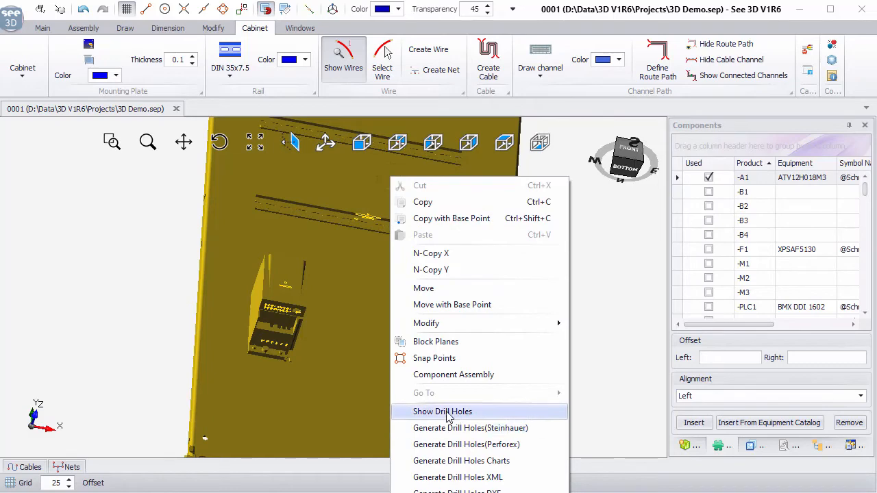
click(477, 429)
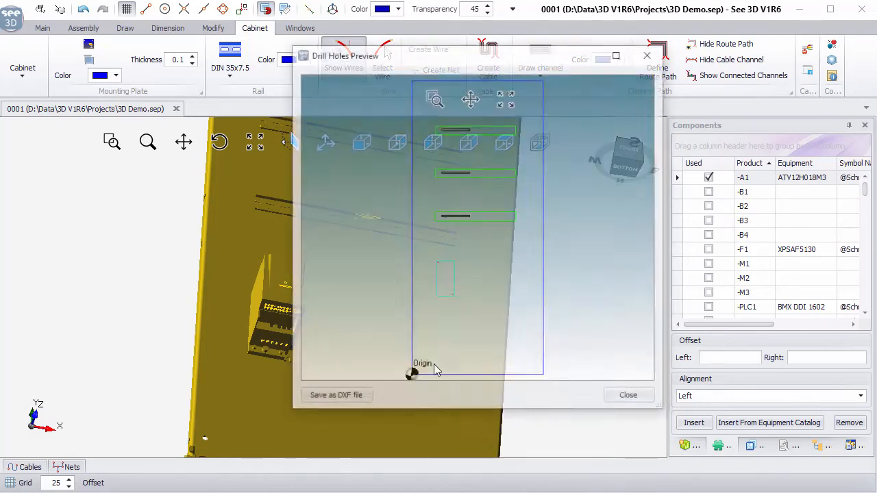
scroll(453, 137, up, 5)
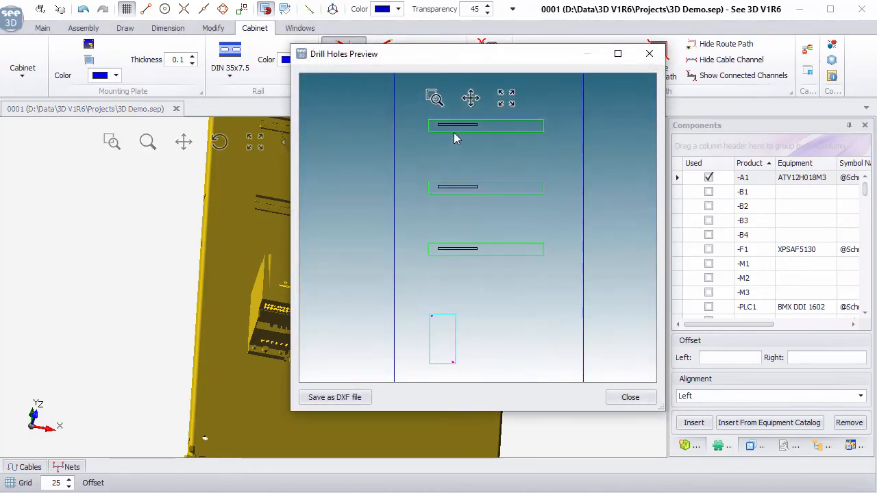
scroll(456, 127, up, 2)
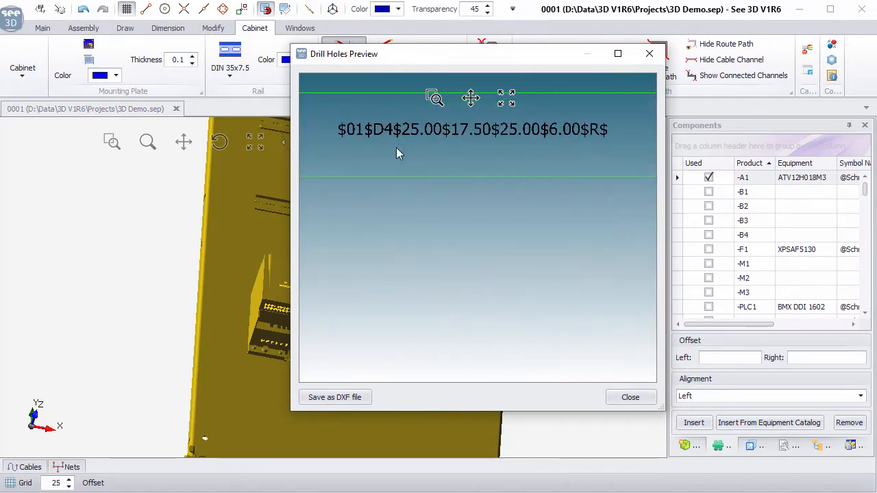
scroll(386, 157, down, 3)
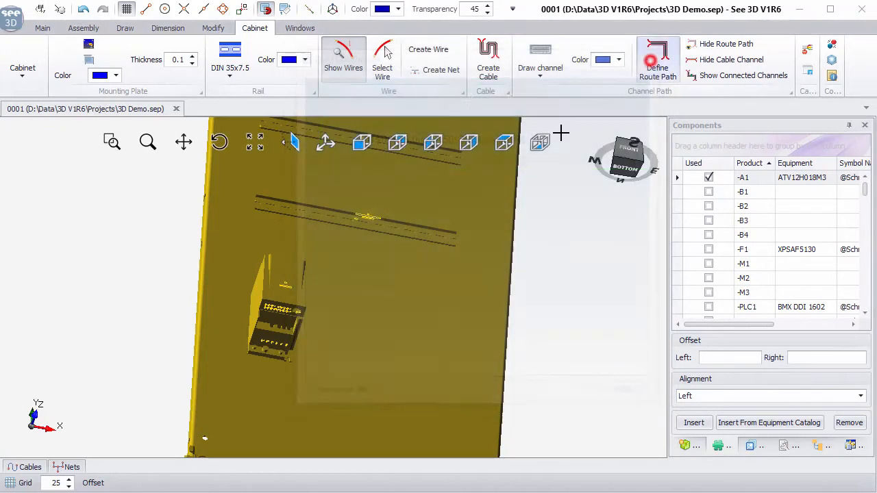
click(649, 53)
Preview the mounting plate's Perforex drill holes, examine the holes for -A1 and the rails, then close the preview and deselect the plate
right_click(384, 190)
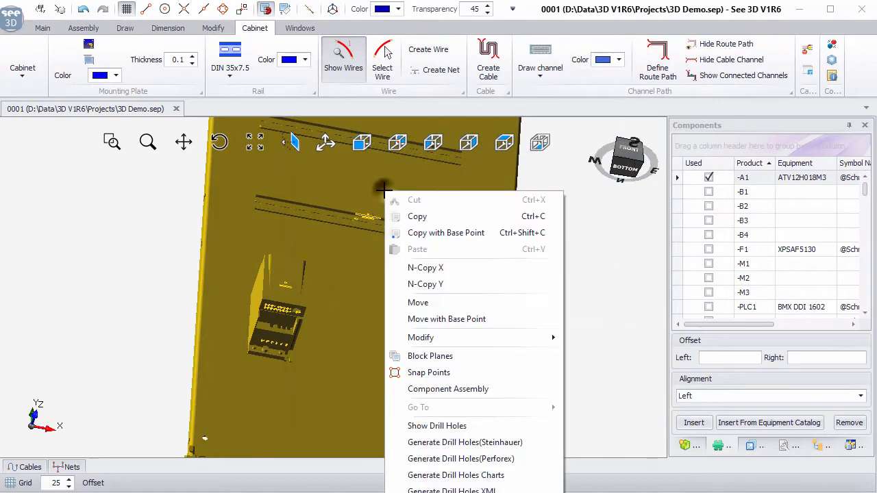
click(436, 459)
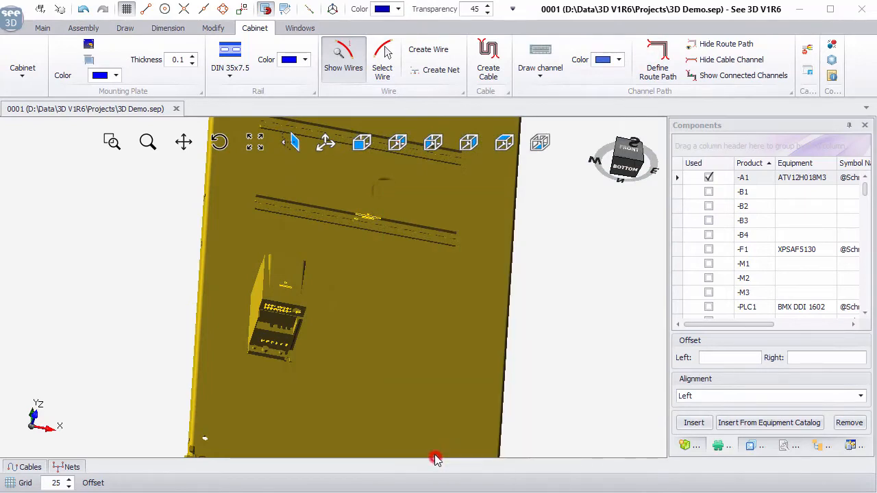
scroll(442, 291, up, 3)
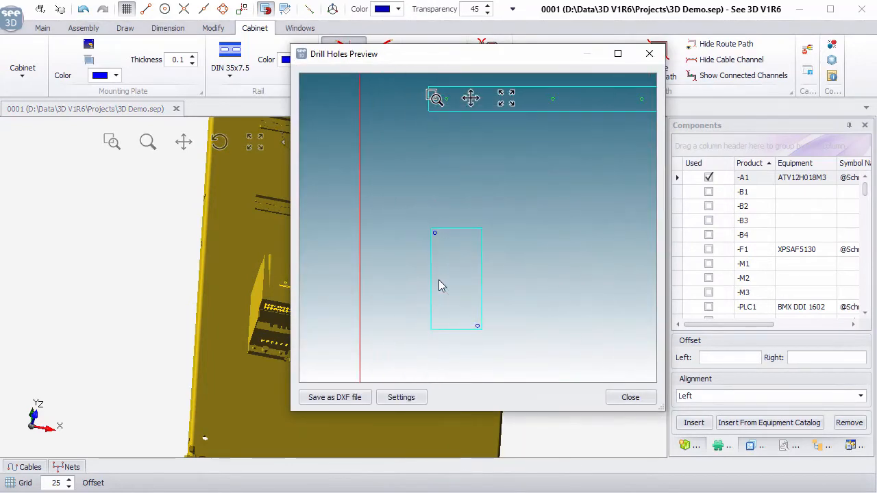
scroll(439, 274, up, 2)
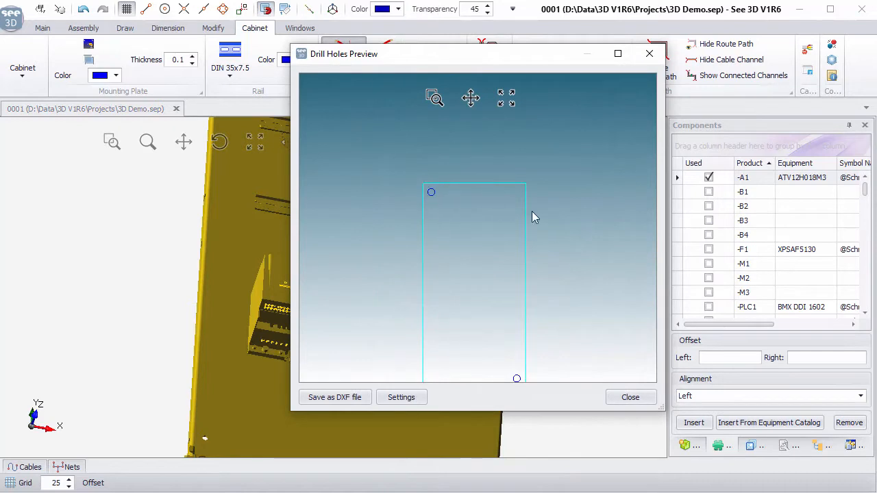
scroll(479, 326, down, 5)
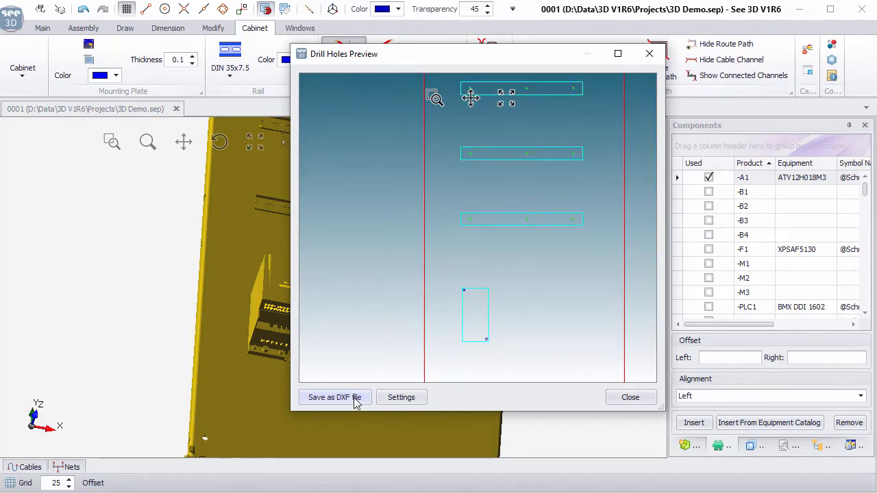
click(631, 398)
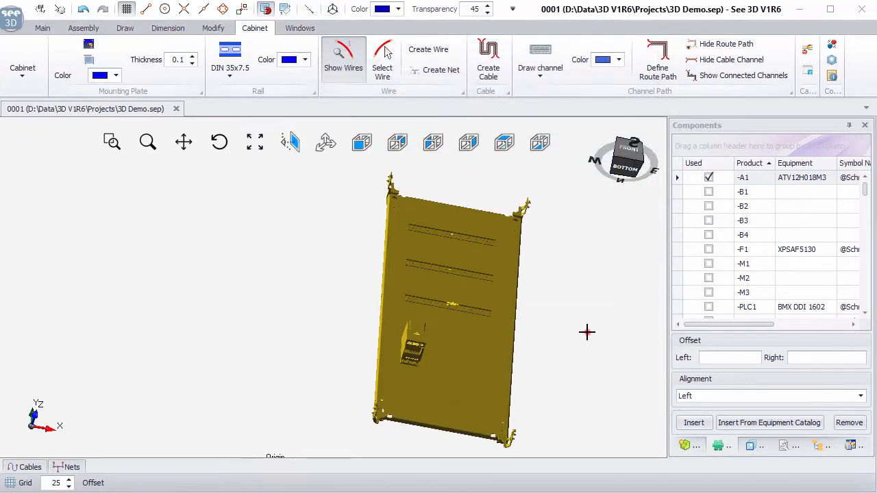
click(587, 333)
Place component -F1 (XPSAF5130) at the left end of the uppermost DIN rail
middle_drag(447, 281, 411, 320)
ctrl+middle_drag(432, 224, 371, 266)
scroll(388, 261, up, 3)
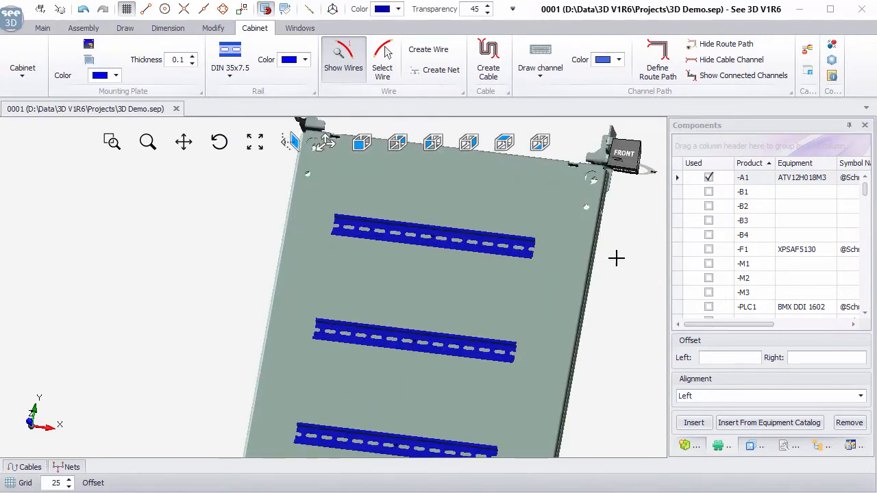
drag(711, 251, 357, 242)
mouse_move(372, 233)
middle_down()
mouse_move(411, 231)
mouse_move(361, 238)
middle_up()
scroll(353, 233, up, 5)
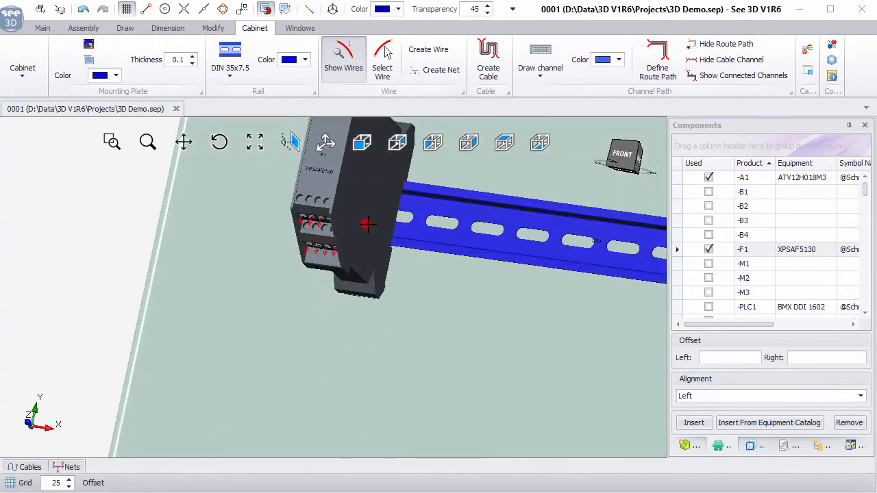
Insert -Q1 (VCF4) beside -F1 on the uppermost rail, followed by -Q2 (GV2ME02) alone without its entire assembly
click(368, 224)
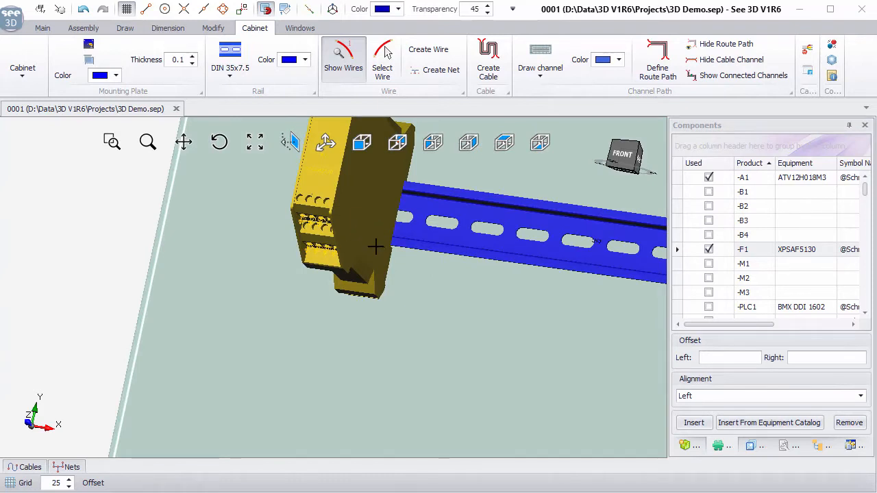
scroll(414, 235, down, 5)
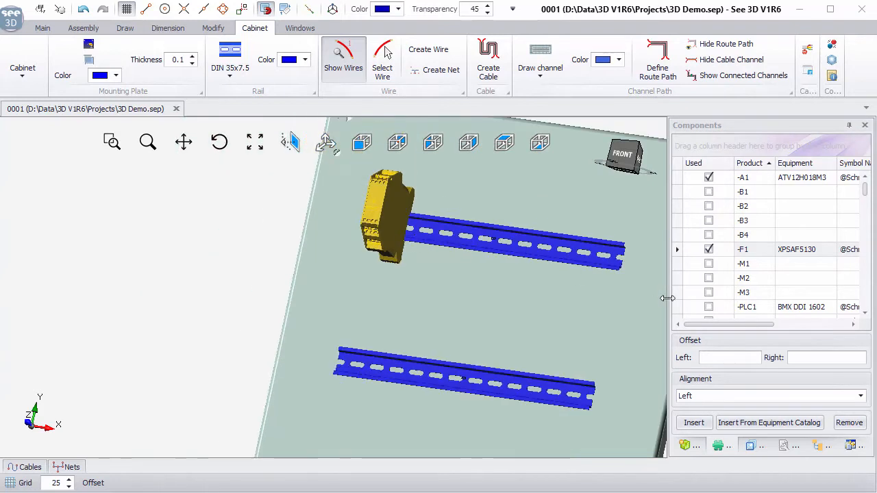
scroll(716, 296, down, 1)
scroll(716, 296, down, 2)
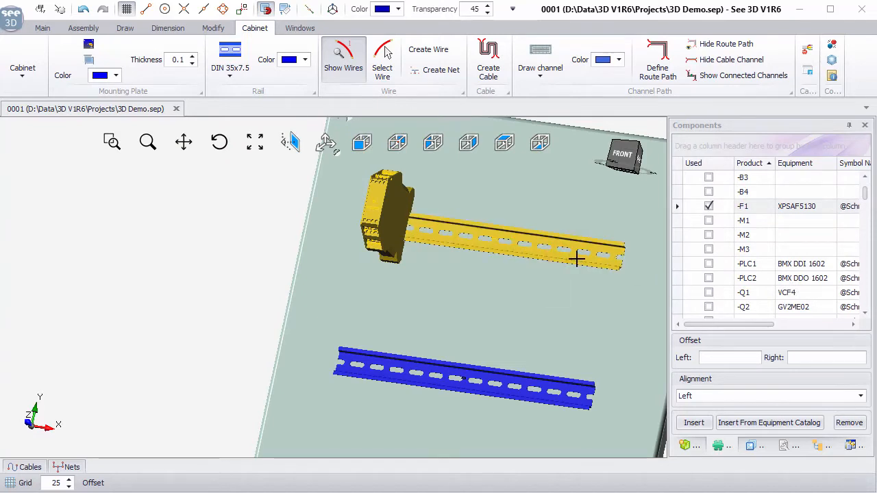
click(709, 295)
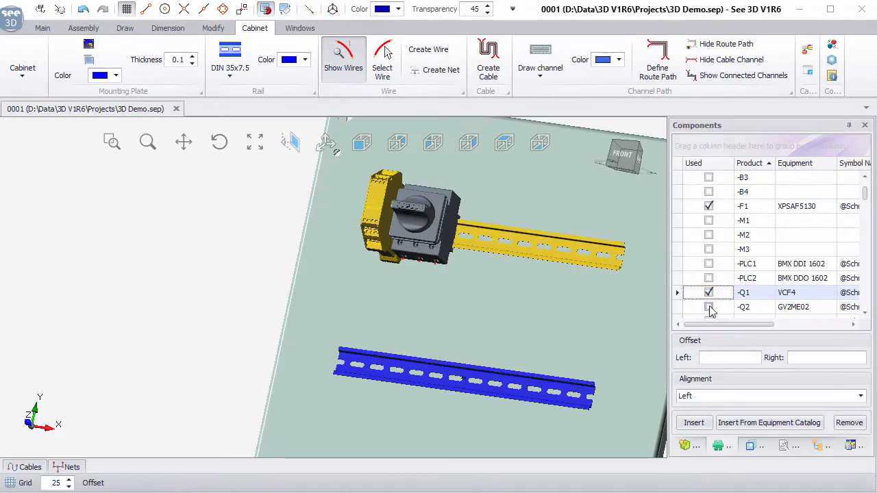
click(709, 307)
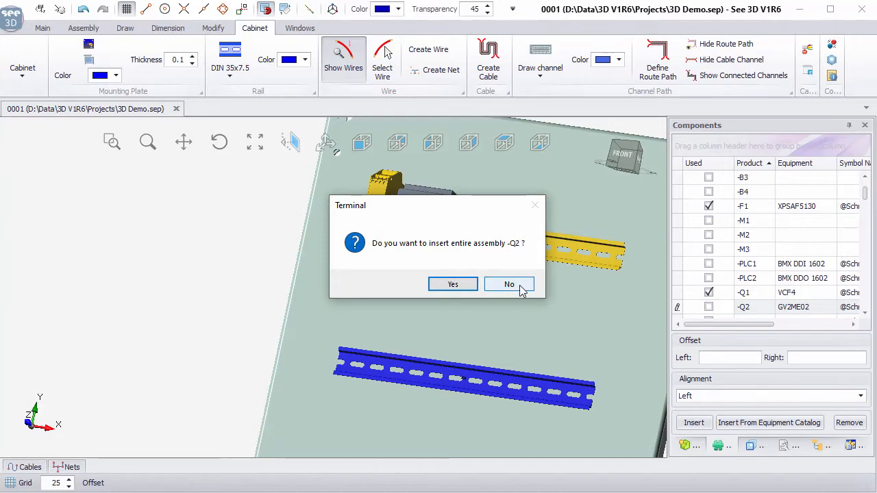
click(519, 290)
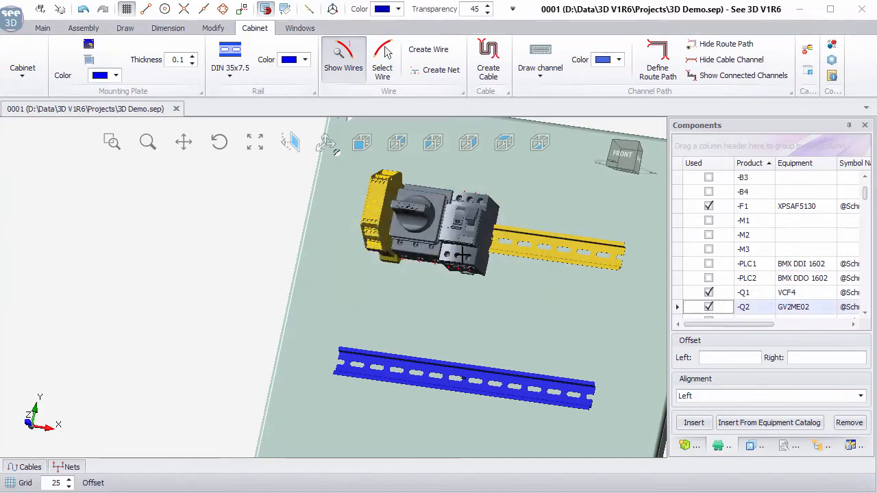
Mount the auxiliary contact GVAE11 of -Q2 on the front of the placed GV2ME02 breaker and accept its position
click(466, 259)
scroll(654, 305, down, 2)
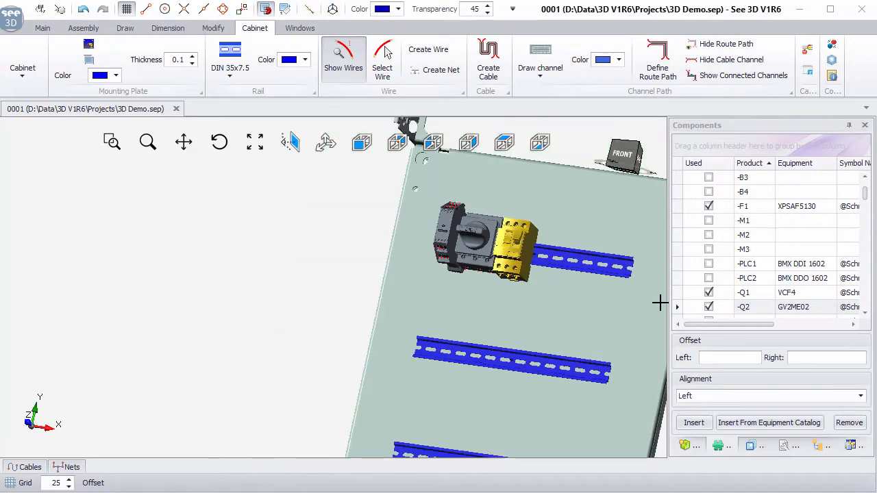
scroll(731, 310, down, 1)
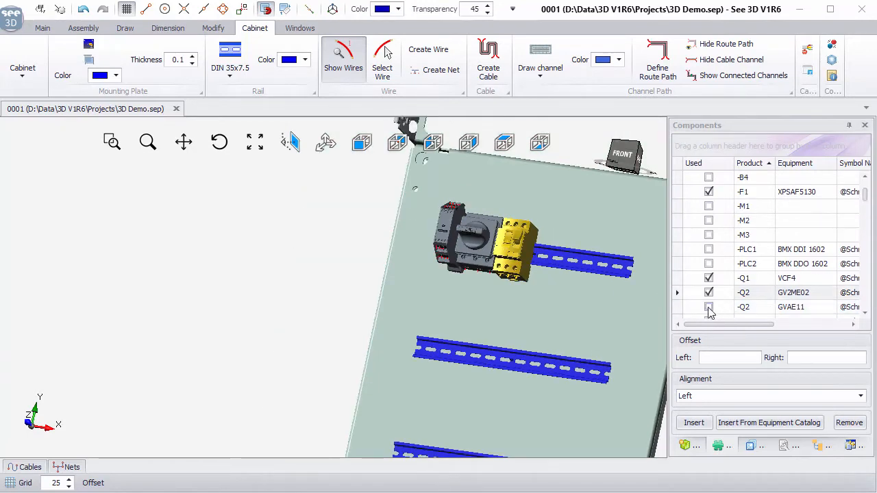
click(709, 308)
scroll(545, 260, up, 3)
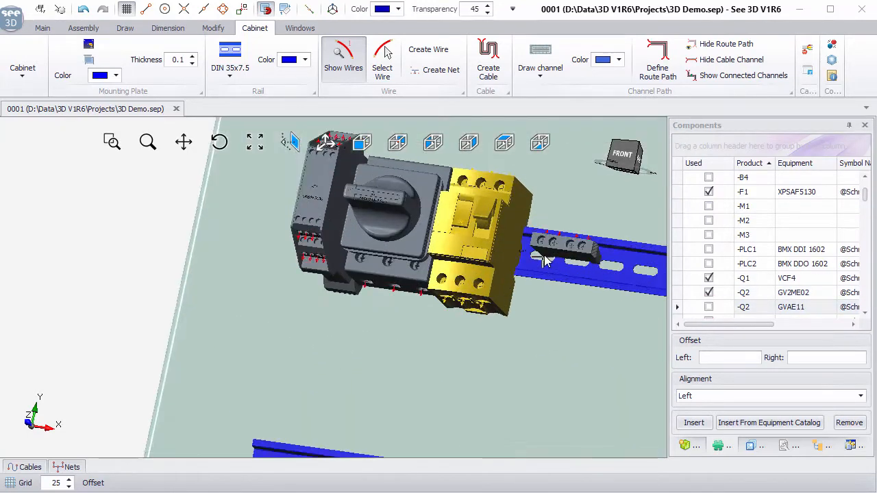
click(544, 261)
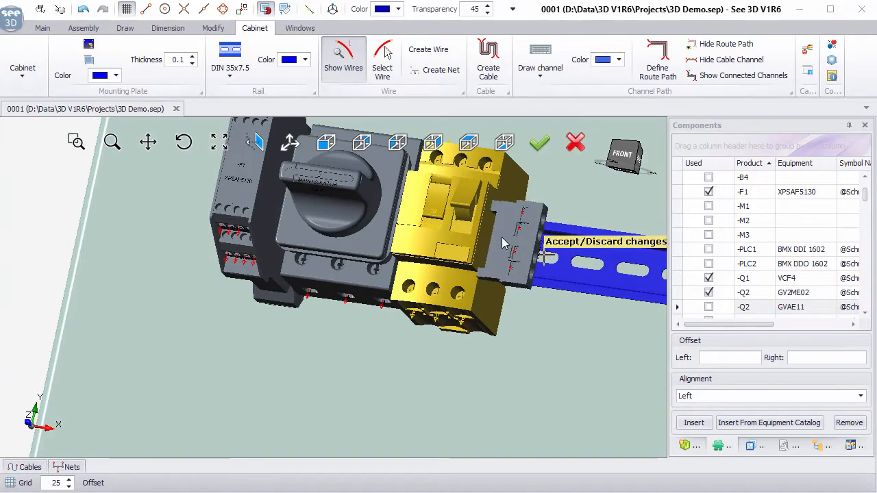
key(space)
key(space)
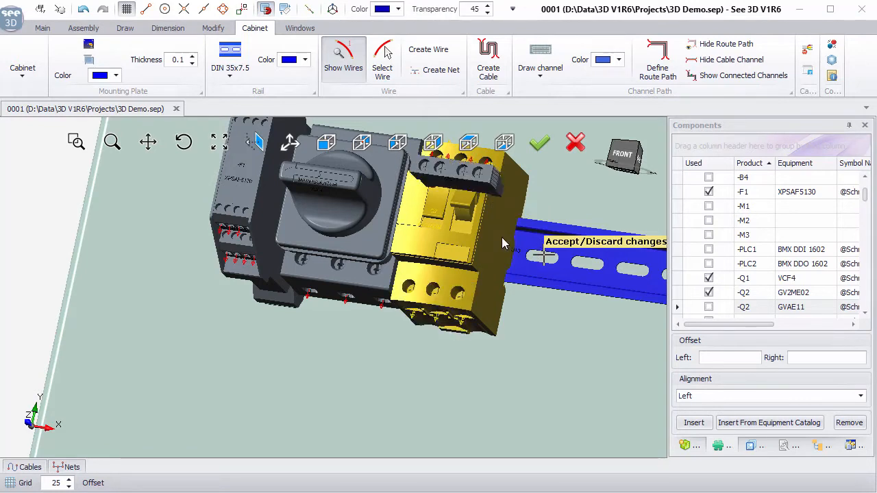
click(540, 142)
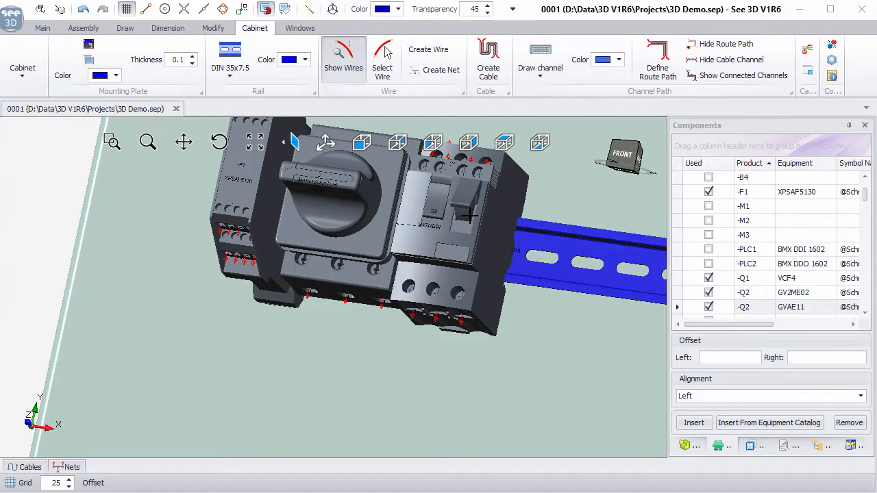
Insert -Q3 (GV2ME02) directly beside -Q2 on the uppermost DIN rail
scroll(744, 293, down, 2)
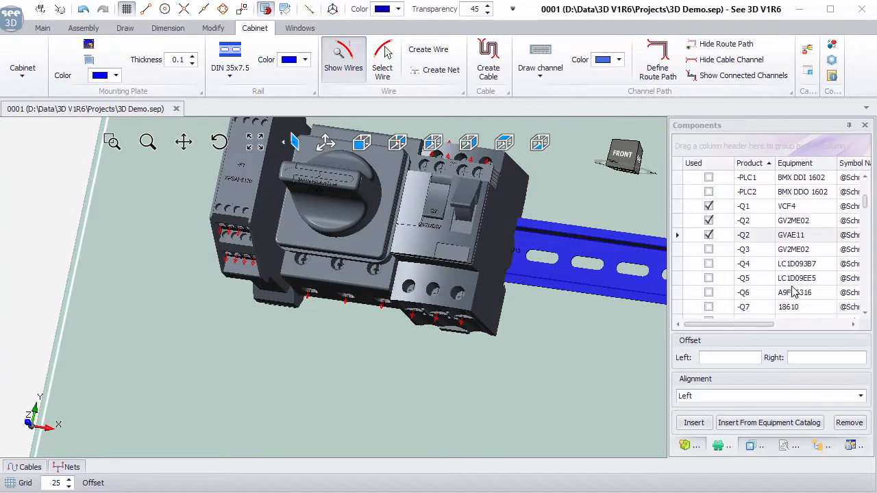
click(712, 241)
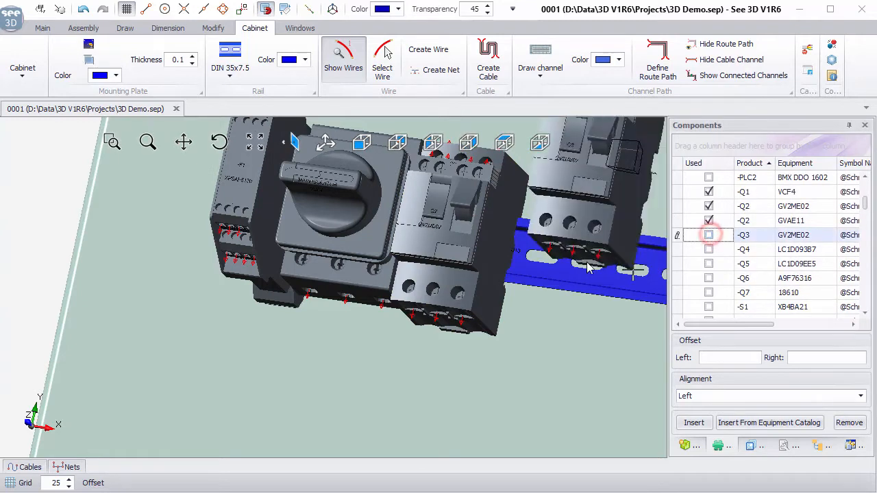
click(530, 331)
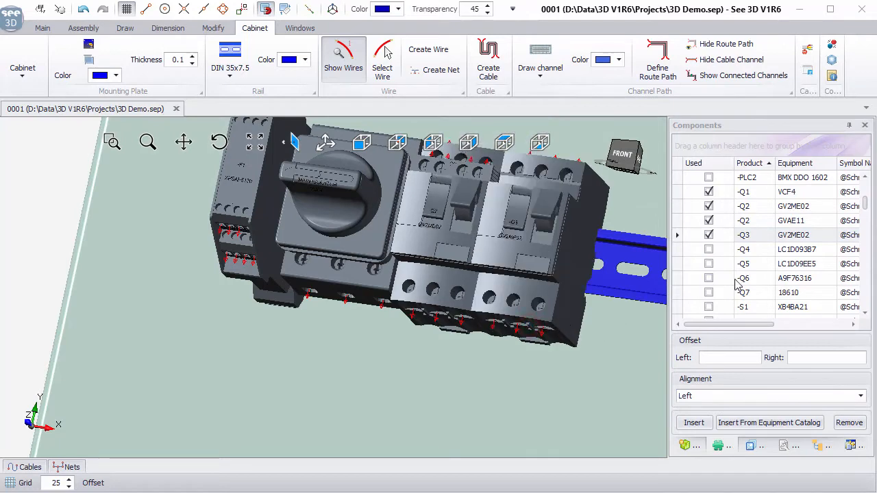
Insert -Q4 (LC1D093B7), -Q5 (LC1D09EE5) and -Q6 (A9F76316) together, the contactors beside -Q3 and -Q6 on the second rail
scroll(736, 284, down, 2)
scroll(579, 278, down, 3)
middle_drag(603, 282, 423, 256)
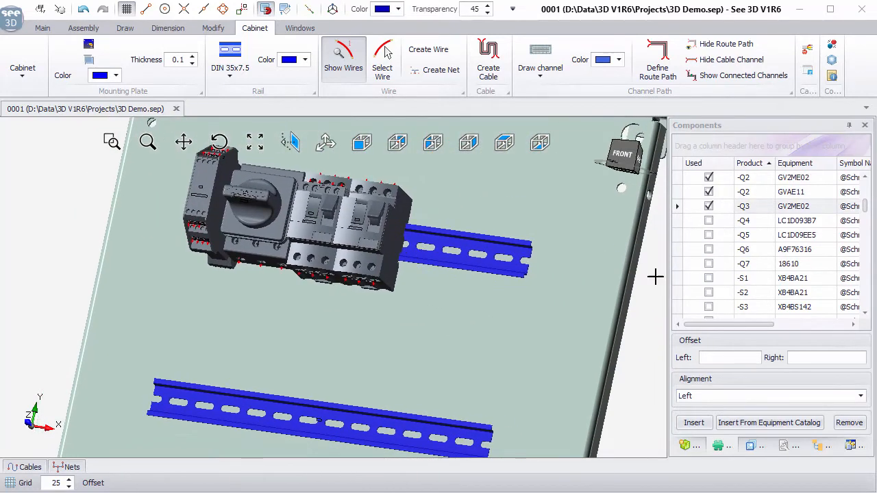
click(784, 221)
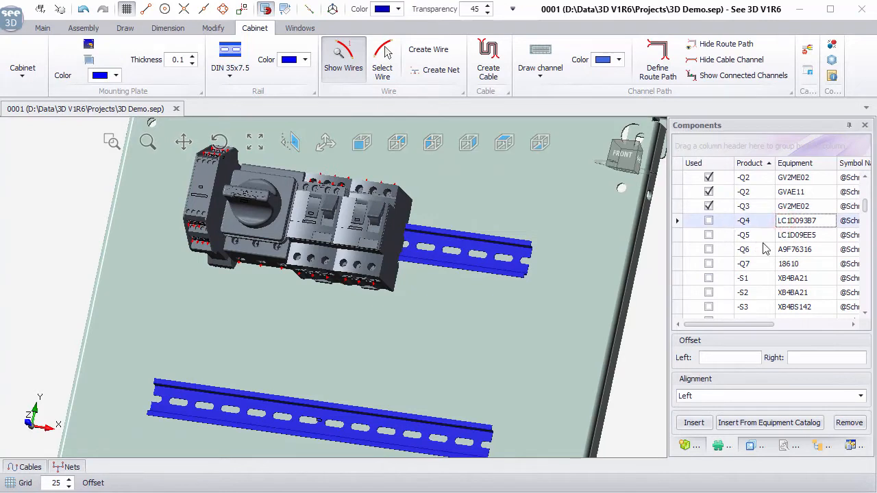
ctrl+click(782, 250)
ctrl+click(785, 235)
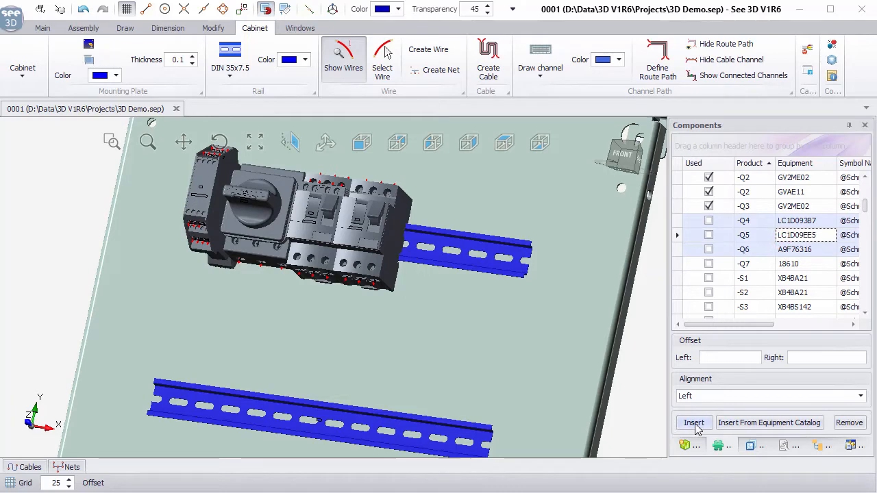
click(502, 262)
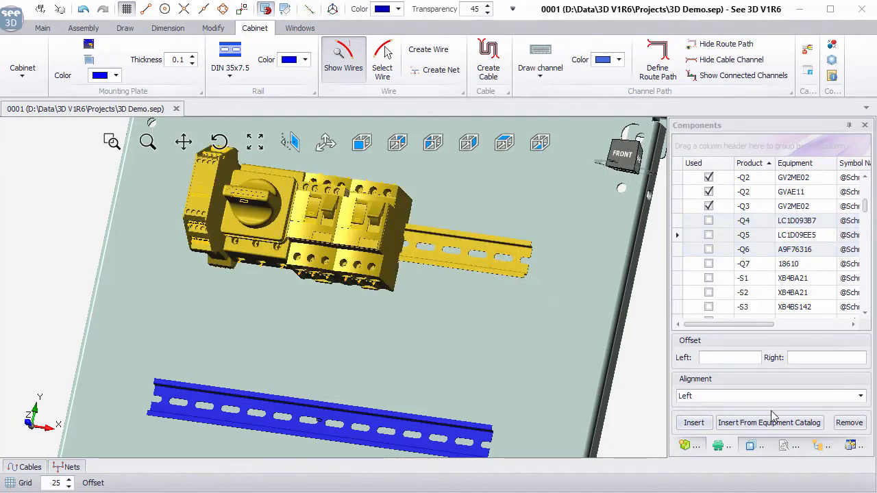
click(692, 422)
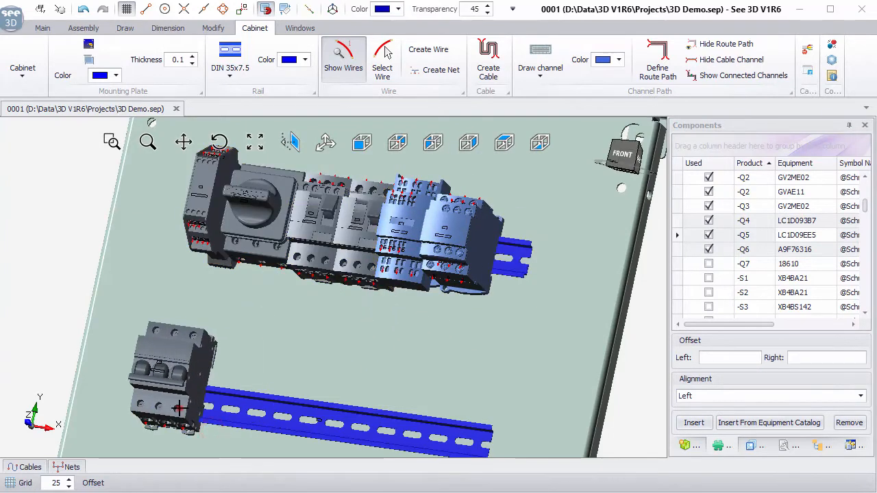
click(235, 458)
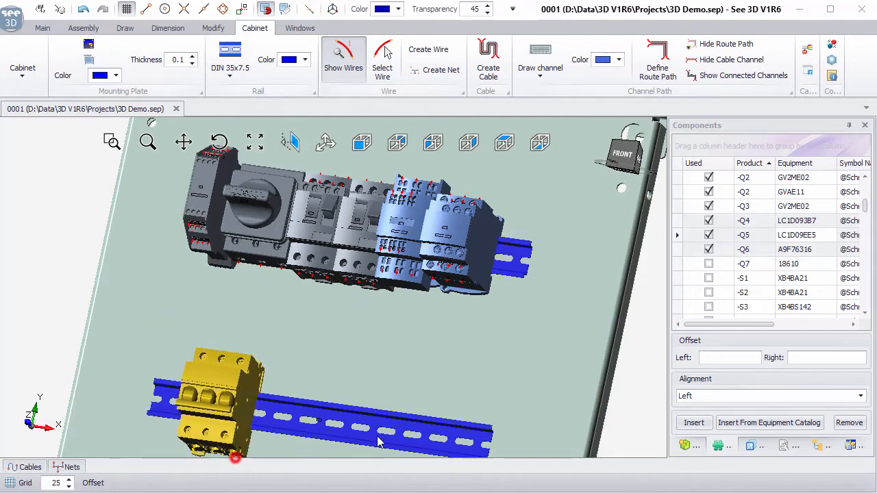
Add -Q7 (18610) after -Q5 on the uppermost rail and organize that rail's components to the left
double_click(712, 265)
click(514, 311)
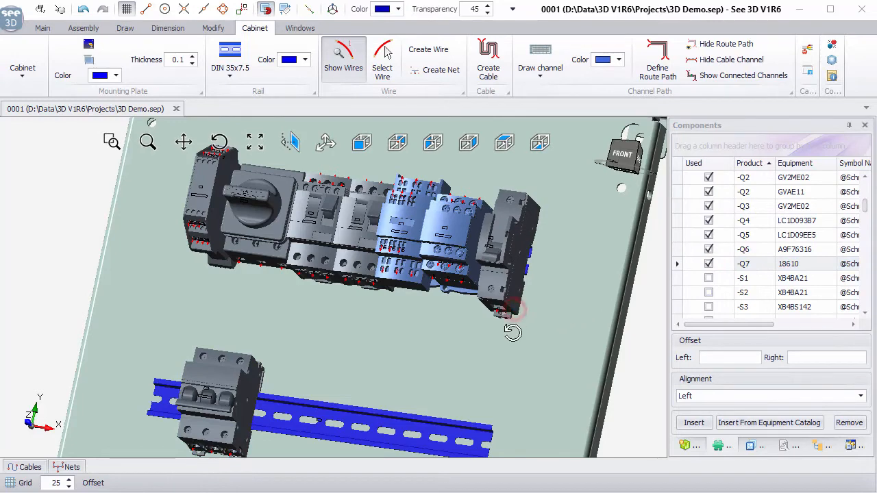
middle_drag(512, 332, 540, 330)
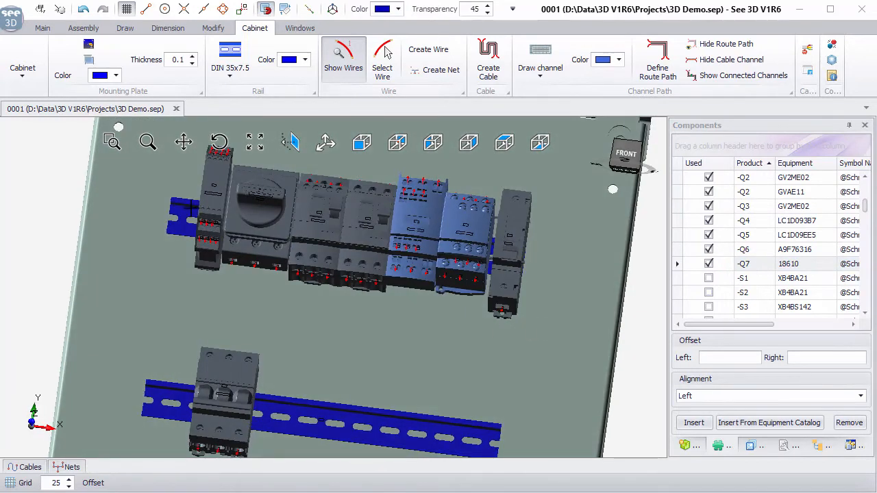
click(192, 208)
right_click(192, 208)
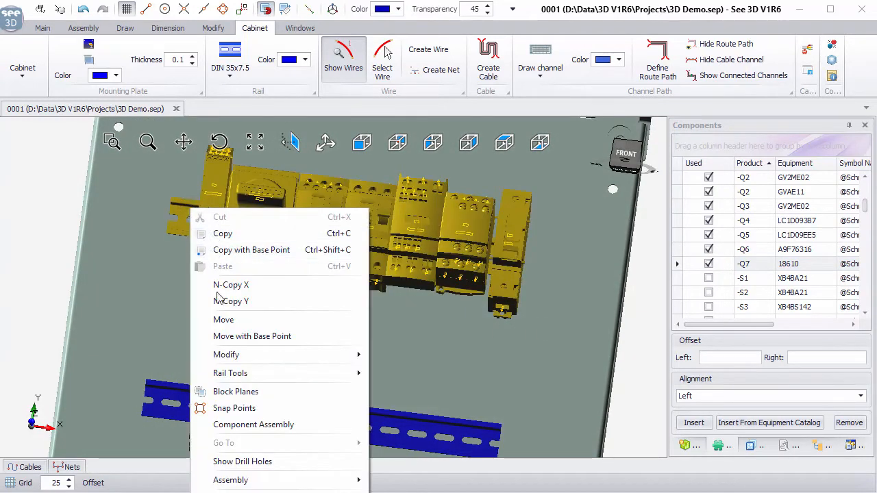
mouse_move(219, 375)
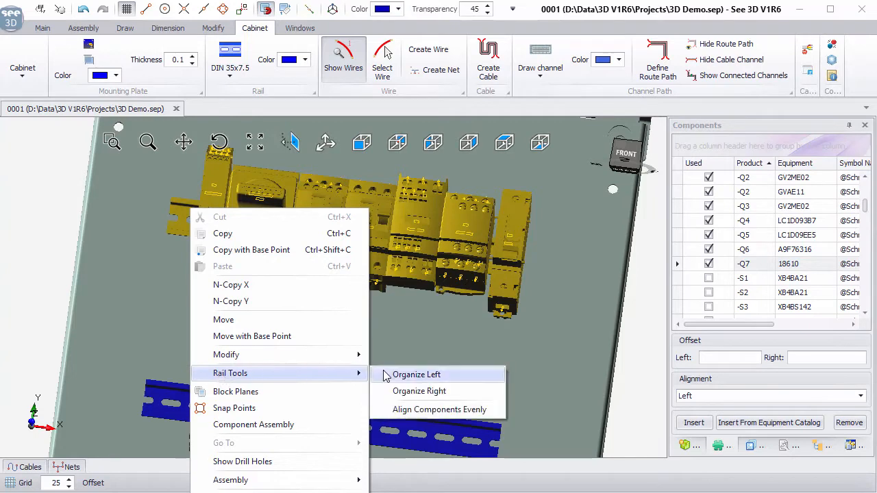
click(419, 378)
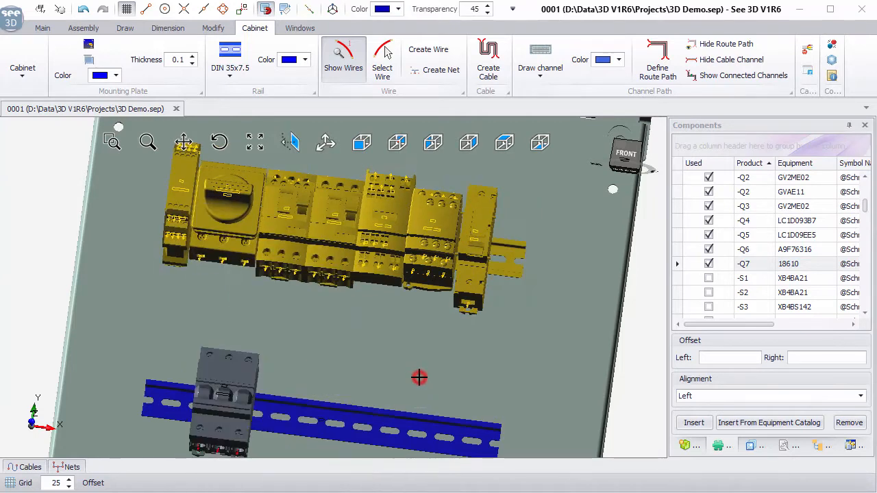
click(335, 419)
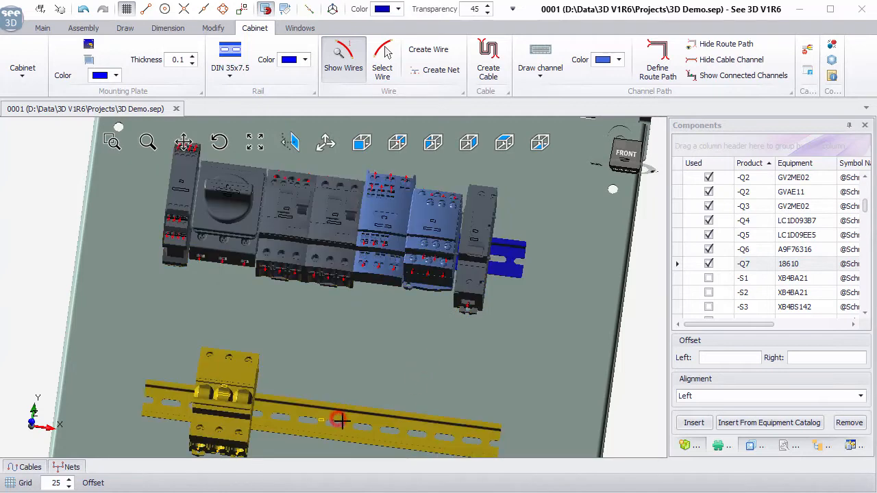
scroll(374, 387, down, 5)
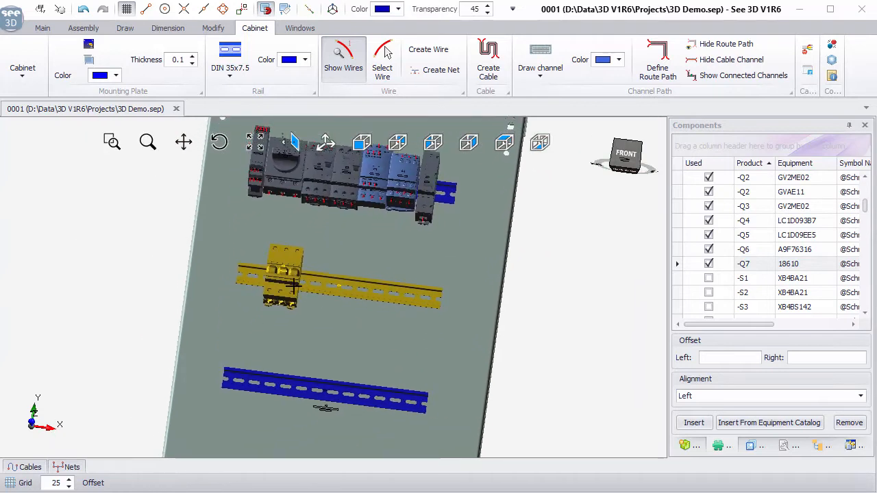
scroll(295, 286, up, 5)
middle_drag(348, 301, 323, 297)
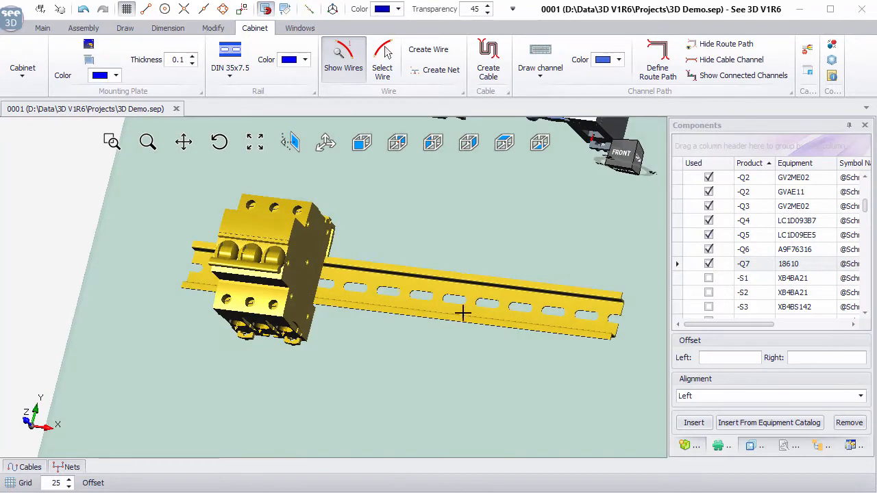
Insert -U1 (ABL1REM24042) on the mounting plate to the right of -A1, rotated about Z so it stands upright
scroll(739, 282, down, 4)
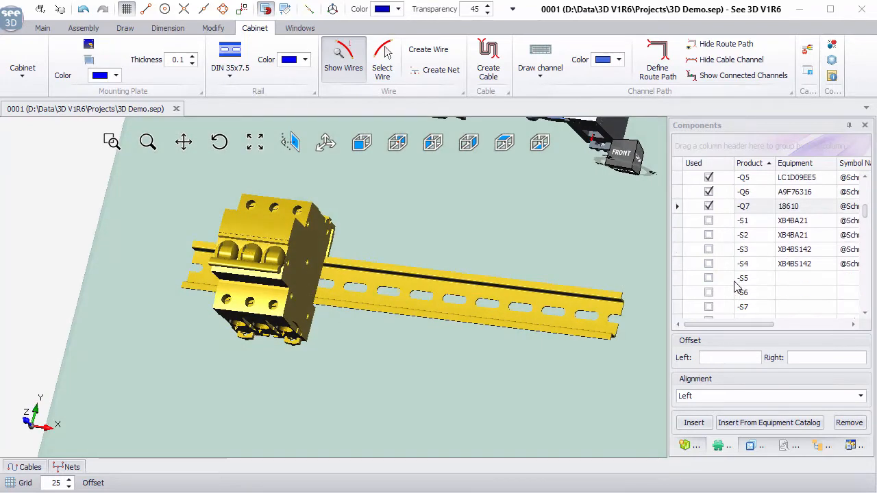
scroll(736, 281, down, 1)
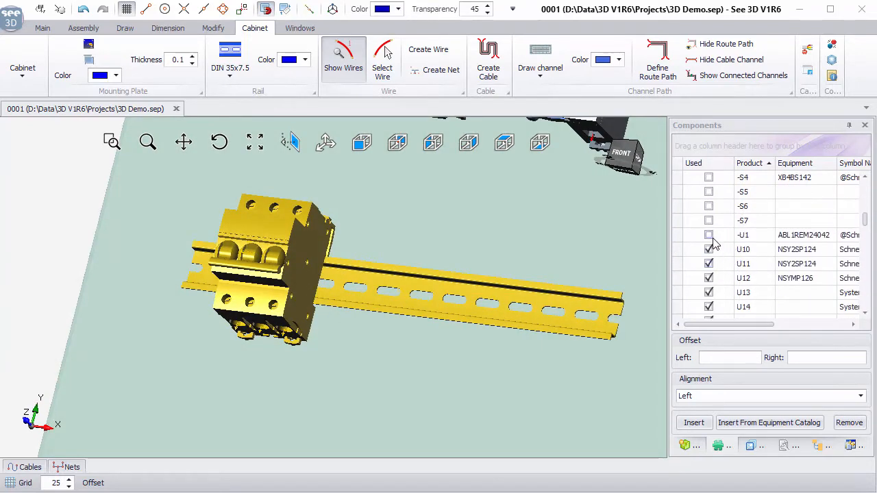
click(579, 211)
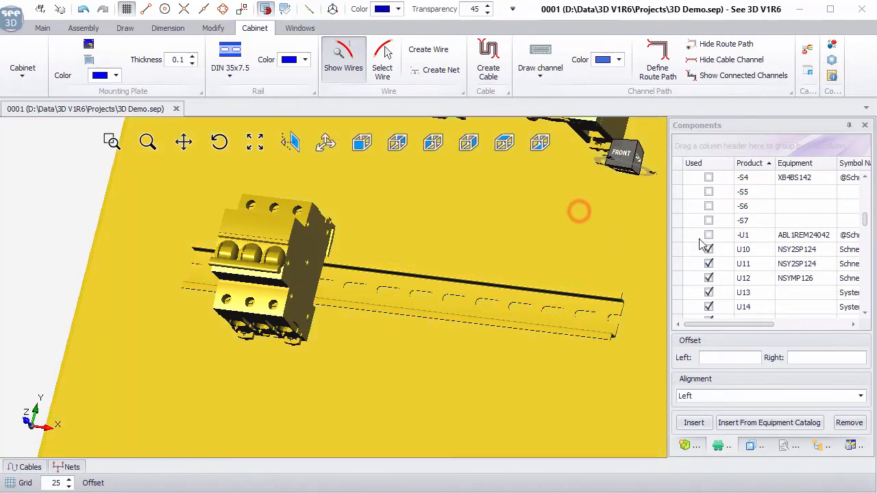
click(707, 234)
scroll(472, 374, down, 7)
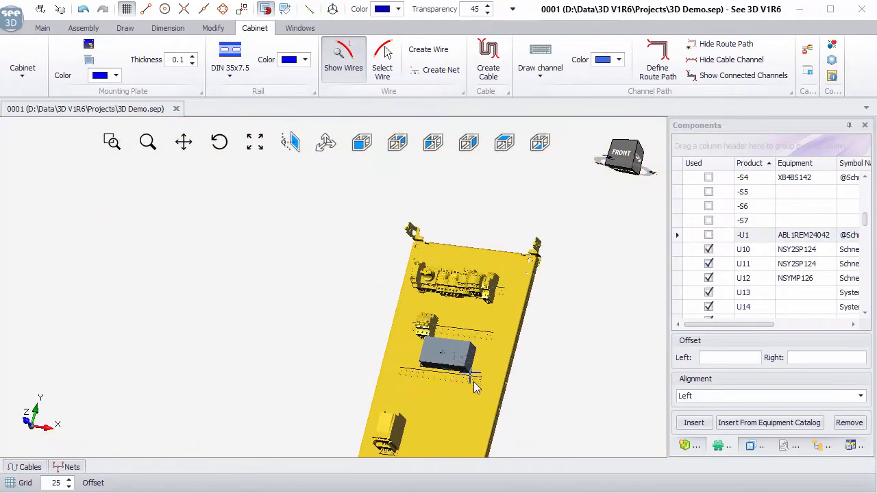
middle_drag(474, 383, 492, 268)
scroll(483, 336, up, 5)
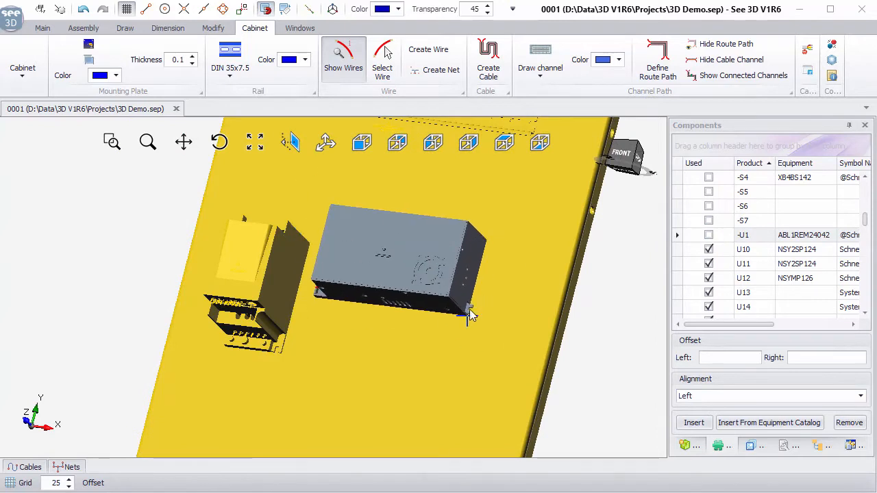
key(z)
key(z)
key(z)
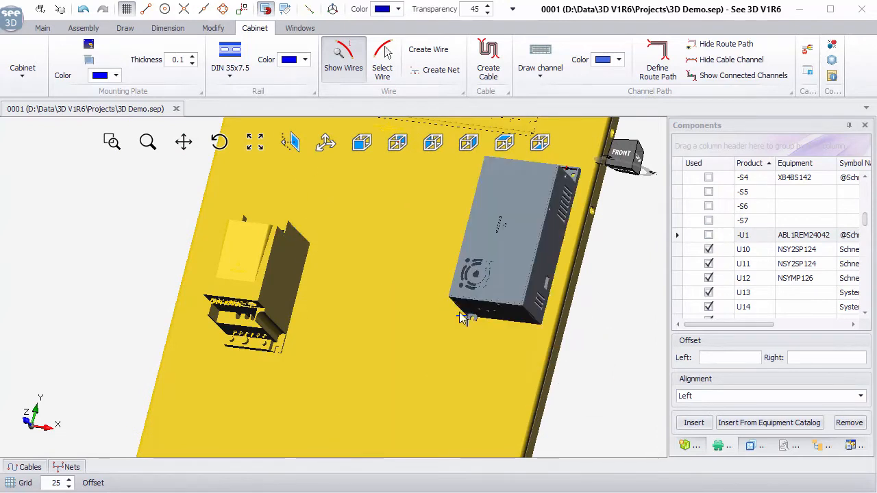
click(358, 389)
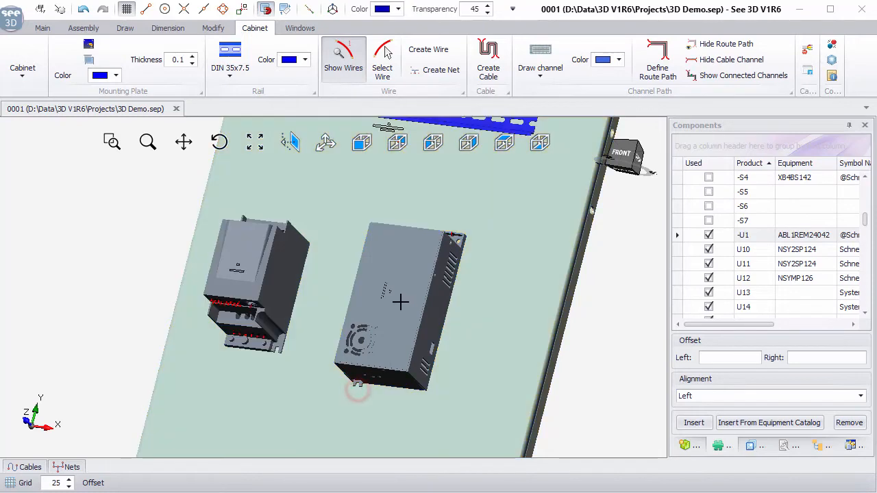
Insert the entire -X1 terminal assembly (test_terminal) at the left end of the lowest DIN rail
middle_drag(400, 301, 430, 326)
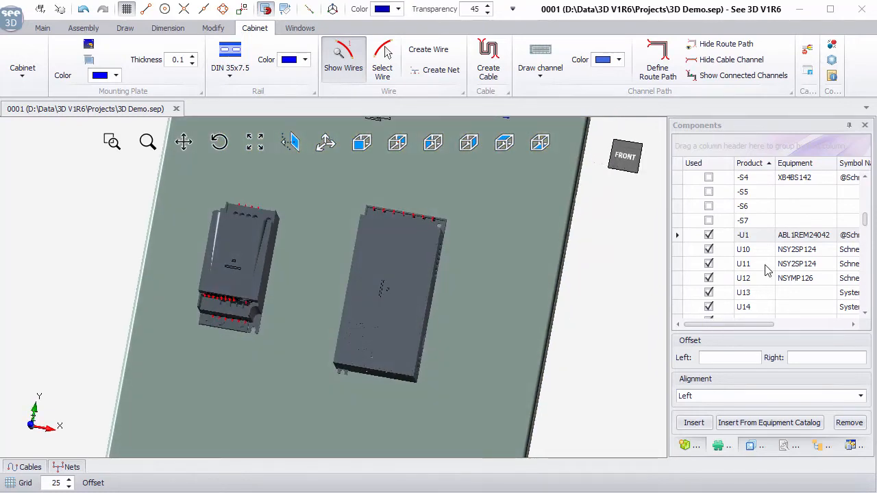
scroll(766, 274, down, 5)
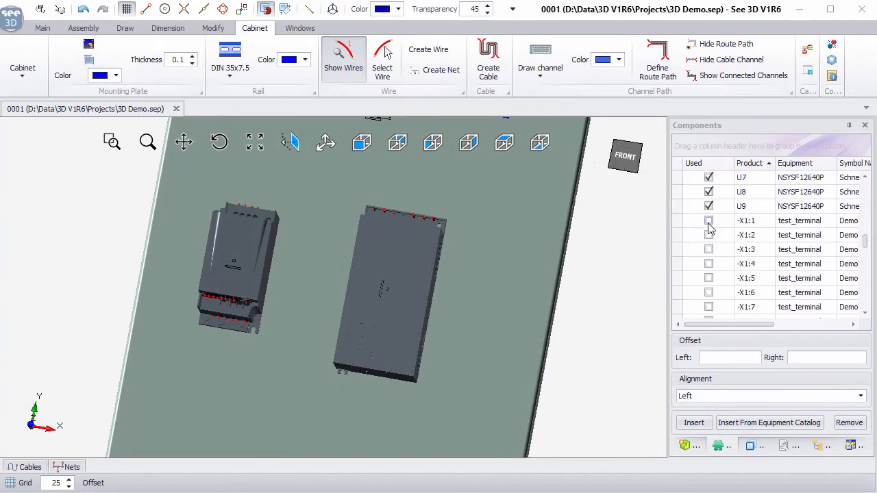
middle_drag(417, 189, 337, 347)
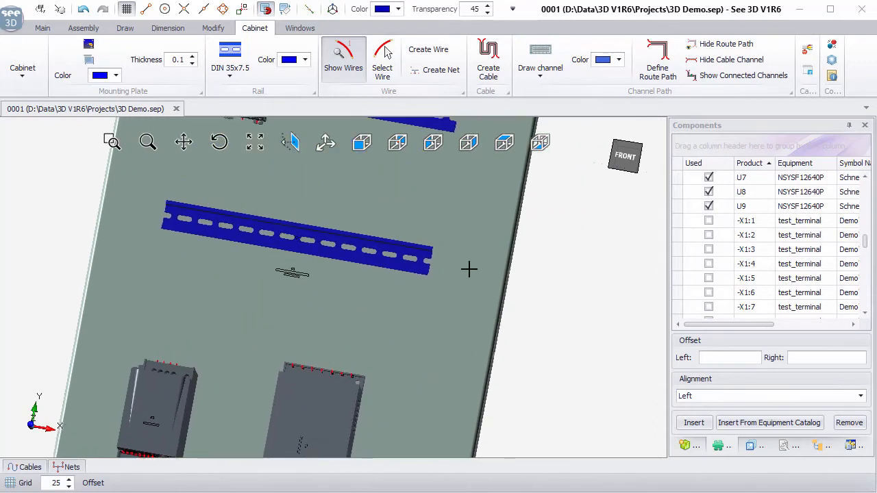
middle_drag(468, 268, 480, 322)
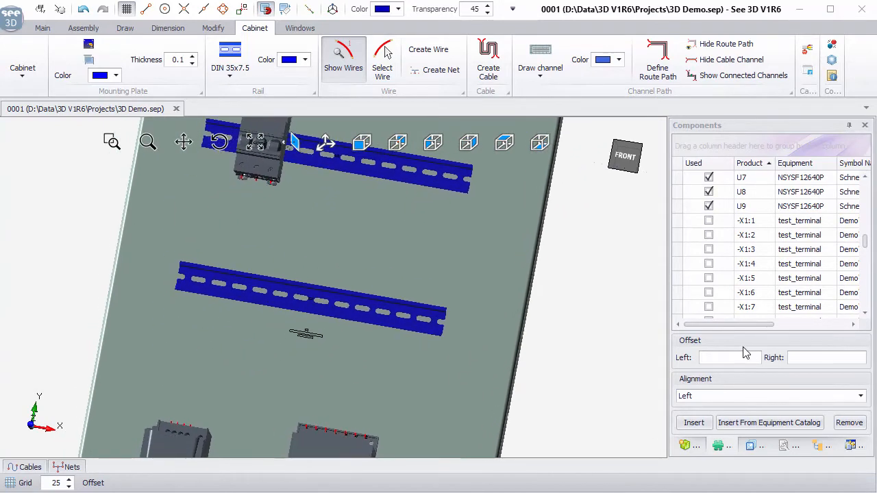
click(709, 220)
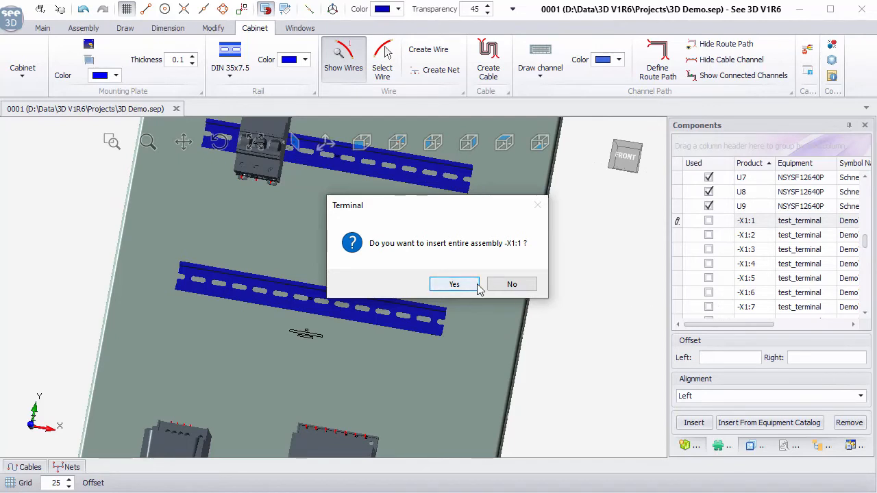
click(452, 285)
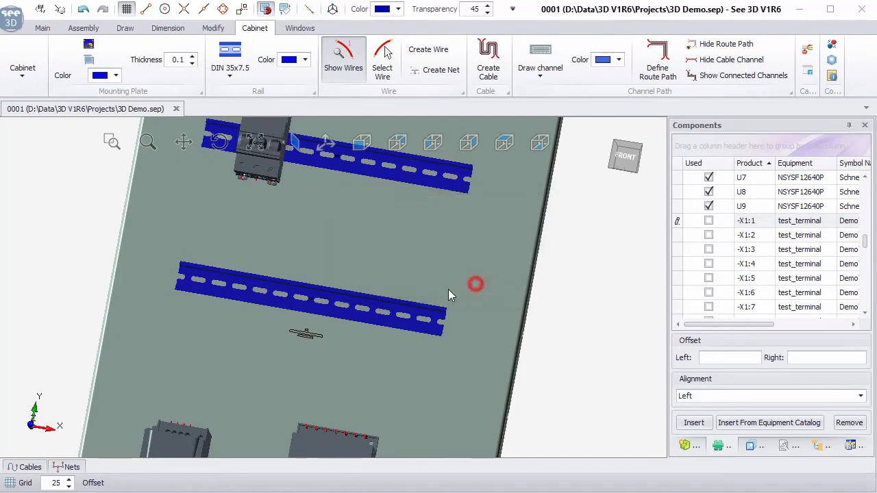
click(187, 296)
Insert the entire -X2 terminal assembly directly to the right of -X1 on the lowest DIN rail
scroll(706, 292, down, 2)
scroll(708, 288, down, 2)
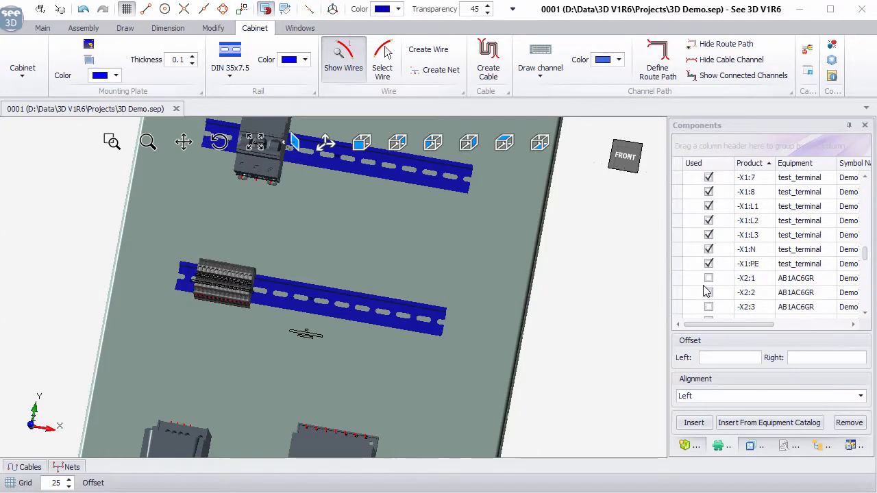
click(710, 266)
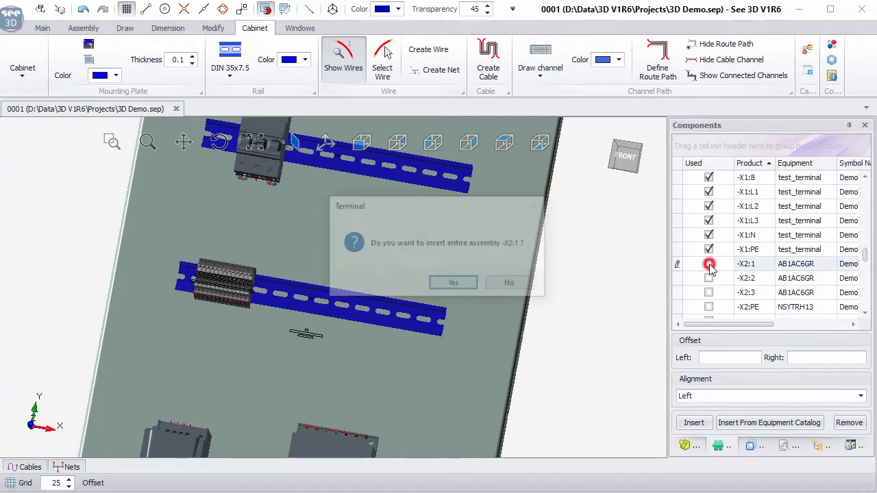
click(464, 293)
click(264, 308)
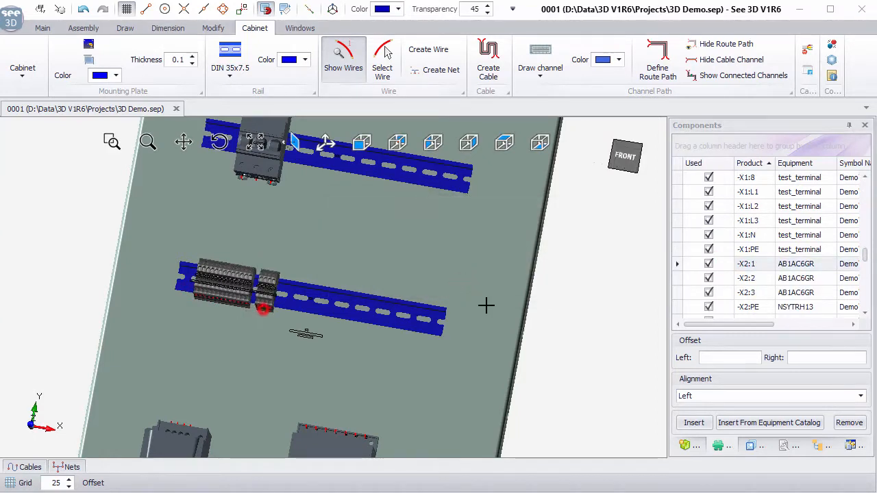
Insert terminal -X3:1 (AB1AC6GR) beside -X2 and the entire -X4 assembly to its right on the lowest DIN rail
scroll(699, 284, down, 2)
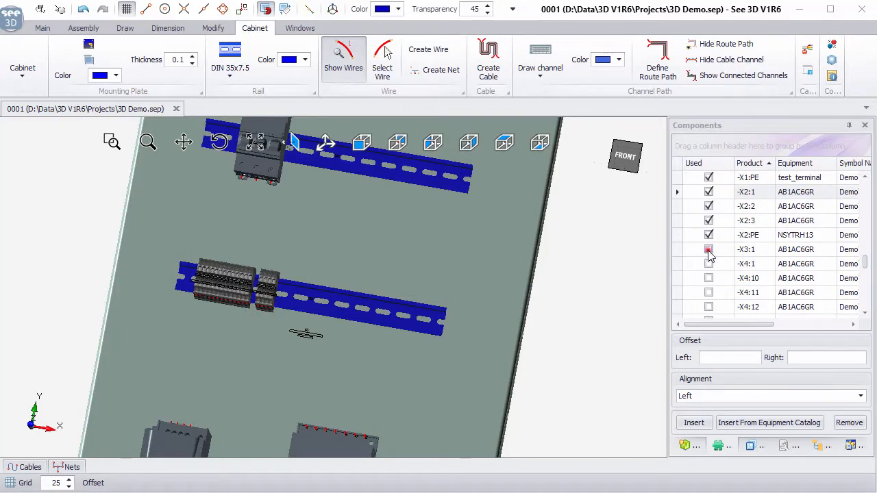
click(709, 252)
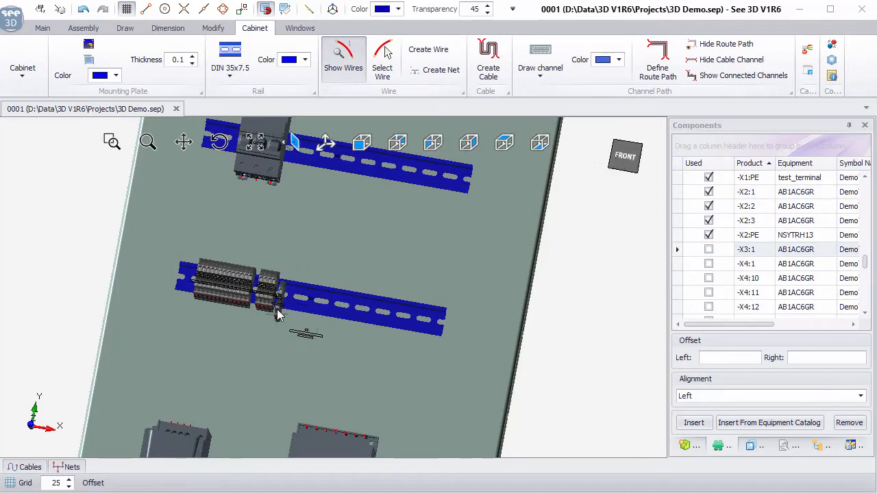
click(279, 309)
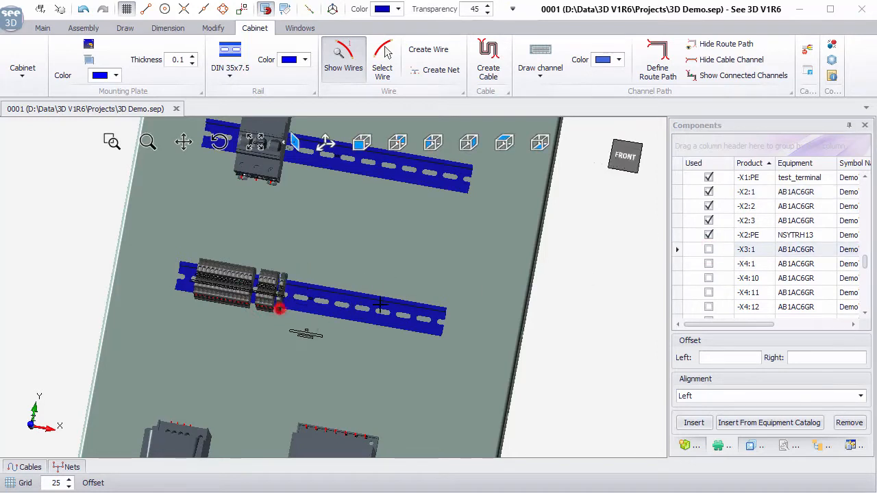
click(710, 268)
click(446, 288)
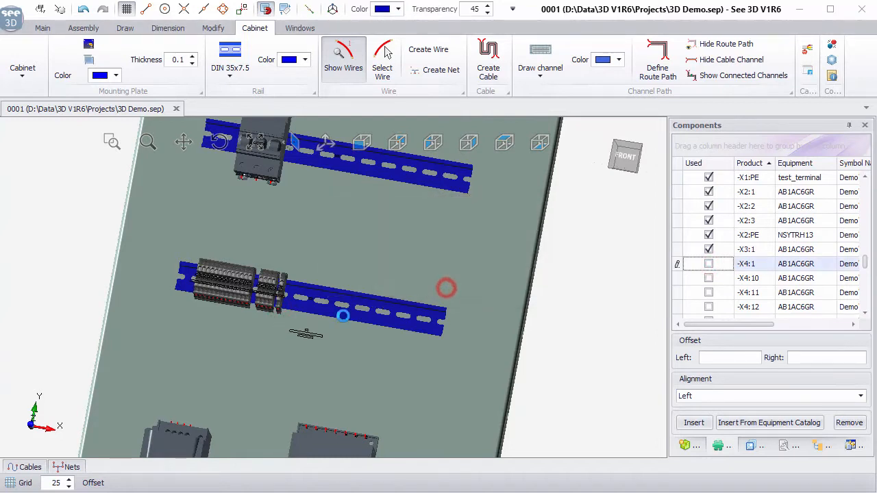
click(304, 315)
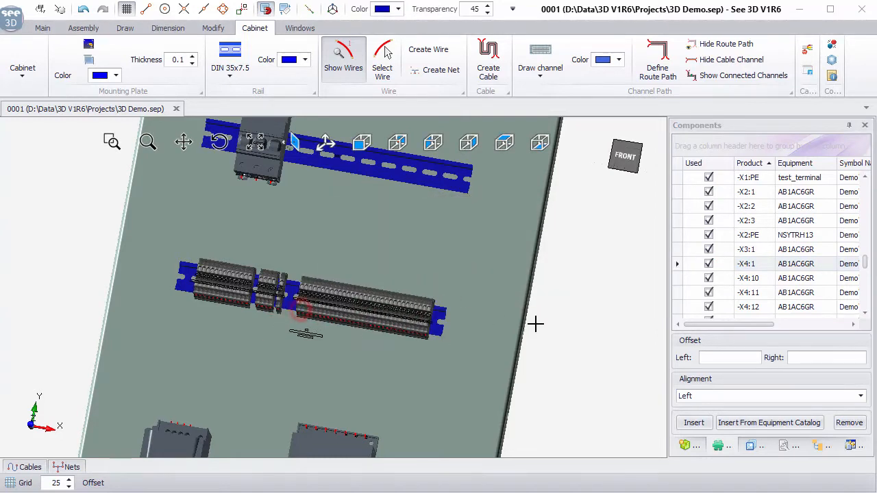
Check the component list for parts not yet inserted and display the loading options for -S1 (XB4BA21)
scroll(727, 302, down, 6)
scroll(748, 296, down, 4)
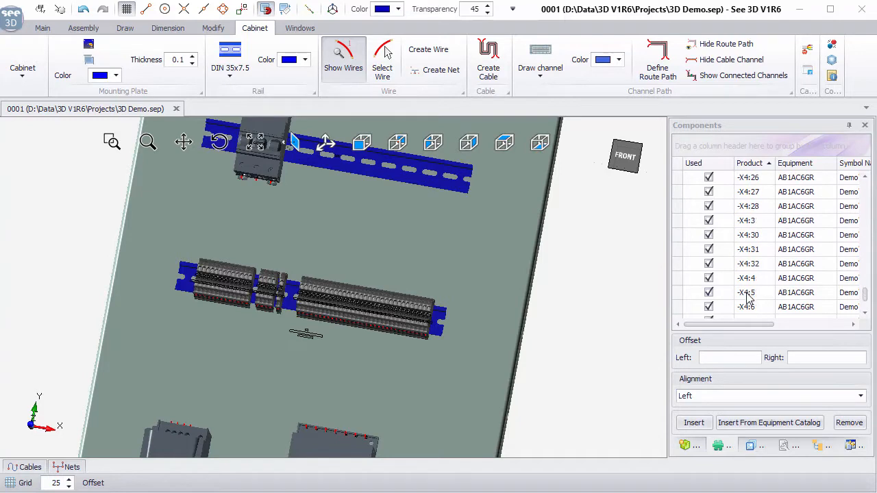
drag(866, 306, 865, 210)
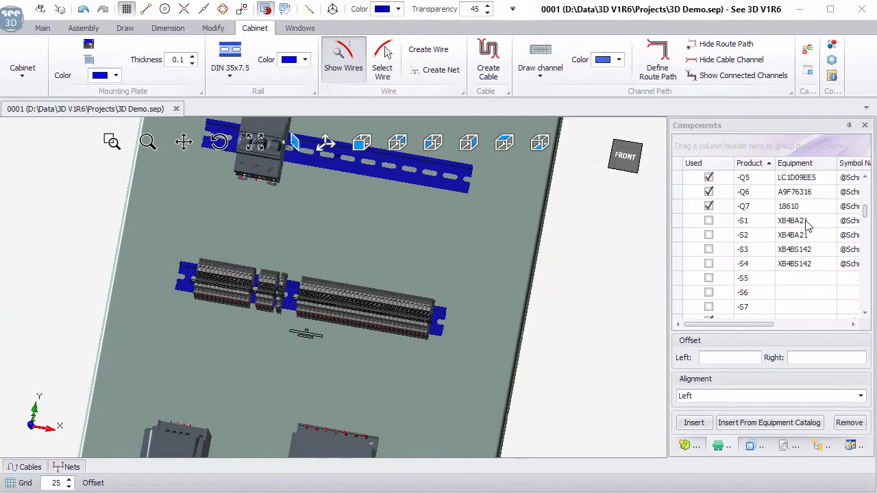
scroll(281, 357, down, 3)
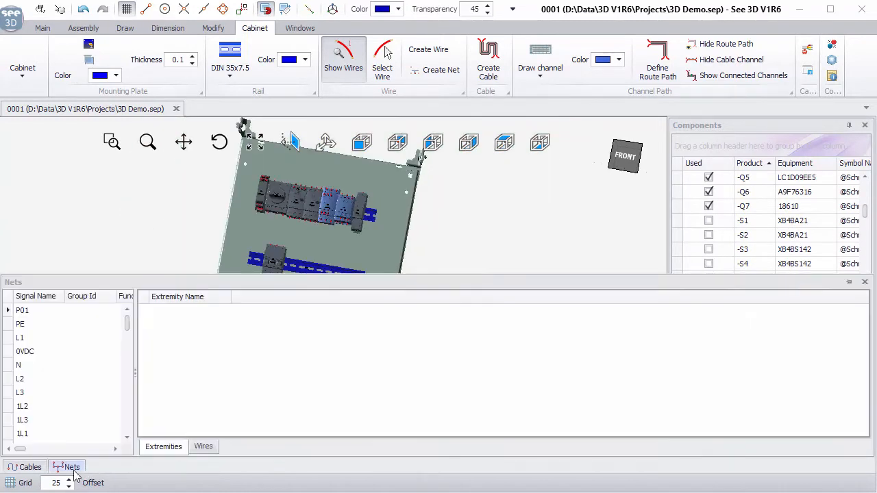
right_click(758, 223)
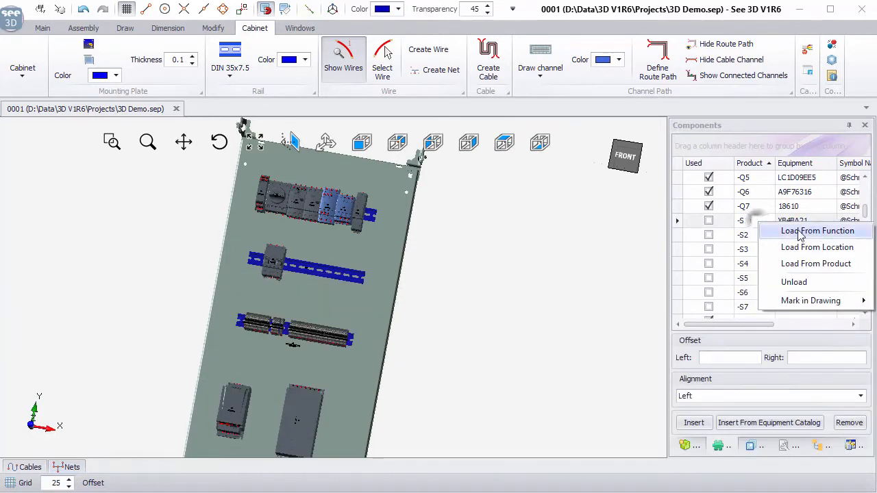
Examine the project's nets, viewing the extremities of 0VDC and both the extremities and wires of L1
click(76, 468)
drag(135, 366, 316, 361)
click(25, 338)
click(26, 350)
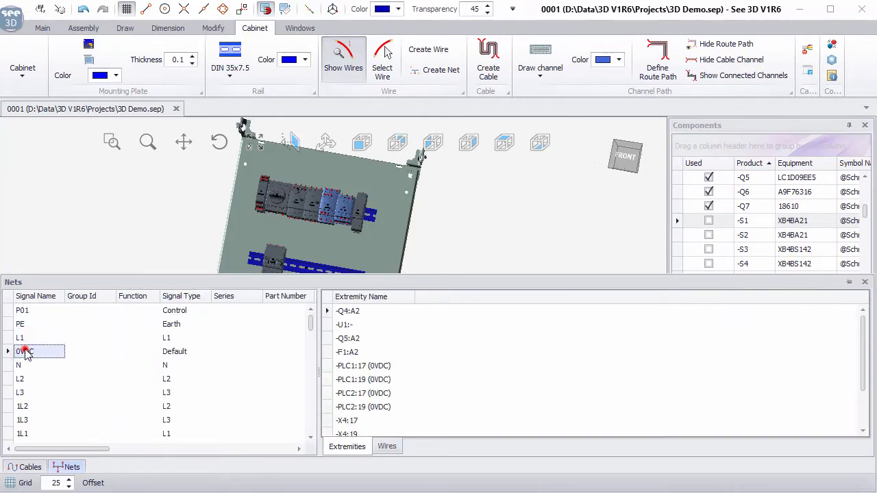
click(26, 339)
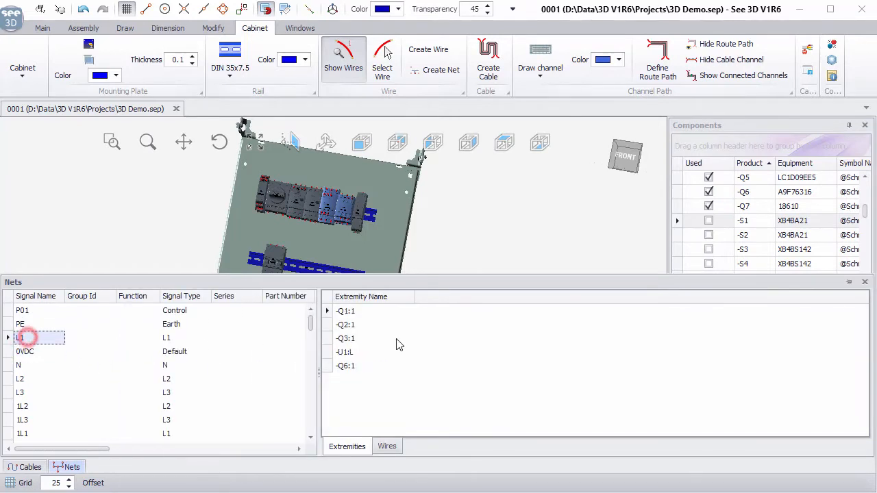
click(353, 311)
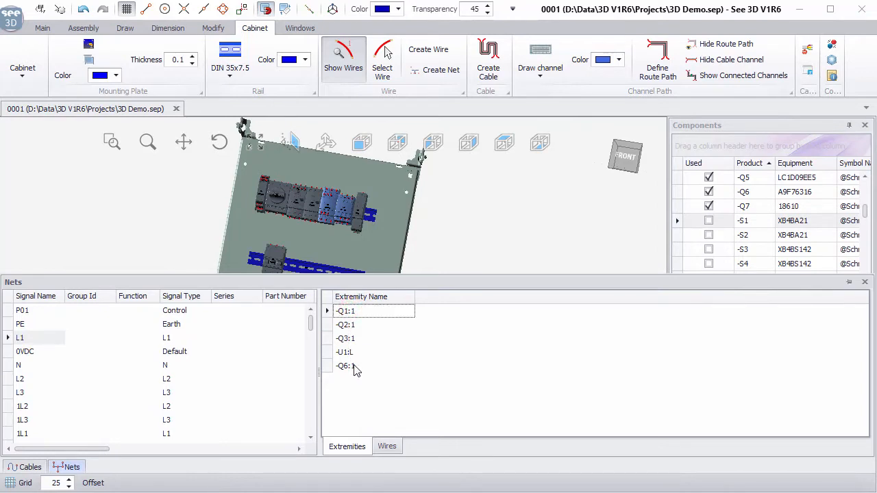
click(388, 446)
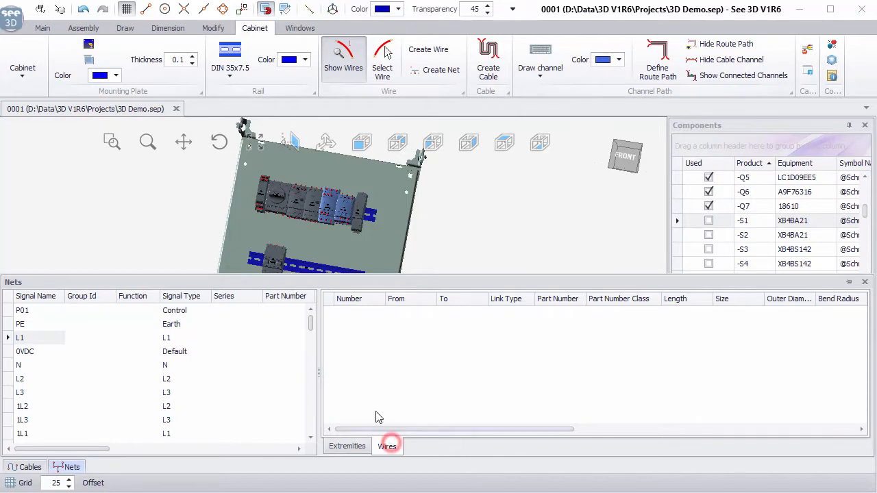
click(347, 447)
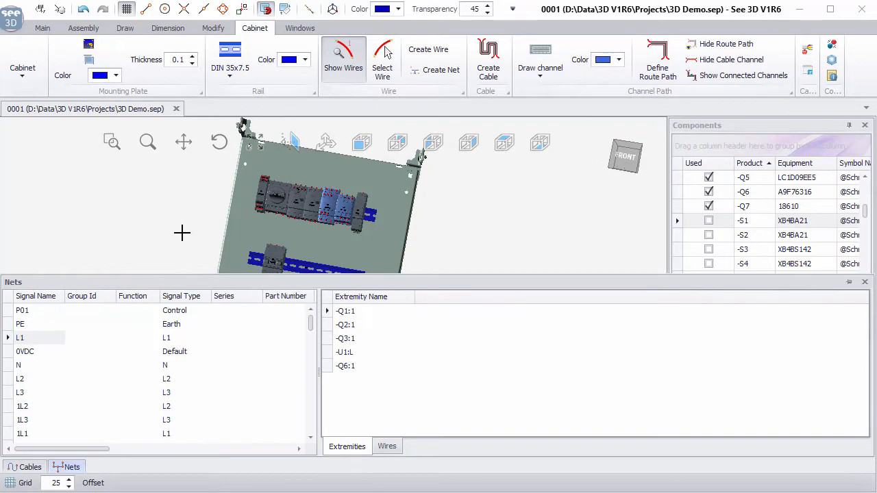
Route all nets between the cabinet components and inspect the resulting wires on the mounting plate
drag(90, 275, 86, 351)
right_click(76, 401)
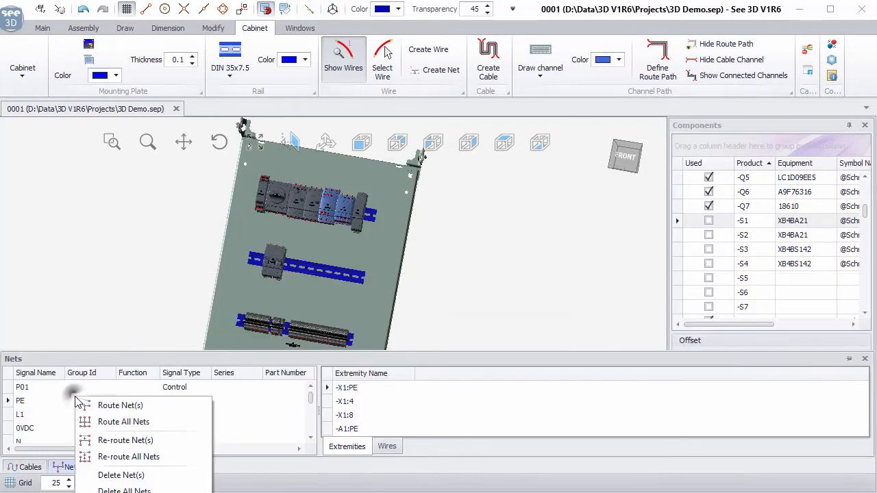
click(127, 423)
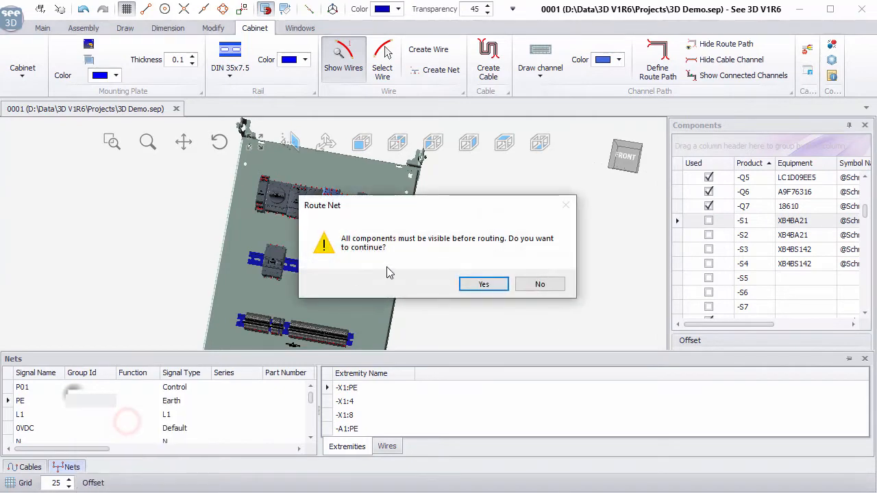
click(484, 284)
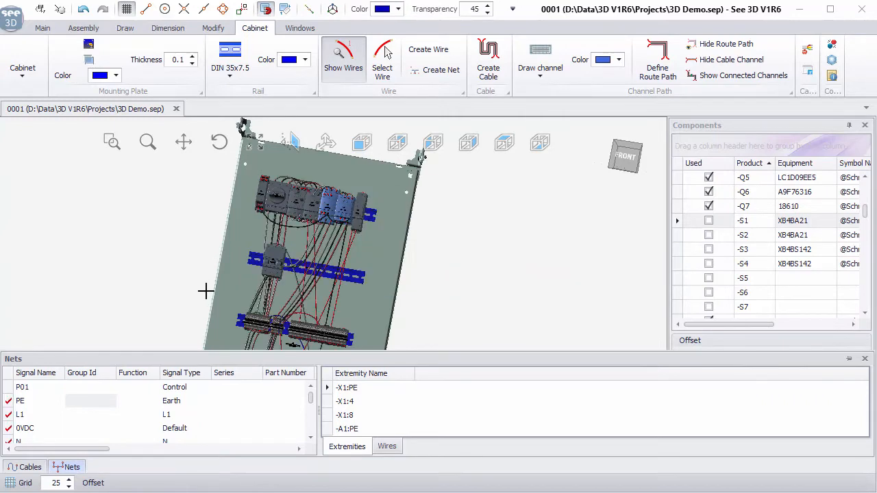
middle_drag(286, 307, 347, 267)
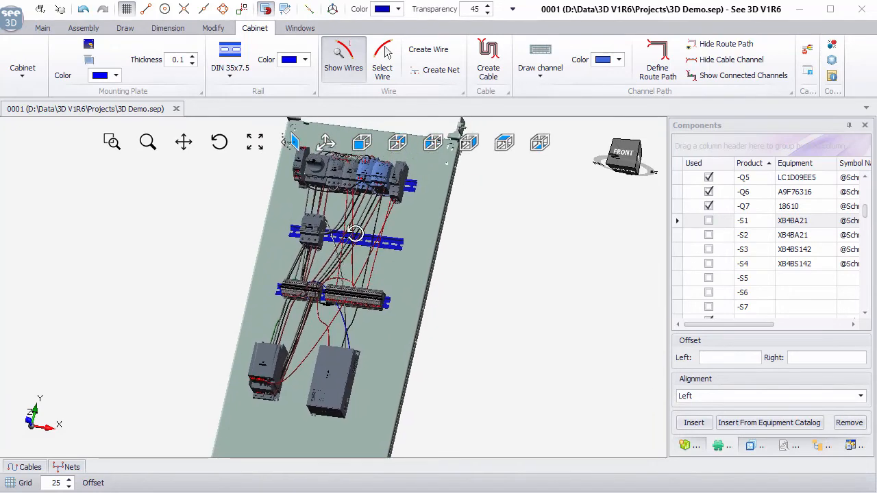
middle_drag(355, 234, 347, 280)
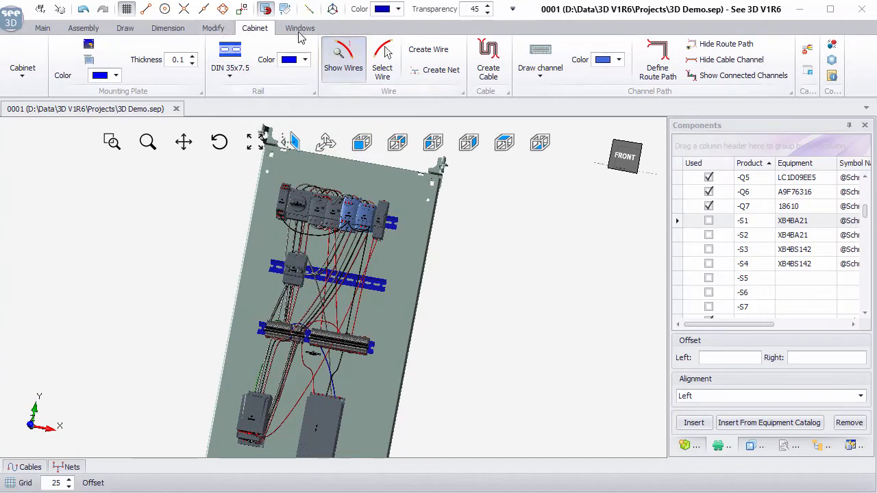
Draw a horizontal 25x50 wiring channel 325 long above the top row of components, working from the front view
click(540, 72)
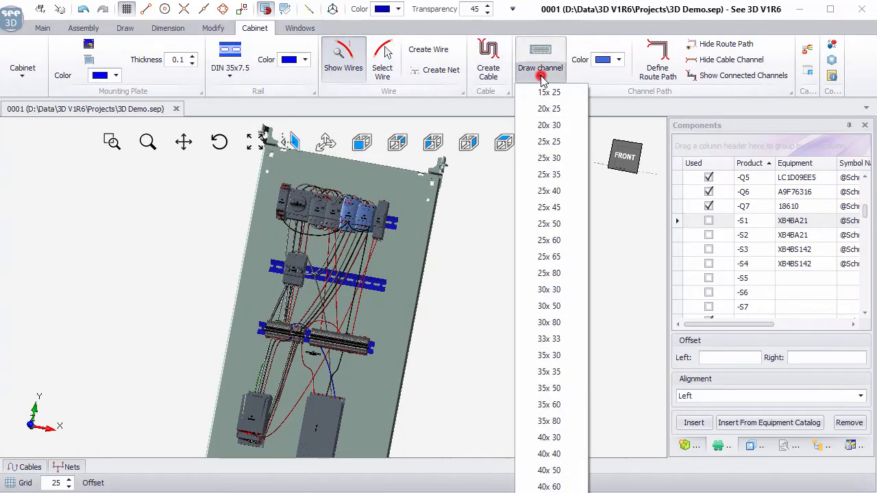
click(549, 223)
click(362, 142)
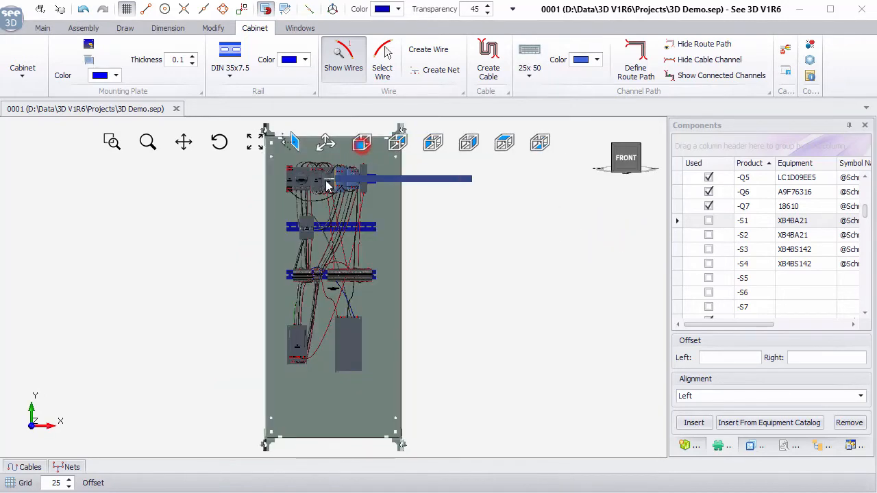
scroll(288, 164, up, 5)
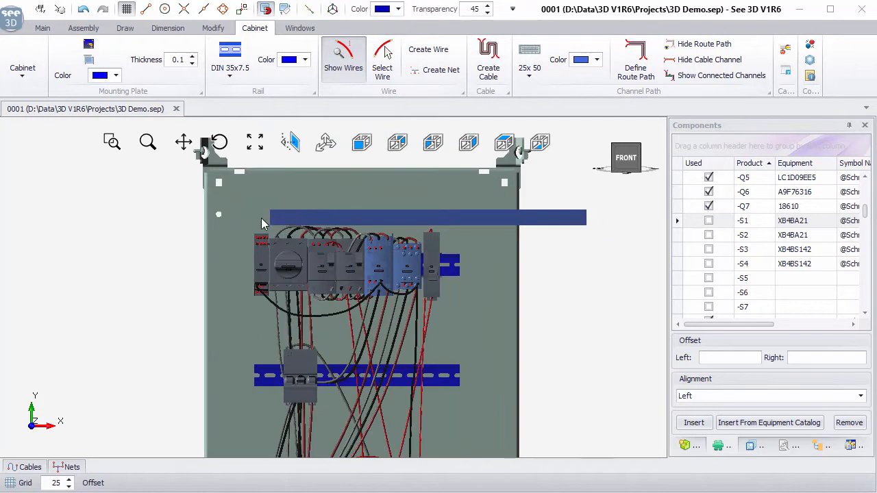
click(253, 219)
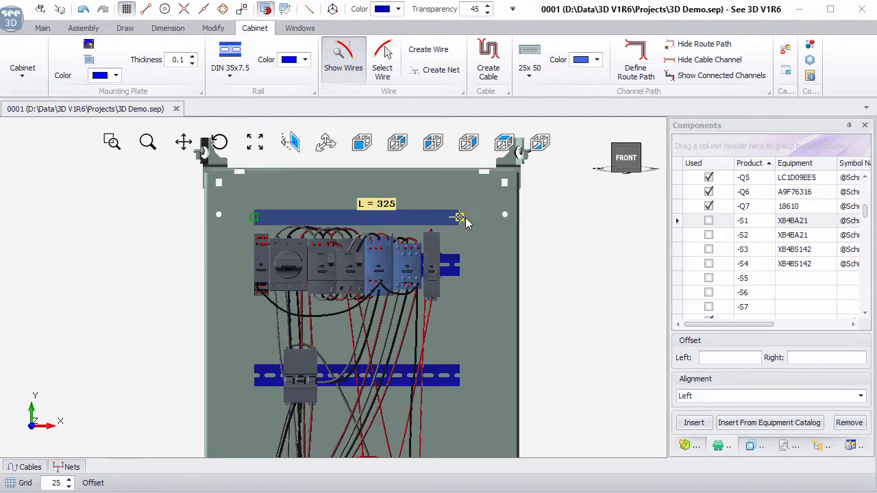
click(457, 219)
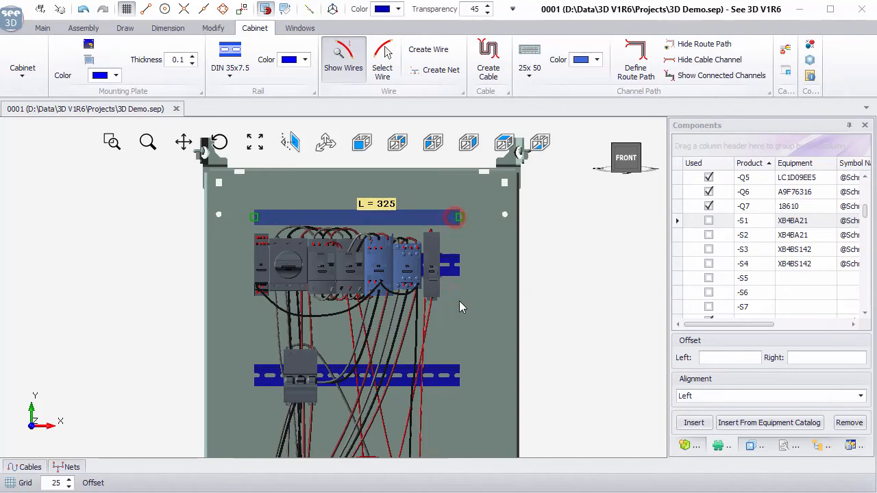
Place three more channels of the same length: above the middle rail, above the terminal strip rail and below the terminal strips
click(250, 334)
click(247, 332)
middle_drag(350, 407, 303, 285)
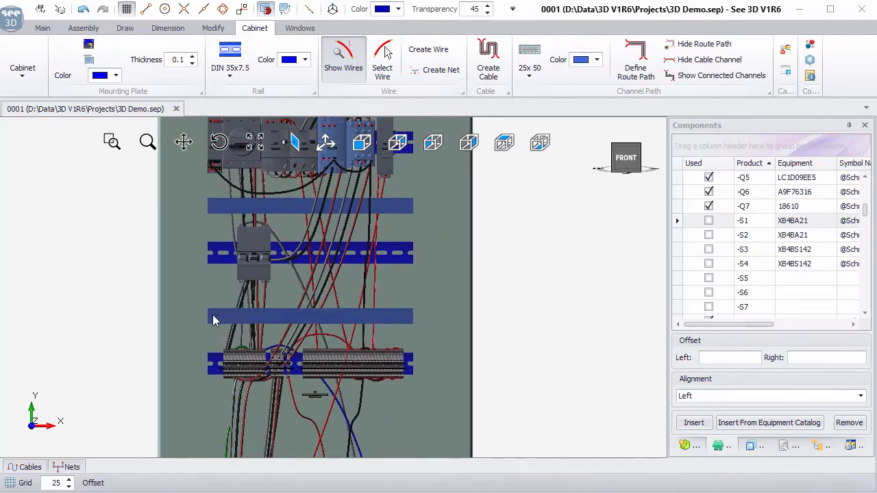
click(212, 315)
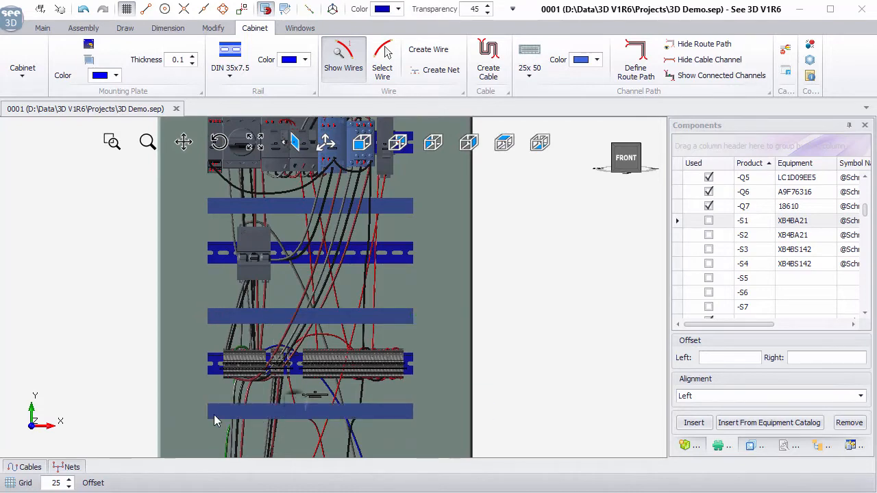
click(214, 415)
Draw a short horizontal channel 125 long below the smaller device at the lower end of the mounting plate
scroll(259, 413, down, 3)
middle_drag(268, 413, 274, 249)
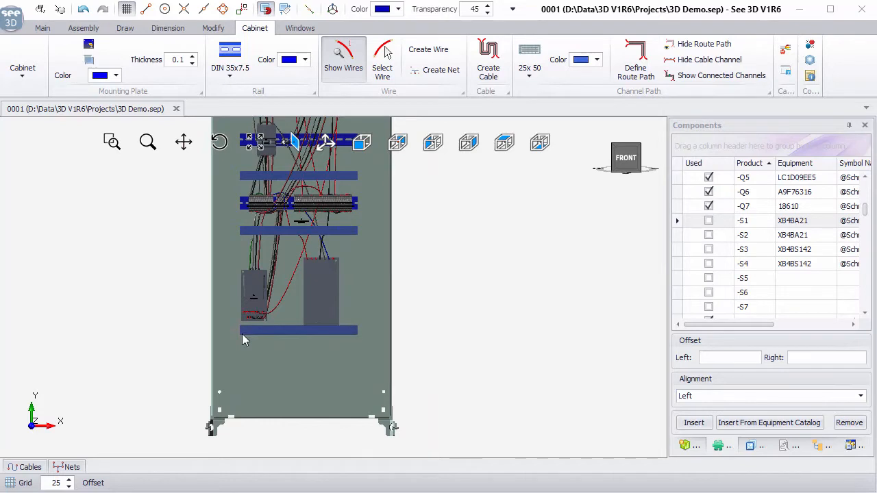
click(243, 340)
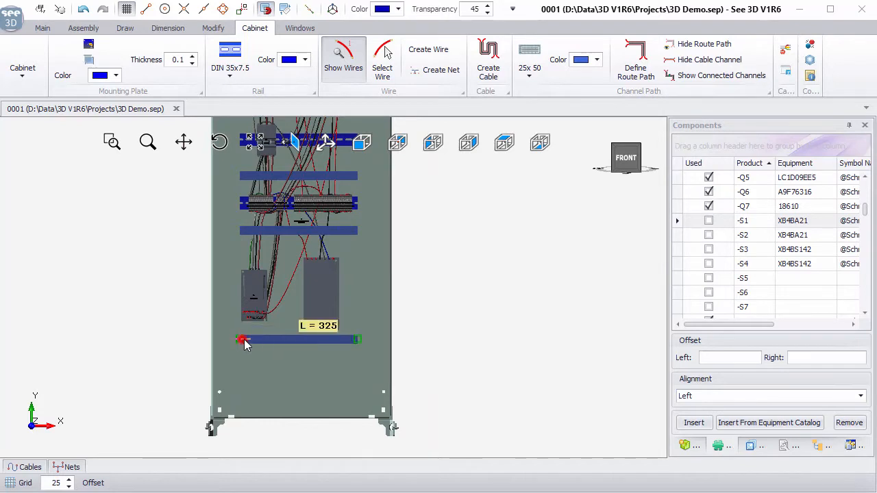
click(358, 341)
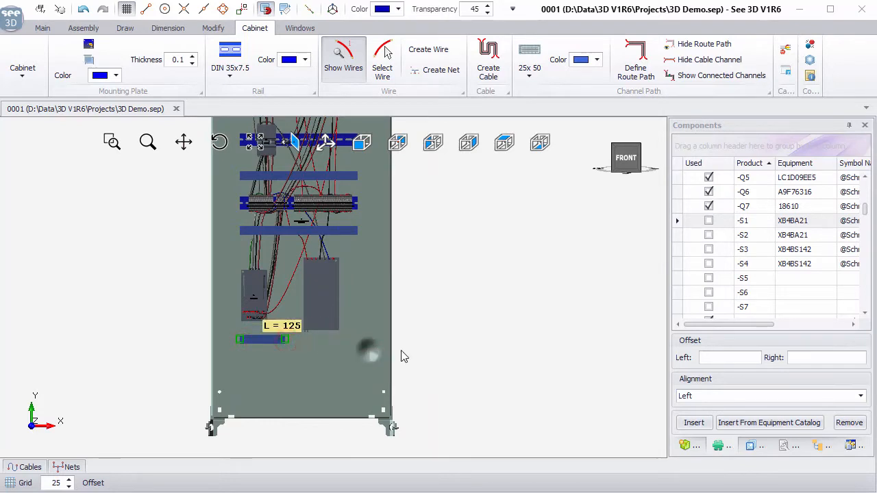
Enable object snapping and draw a vertical channel 825 long joining the left ends of the horizontal channels, from the short one up to the top one
scroll(237, 345, up, 5)
scroll(237, 344, up, 2)
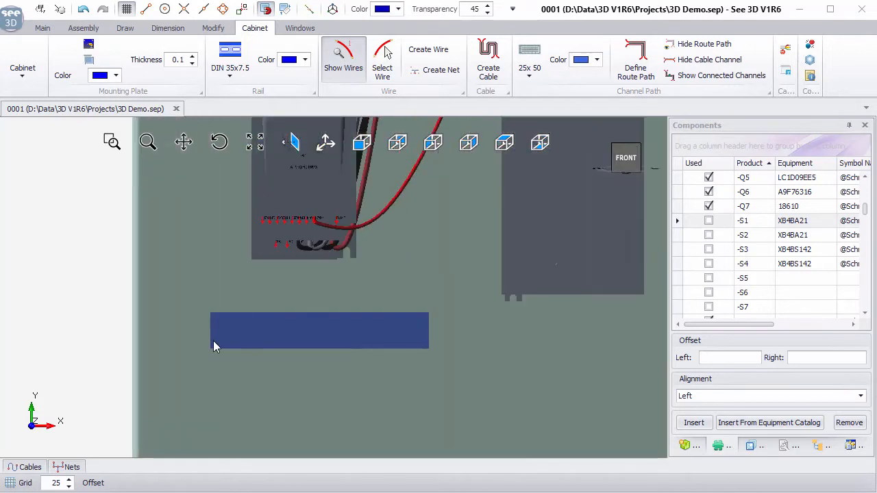
key(space)
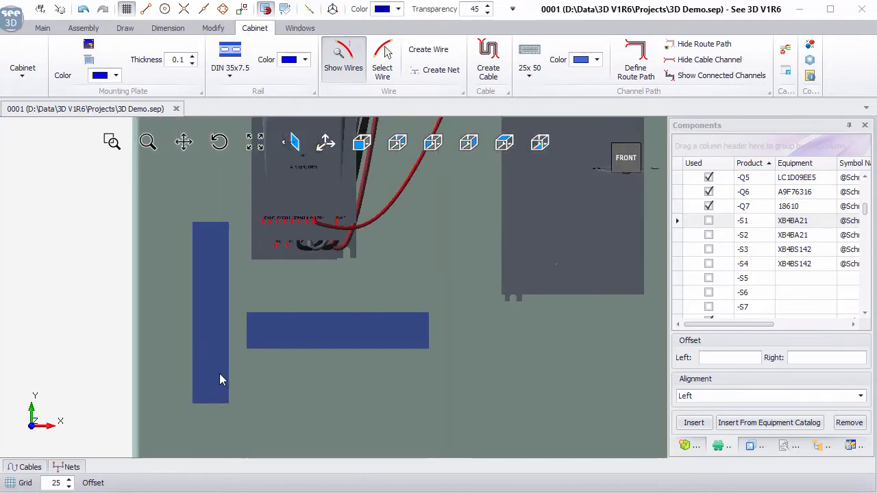
click(242, 8)
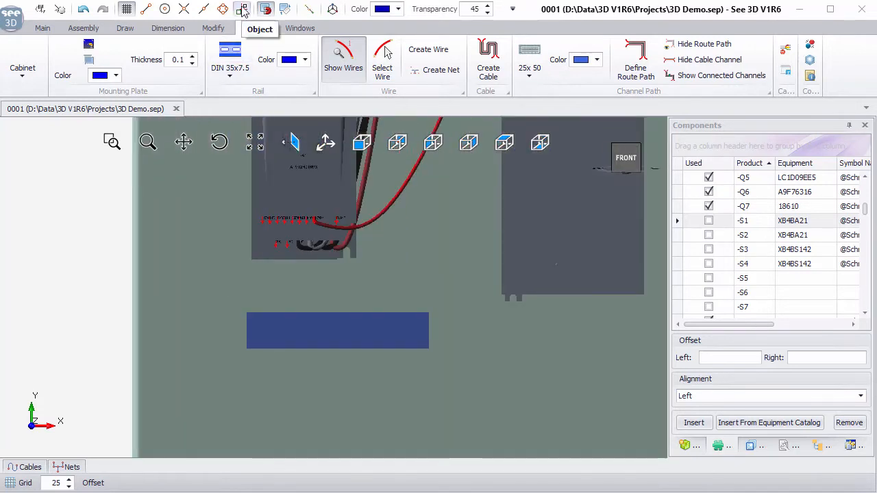
click(226, 348)
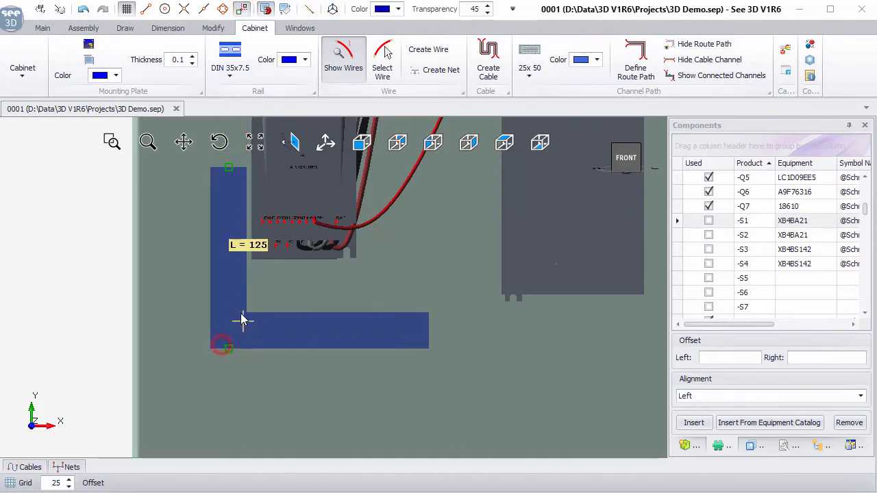
scroll(237, 315, down, 3)
middle_drag(233, 248, 239, 409)
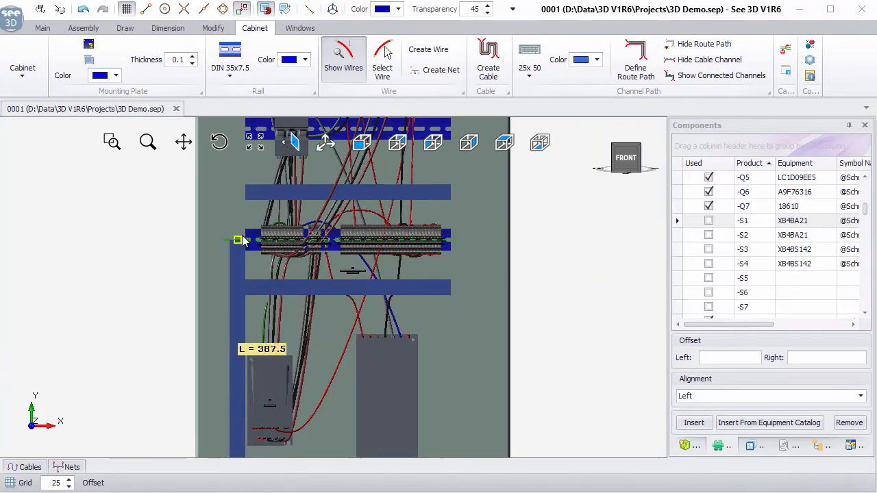
middle_drag(241, 237, 229, 410)
scroll(233, 241, up, 5)
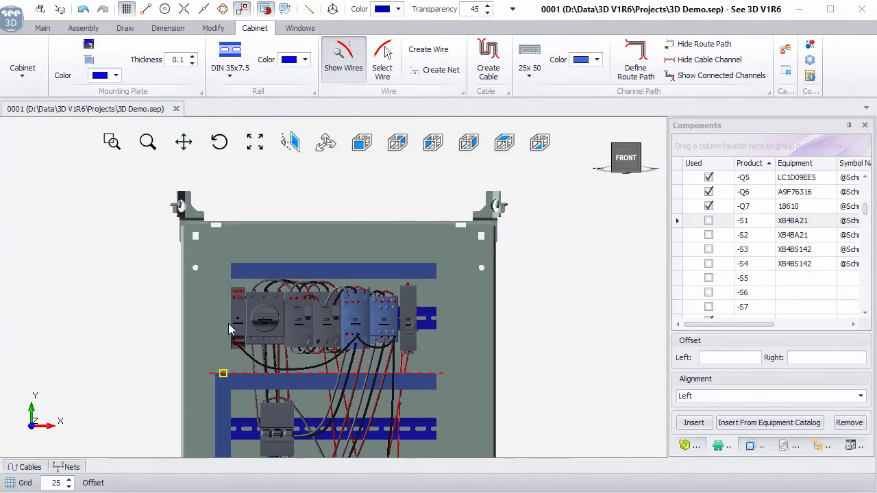
click(235, 229)
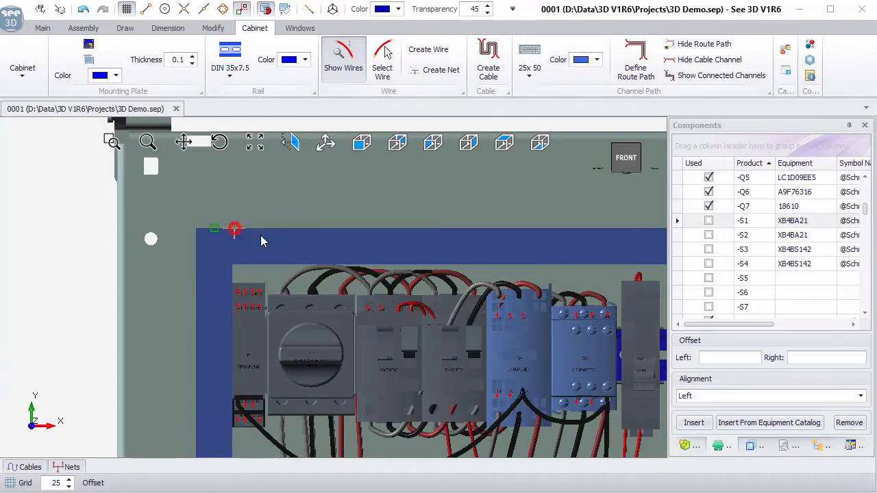
Draw a vertical channel 525 long joining the right ends of the four long horizontal channels, up to the top one
scroll(316, 257, down, 5)
middle_drag(416, 338, 329, 264)
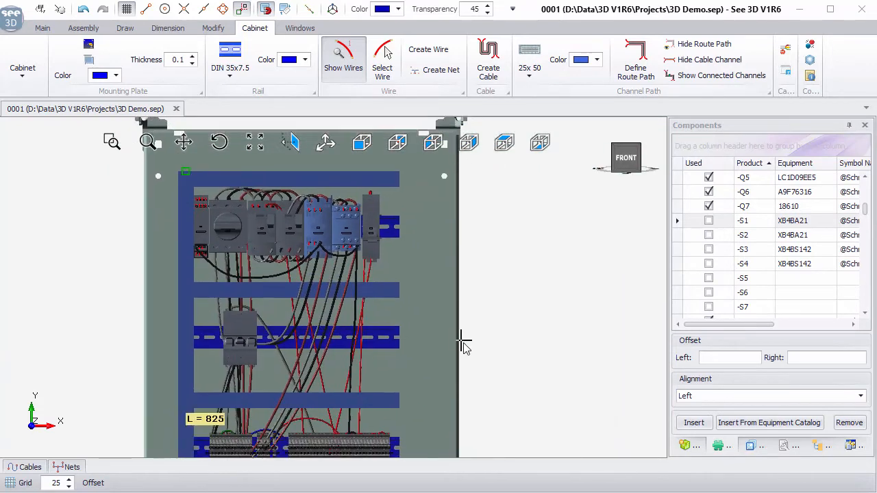
scroll(404, 436, down, 3)
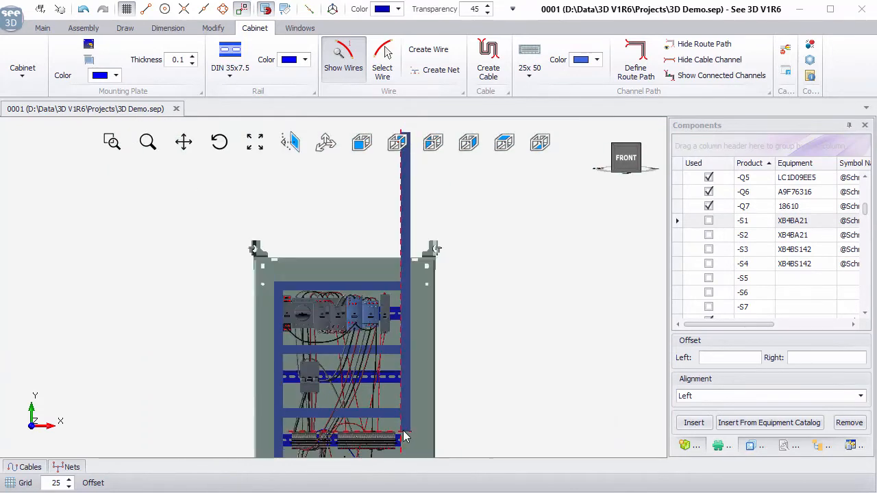
middle_drag(405, 405, 382, 405)
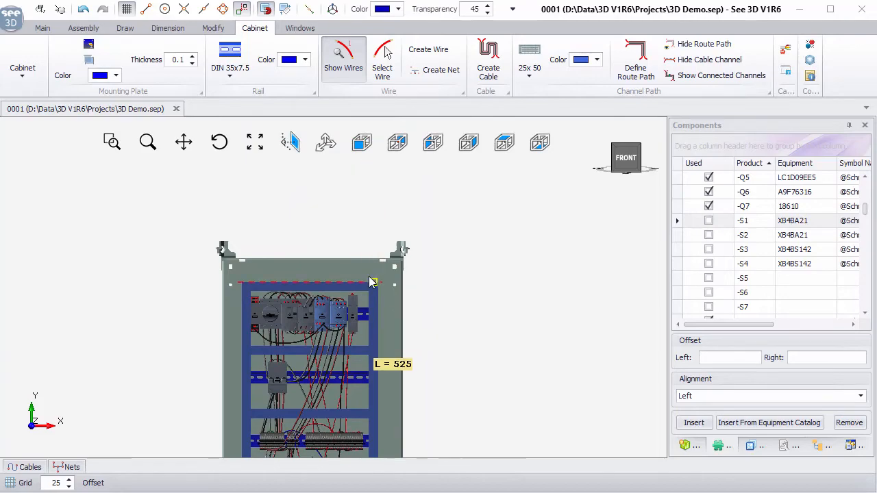
scroll(381, 284, up, 3)
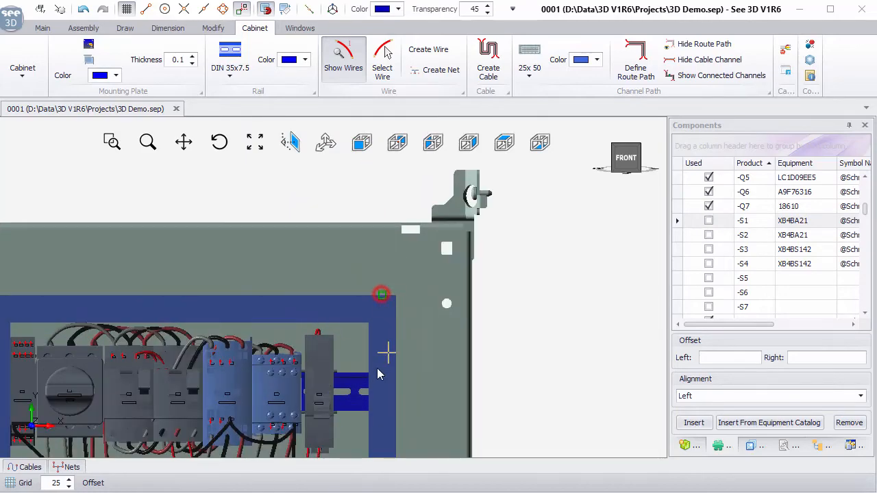
Re-route all nets so the wires follow the new channels
middle_drag(264, 392, 346, 214)
middle_drag(378, 397, 350, 345)
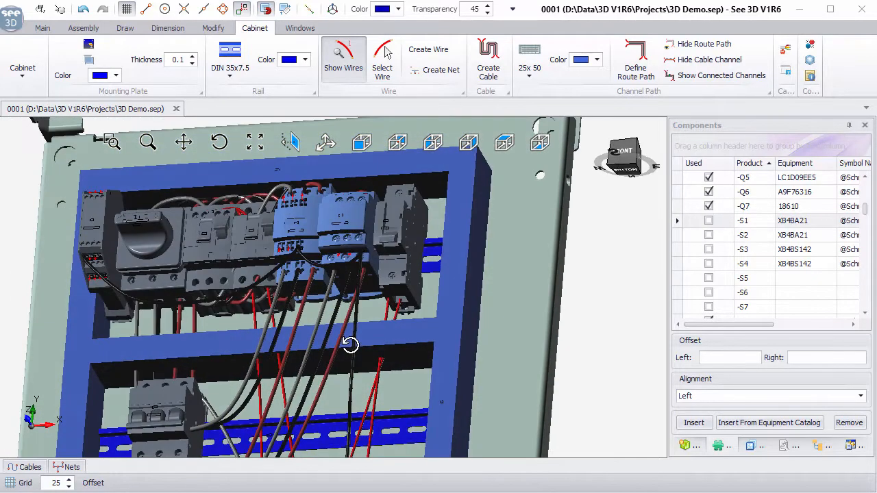
click(71, 466)
scroll(246, 329, down, 3)
middle_drag(247, 368, 278, 246)
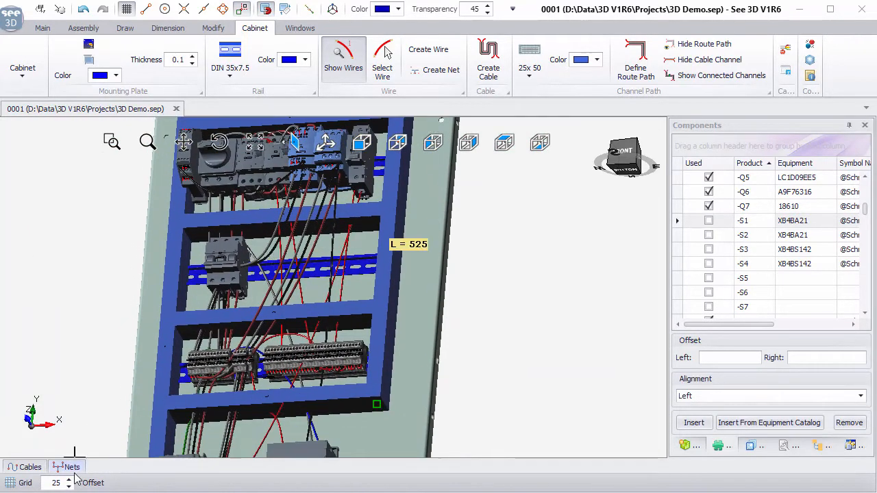
click(75, 471)
right_click(87, 415)
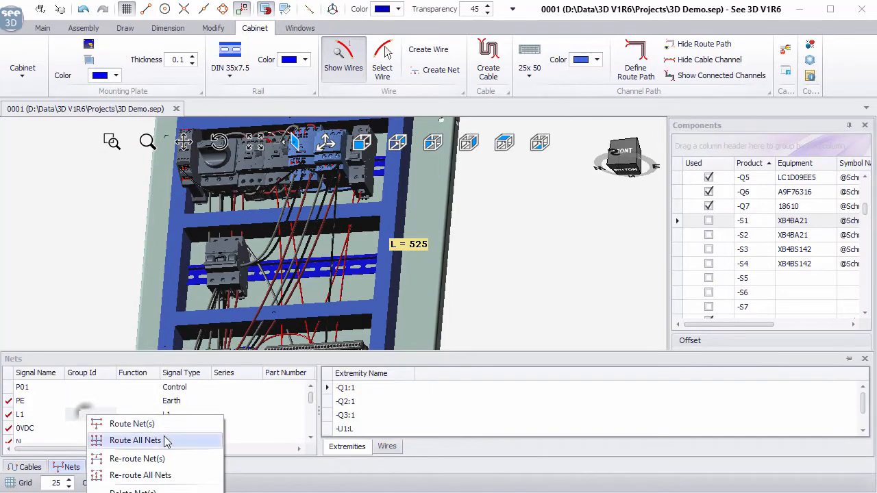
click(165, 476)
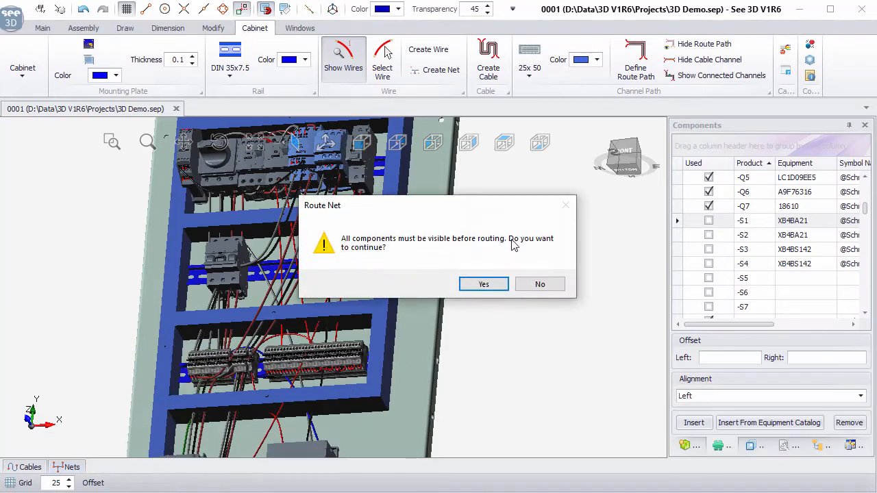
click(484, 285)
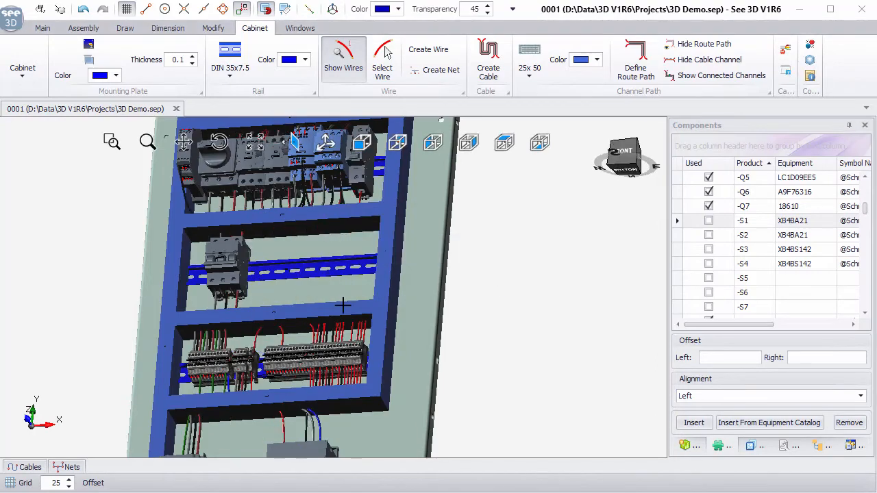
Select the vertical and horizontal wiring channels on the mounting plate and apply a transparency of 45 to them
middle_drag(344, 304, 334, 323)
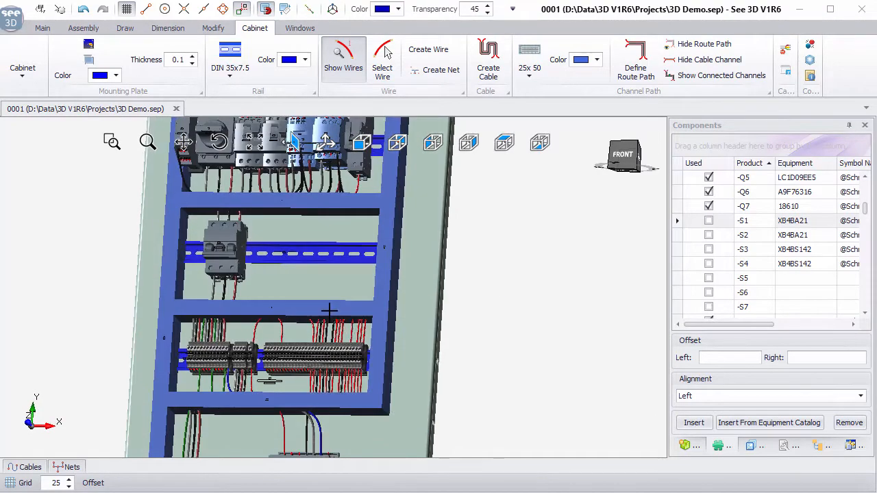
click(243, 400)
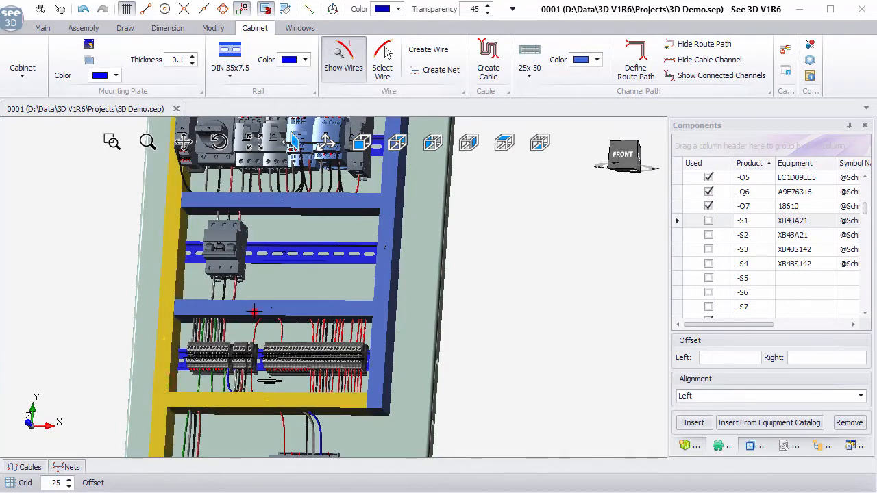
click(253, 312)
click(286, 199)
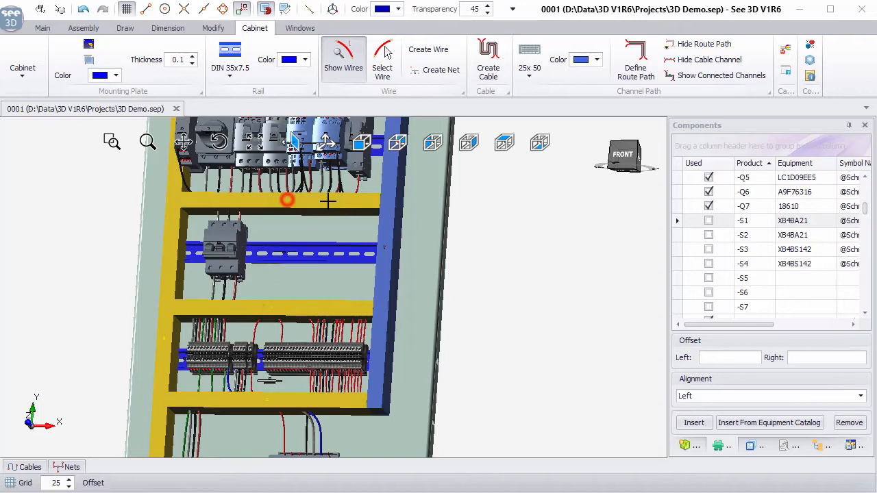
click(382, 204)
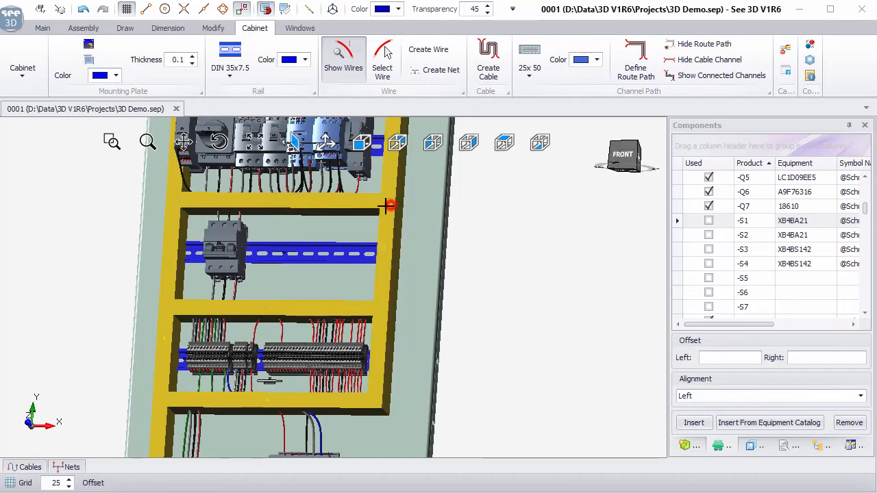
click(470, 10)
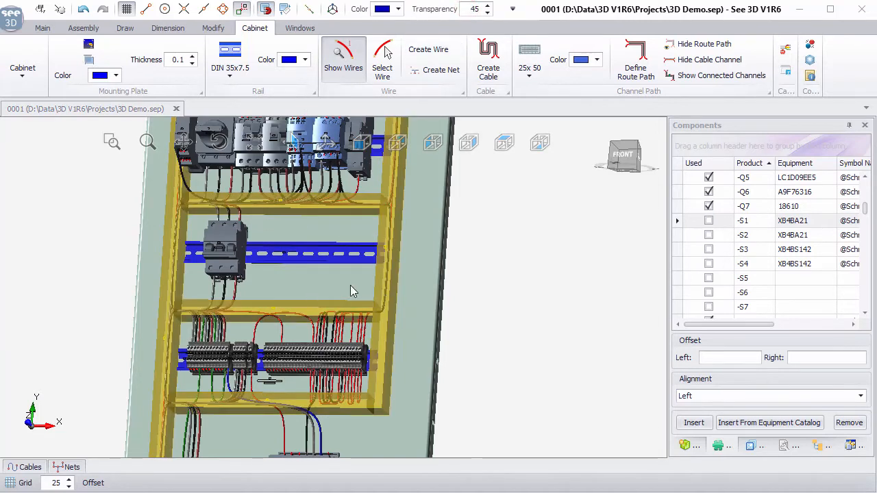
Examine the fill profile and wire list along the horizontal channel below the top device row, using Cable Channel Information
scroll(260, 200, up, 5)
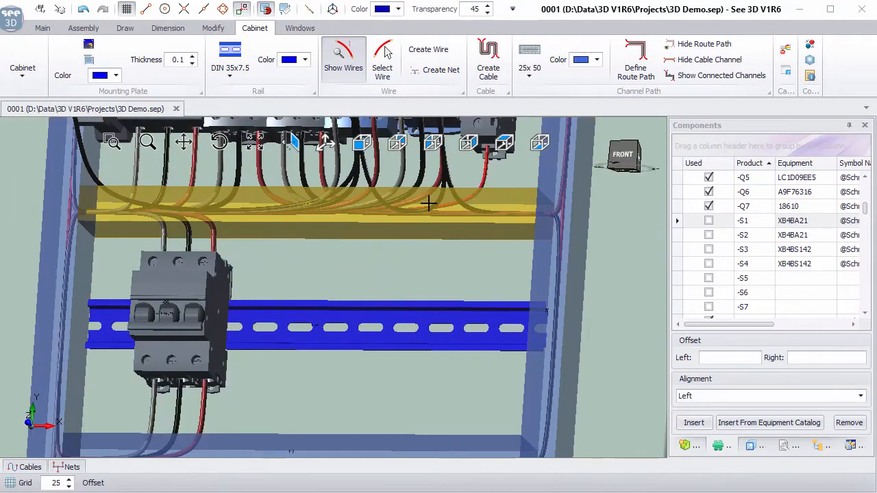
click(787, 73)
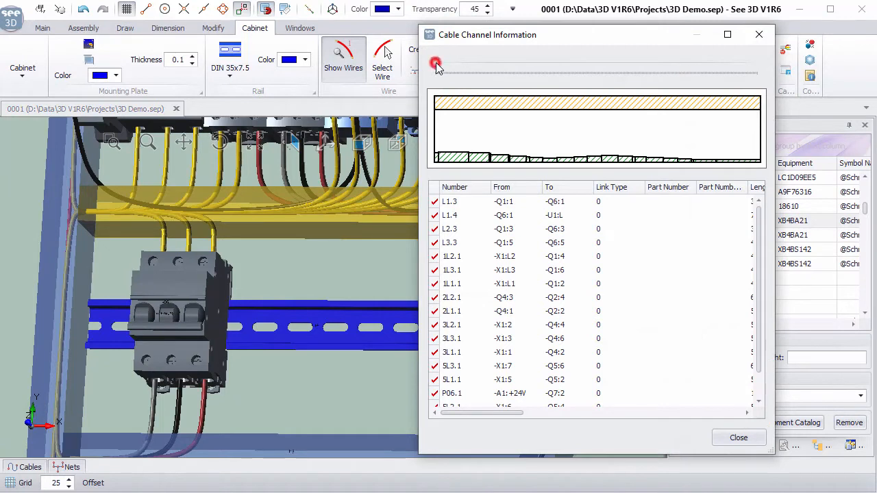
drag(436, 63, 486, 61)
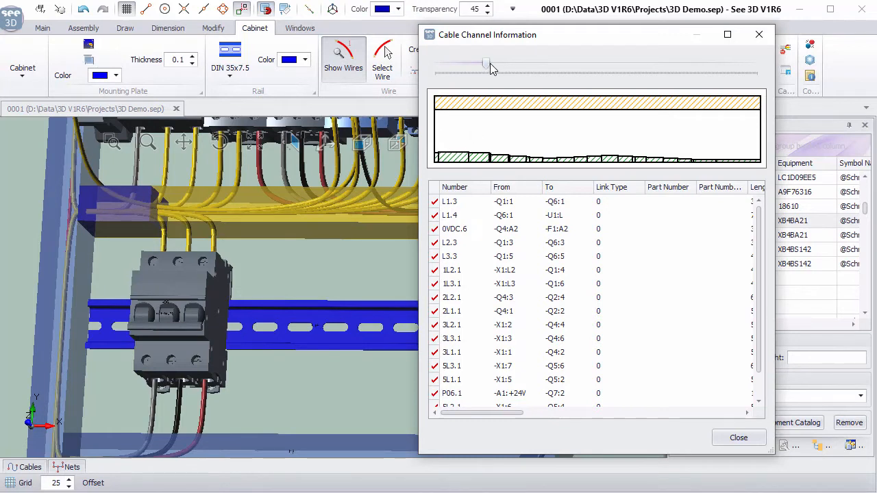
drag(490, 64, 608, 60)
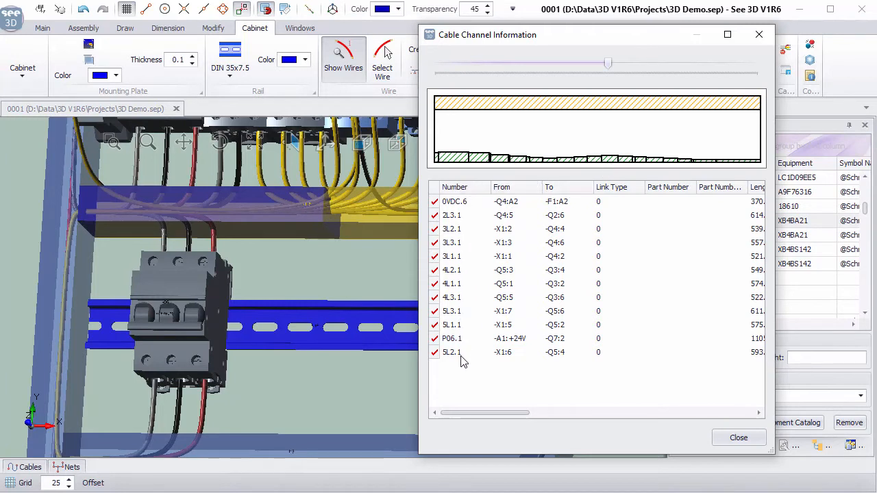
click(739, 438)
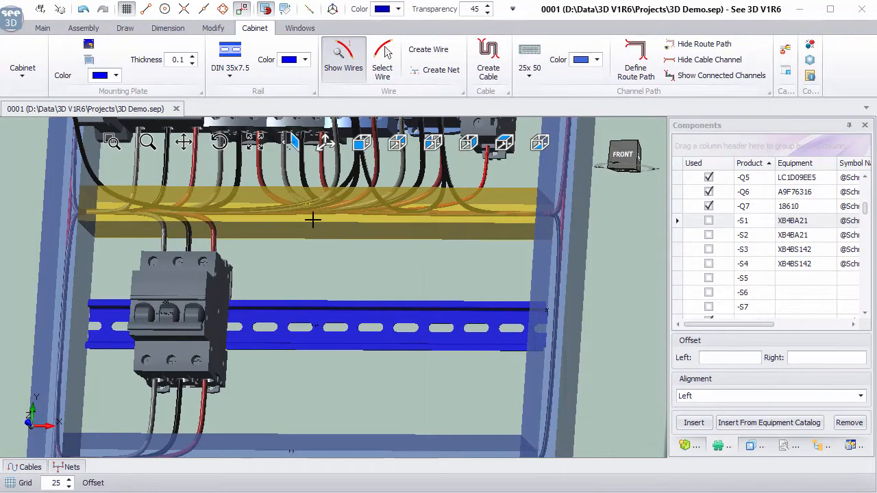
Show all parts of the drawing, including the cabinet enclosure and door
scroll(336, 221, down, 2)
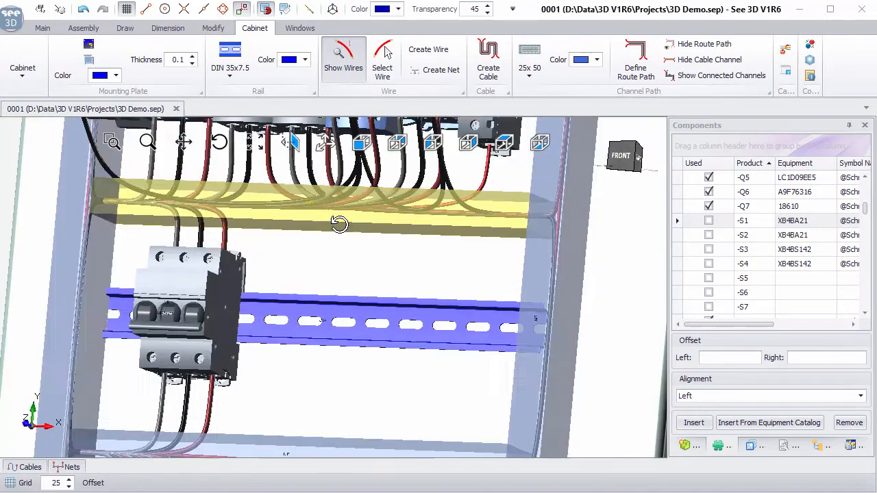
scroll(290, 245, down, 5)
middle_drag(313, 297, 346, 245)
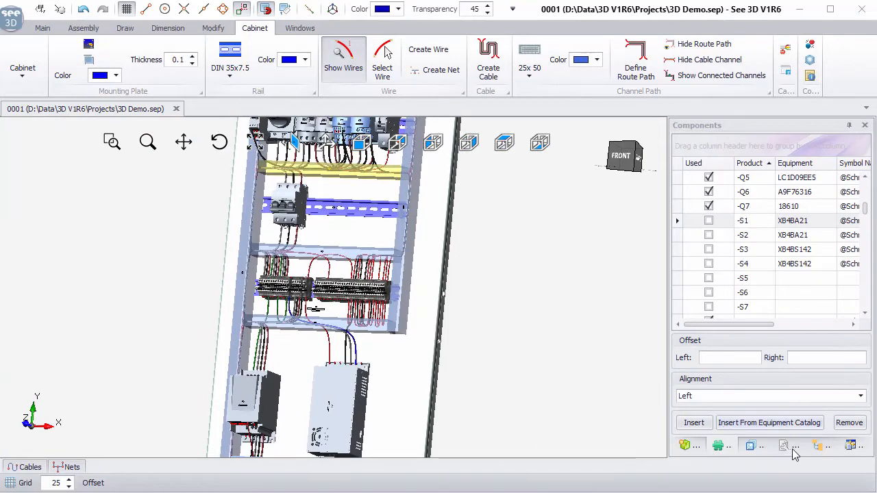
click(819, 447)
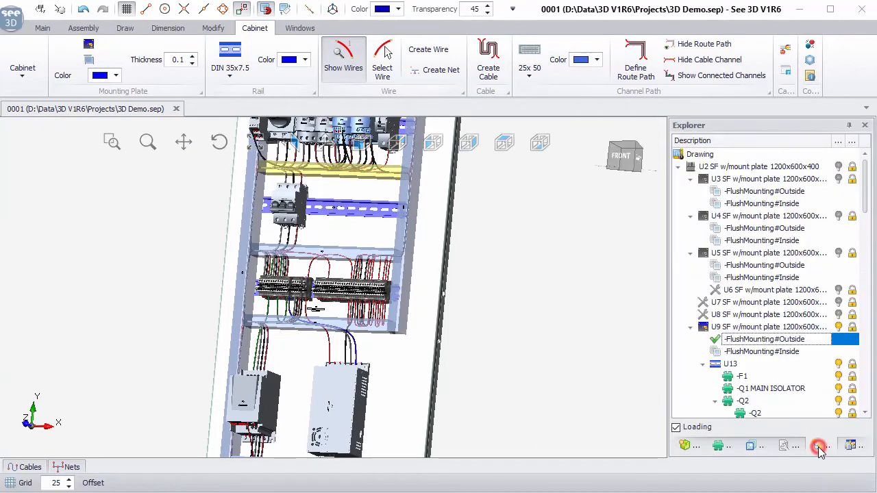
click(713, 154)
right_click(713, 155)
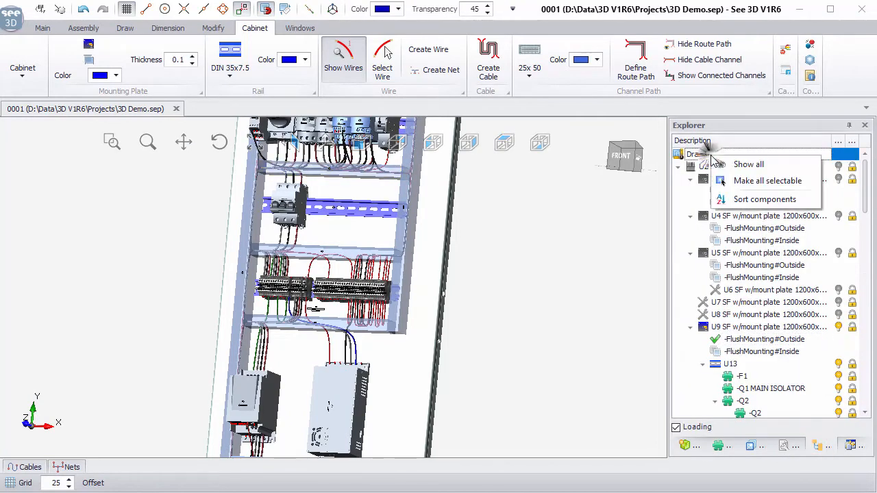
click(747, 166)
middle_drag(389, 288, 333, 309)
scroll(373, 320, down, 4)
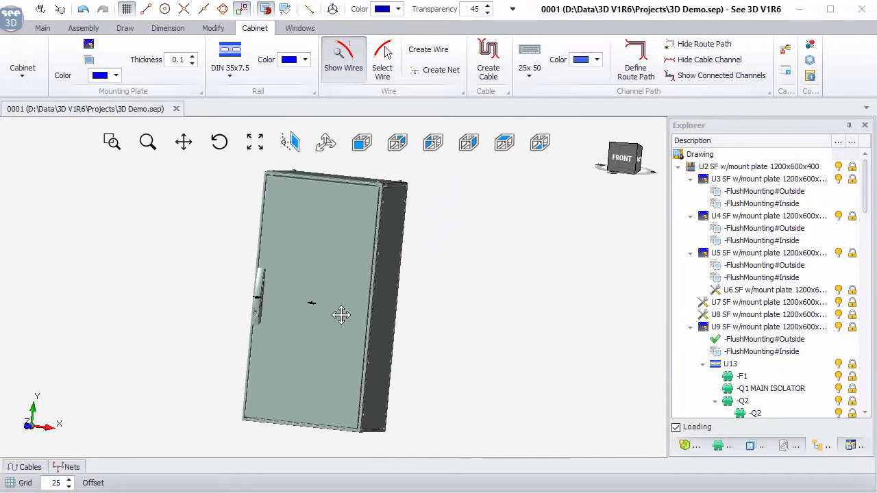
Set the FlushMounting#Outside plane of the cabinet's front door (U5) as the working plane
click(314, 272)
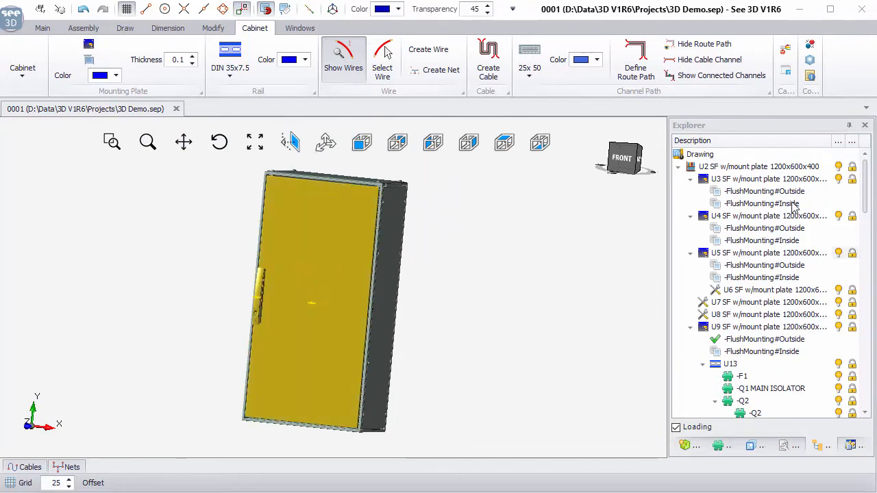
click(746, 254)
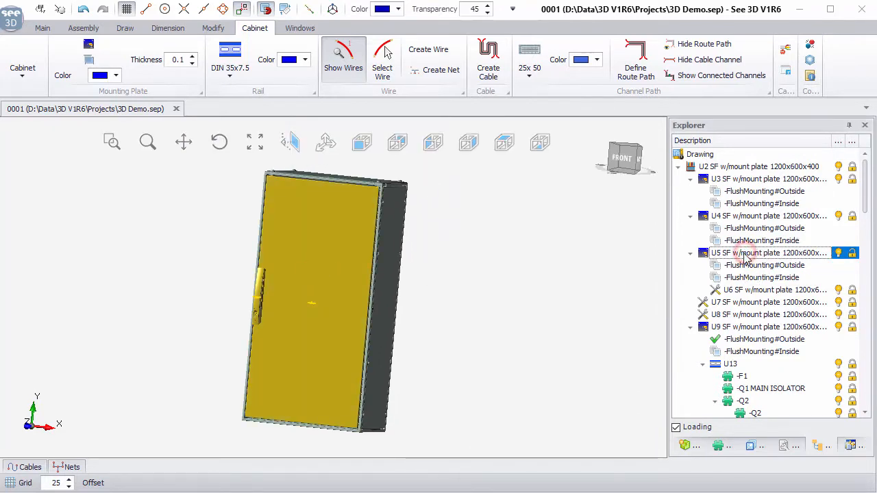
click(750, 266)
right_click(751, 271)
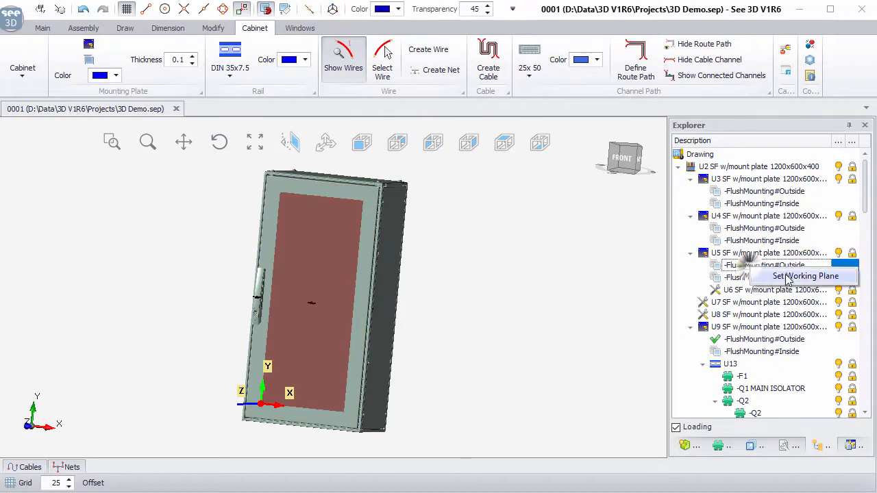
click(785, 274)
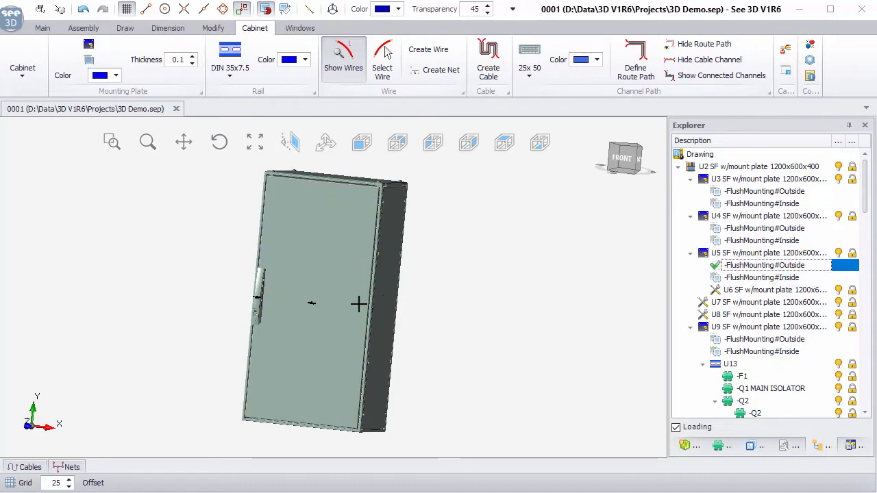
Restrict object snapping to detect only components that intersect the active plane
click(717, 446)
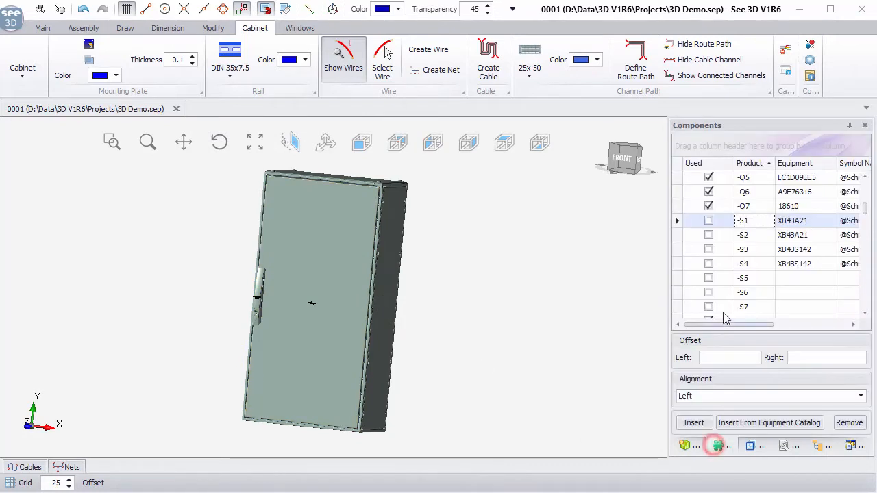
drag(710, 226, 152, 50)
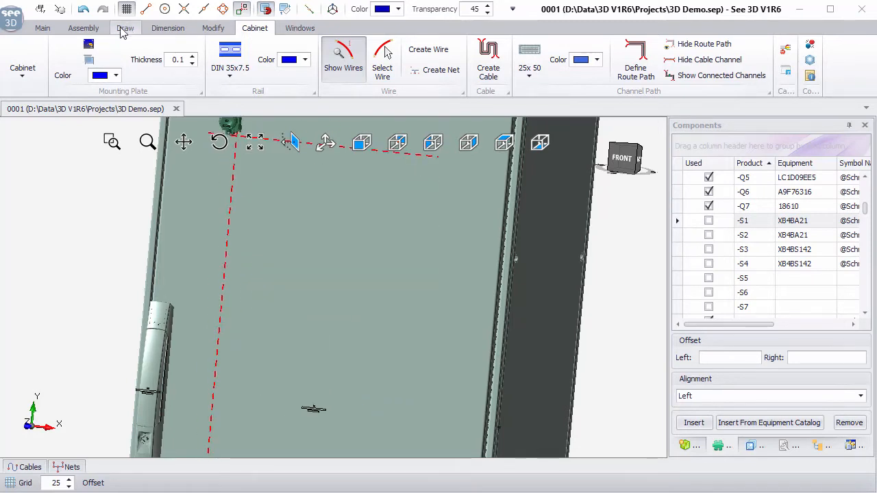
click(123, 31)
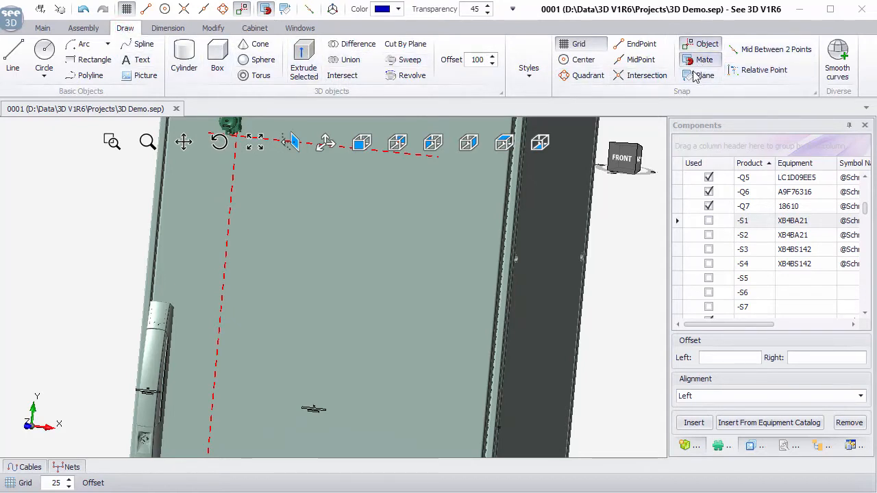
click(816, 95)
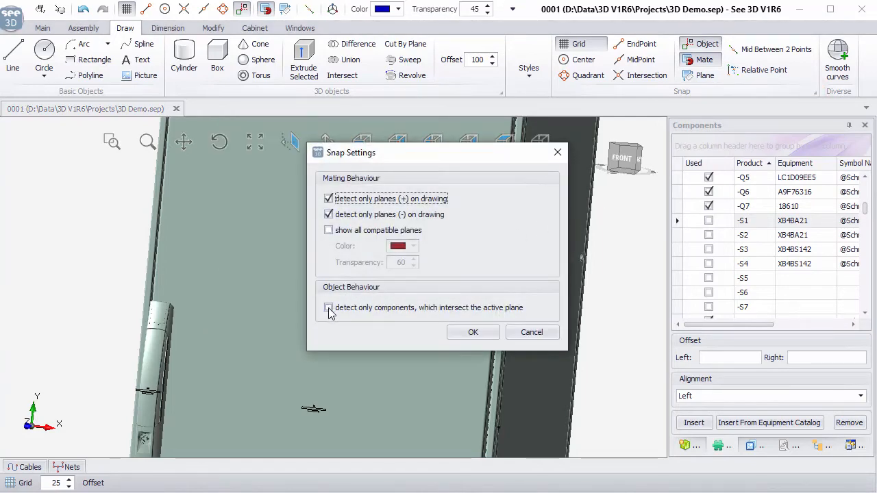
click(329, 308)
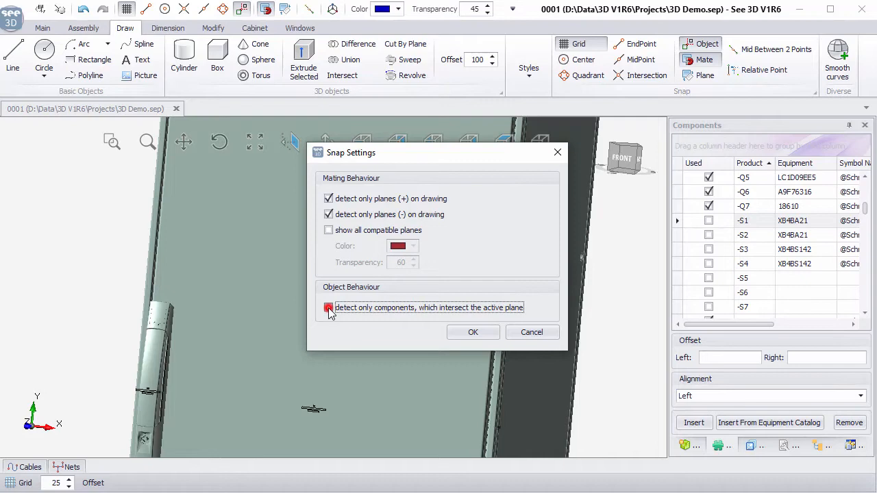
click(472, 332)
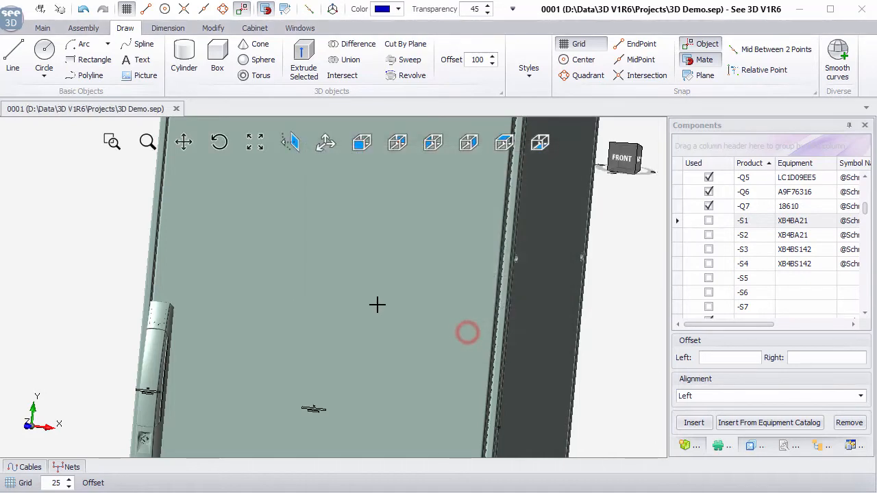
Place -S1 on the upper door with an X offset left of the vertical centre line, and -S2 on that line level with -S1
click(711, 221)
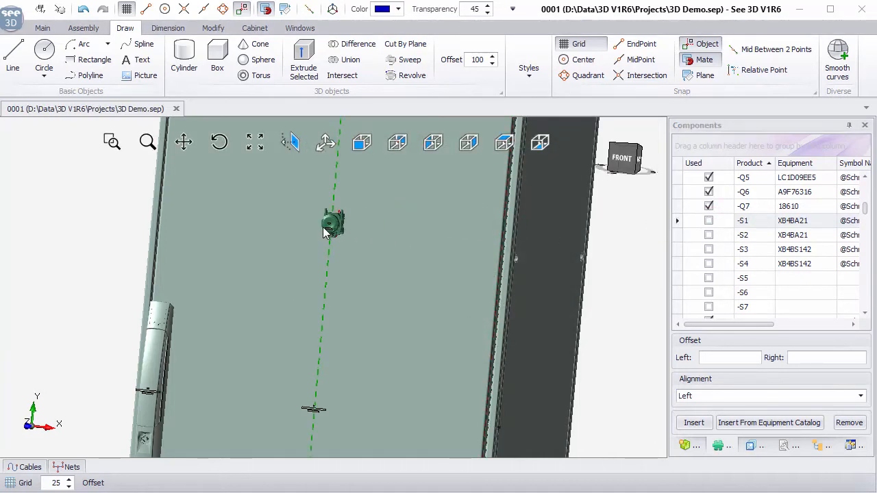
scroll(327, 206, down, 3)
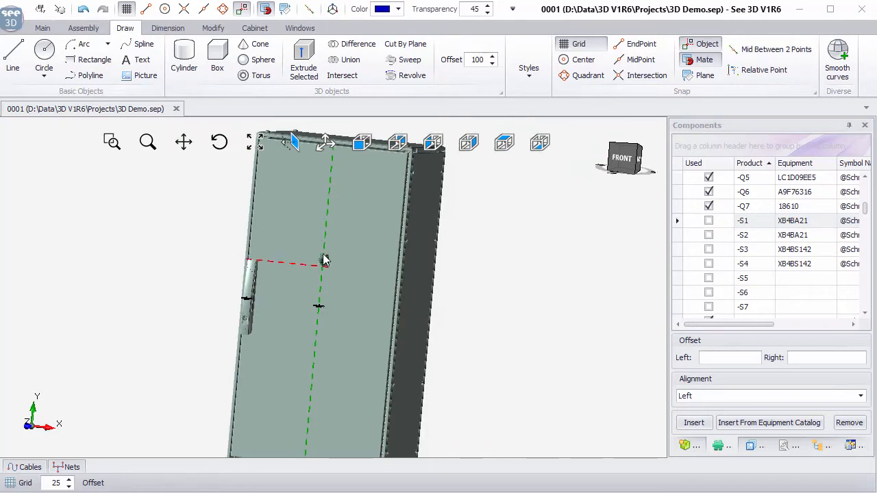
scroll(325, 257, up, 3)
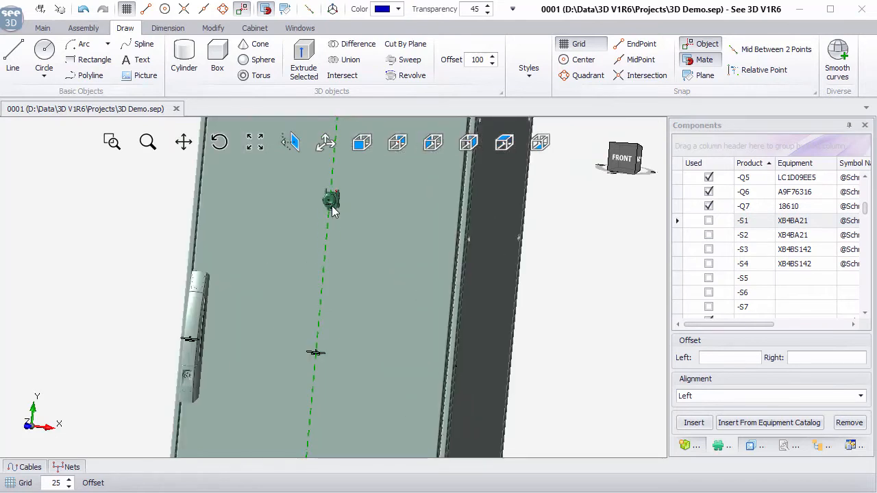
key(Tab)
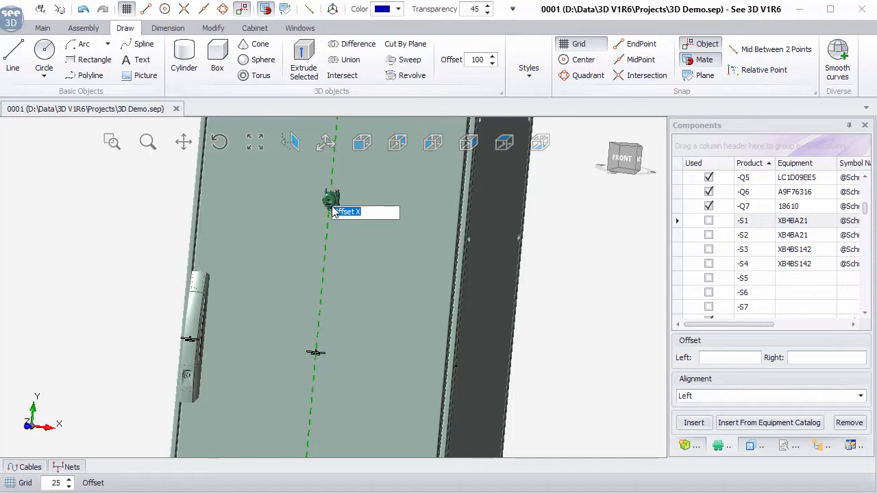
key(BackSpace)
key(Return)
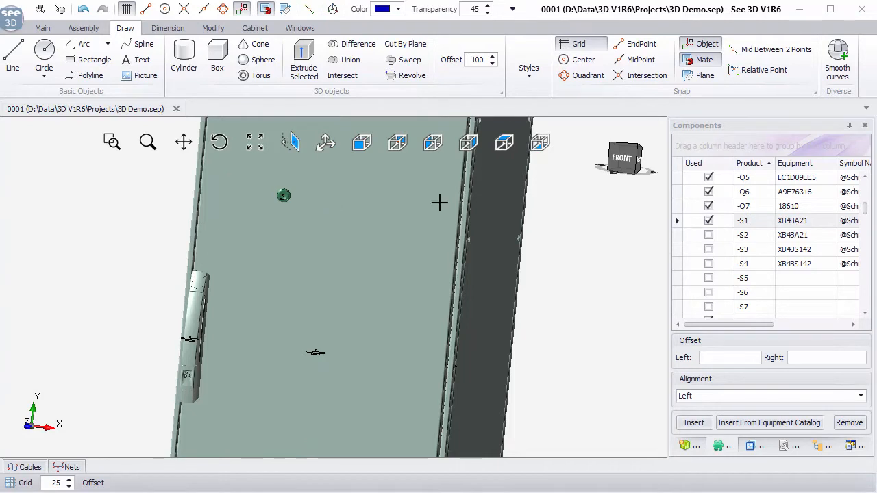
click(710, 235)
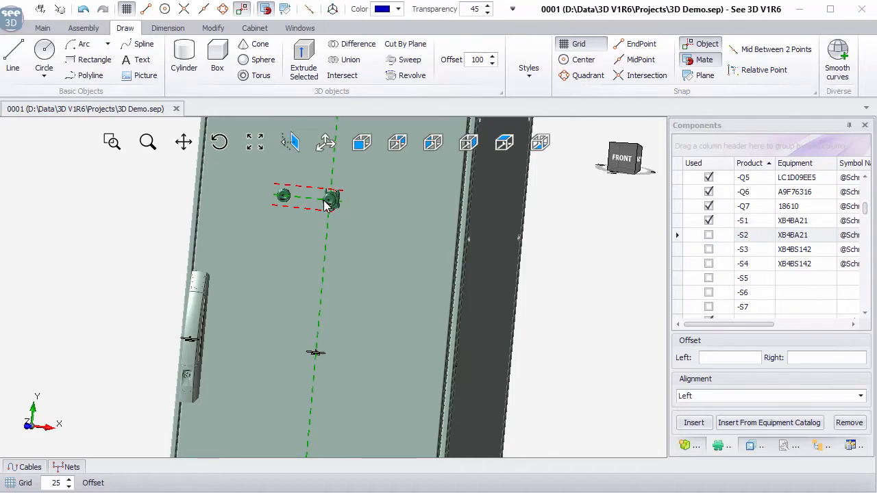
click(326, 204)
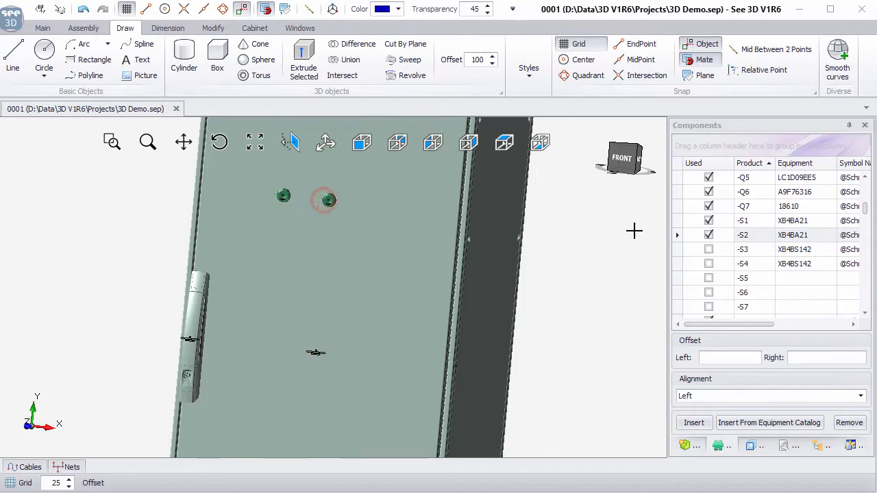
Place -S3 on the door directly below -S2, using a Y offset of -100 from it
click(708, 250)
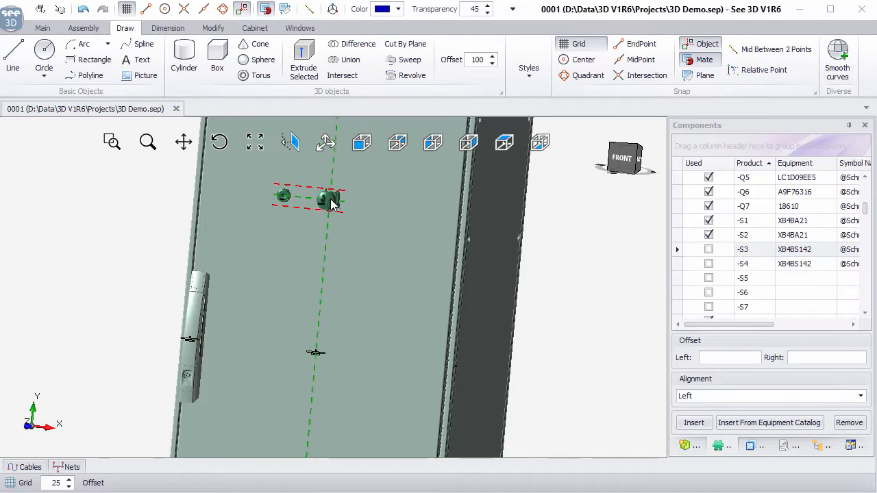
key(space)
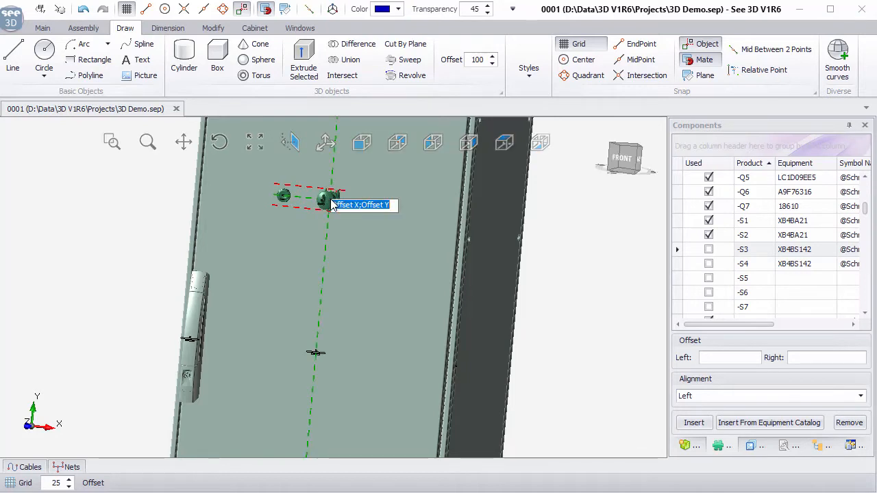
key(BackSpace)
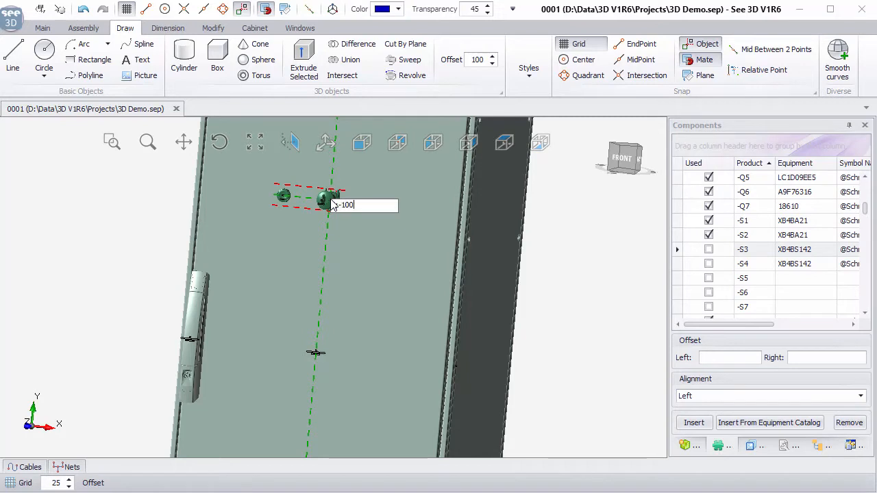
key(Return)
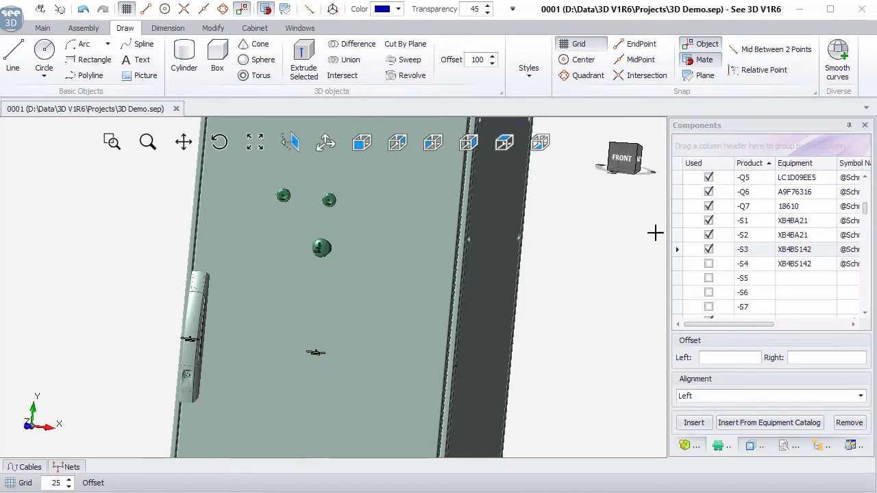
Place -S4 on the door level with -S2, using an X offset of 100 and a Y offset of 0
click(709, 264)
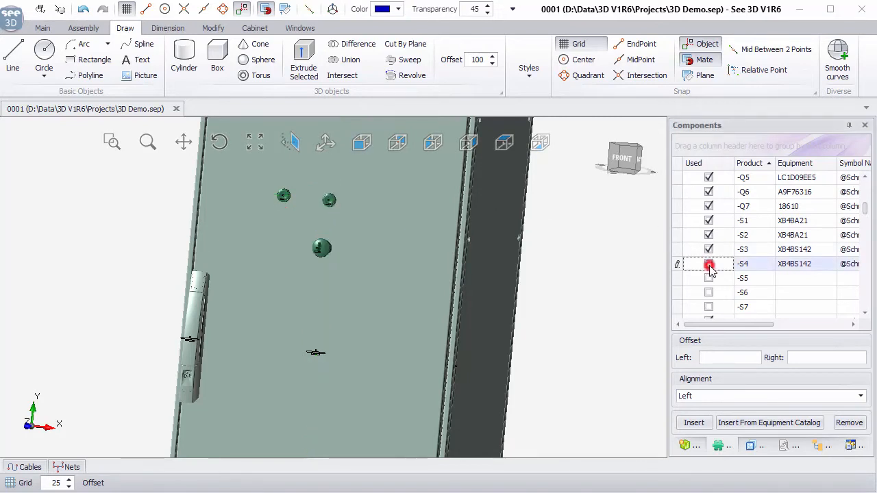
click(331, 206)
text(90)
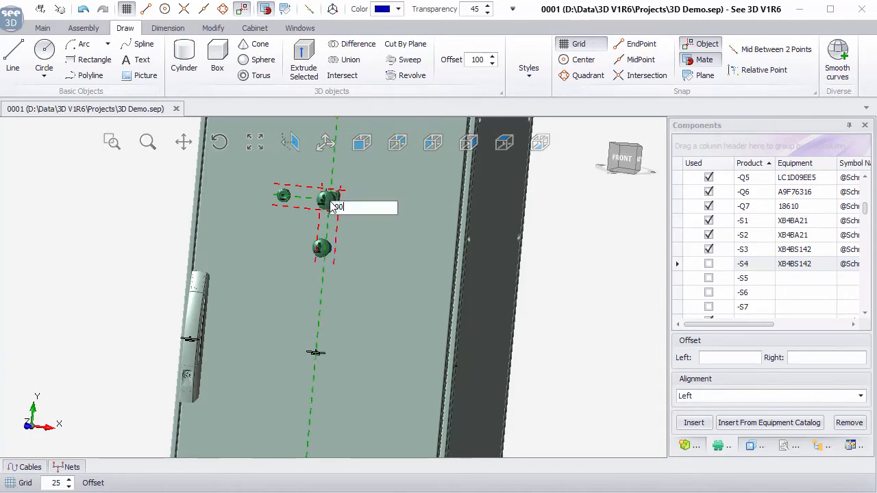
text(;0)
key(Return)
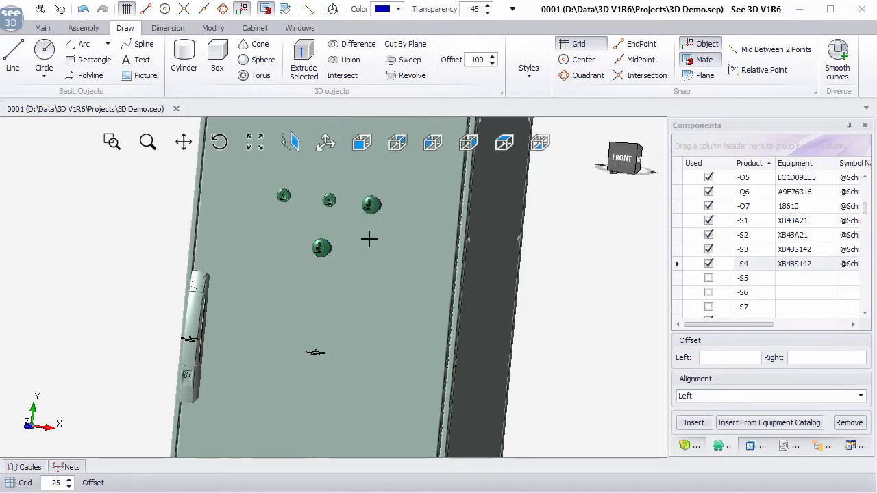
Generate the Perforex drill holes preview for the cabinet door, inspect the holes for the four components, and close it
scroll(355, 253, down, 2)
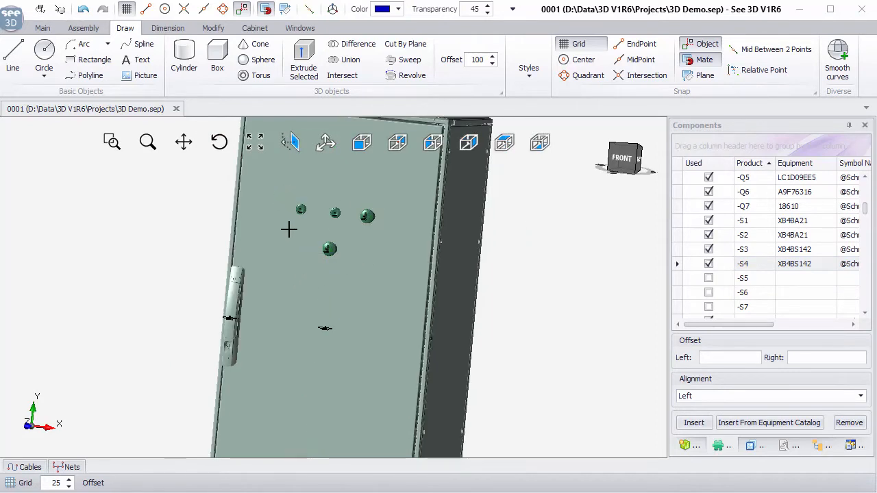
click(320, 188)
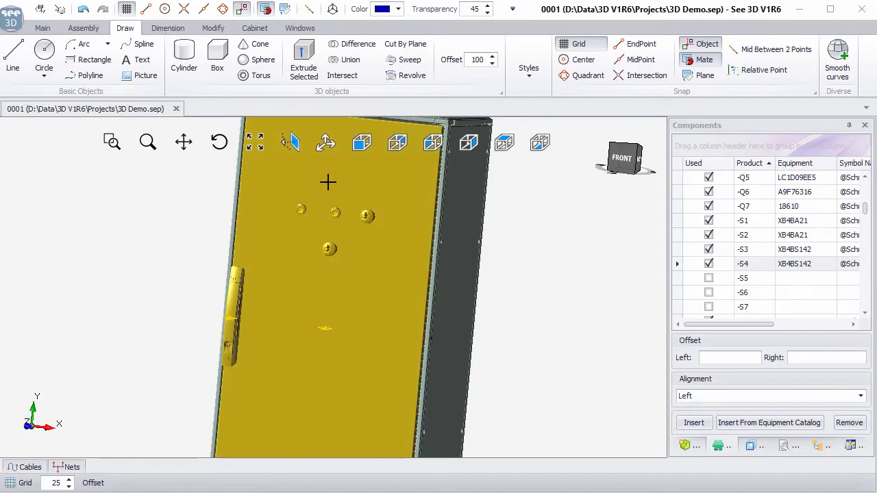
right_click(323, 183)
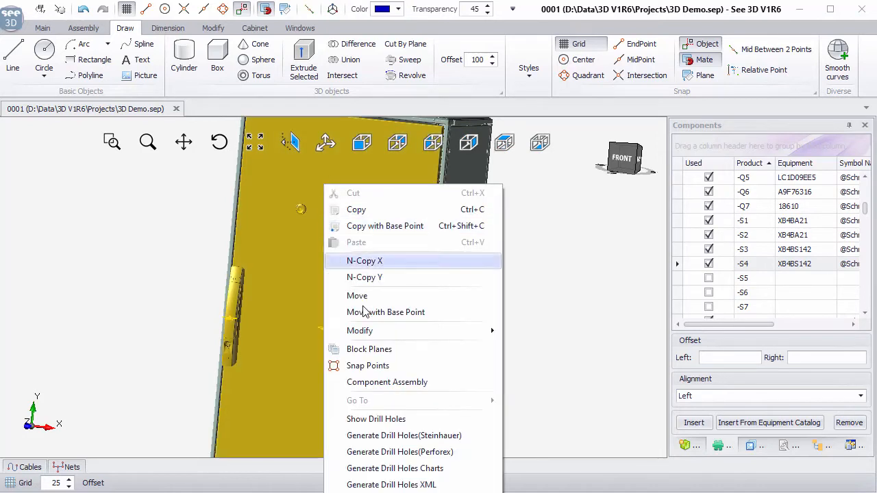
click(401, 454)
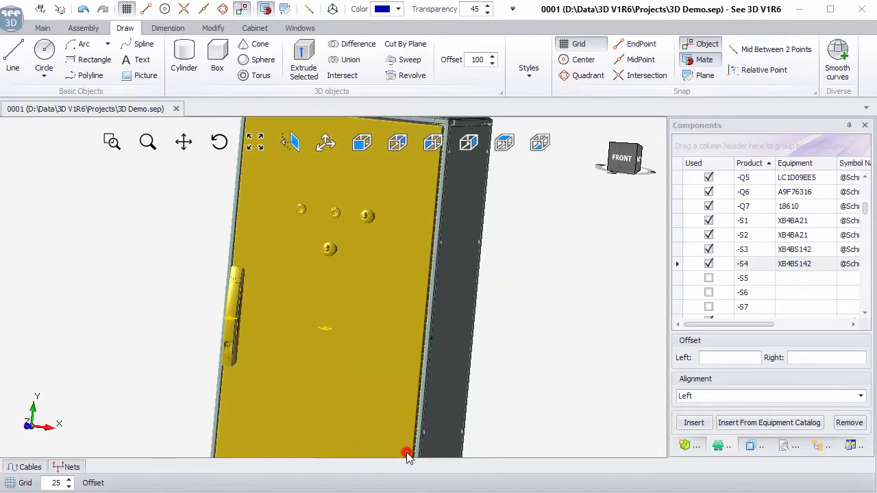
scroll(482, 148, up, 5)
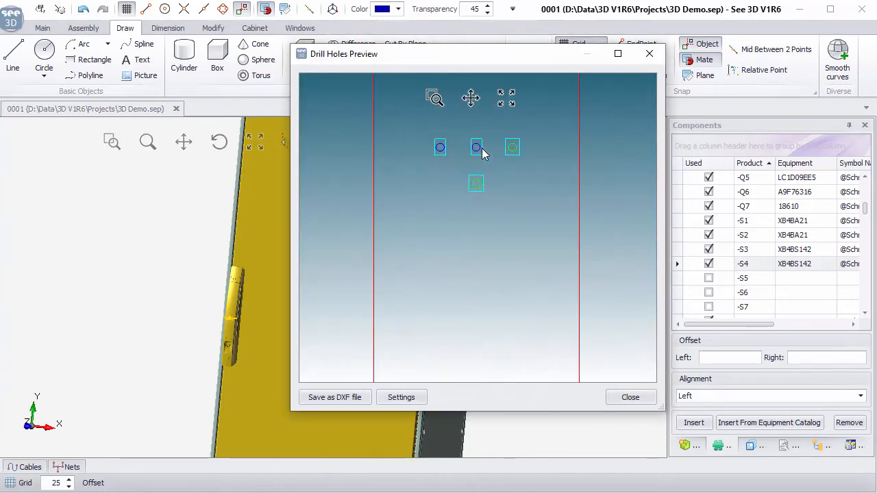
scroll(460, 162, up, 2)
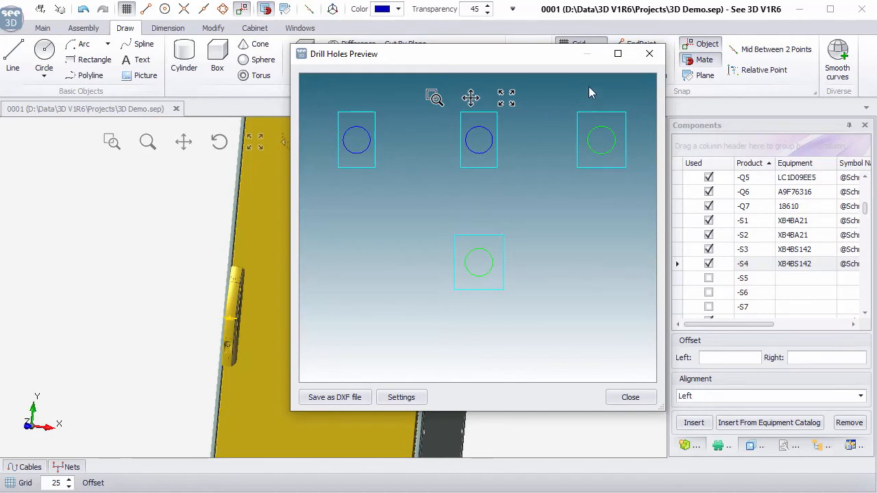
click(648, 56)
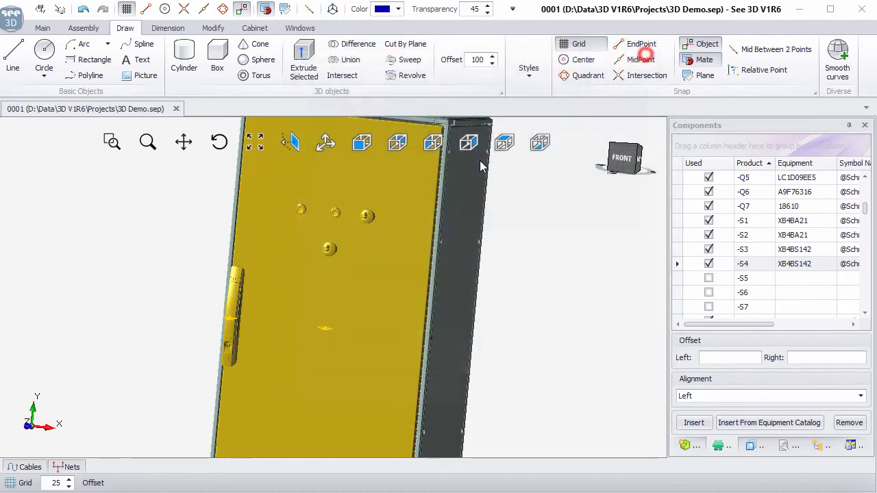
Generate the door's drill hole chart, examine the hole tags, positions and sizes, and close it
right_click(328, 170)
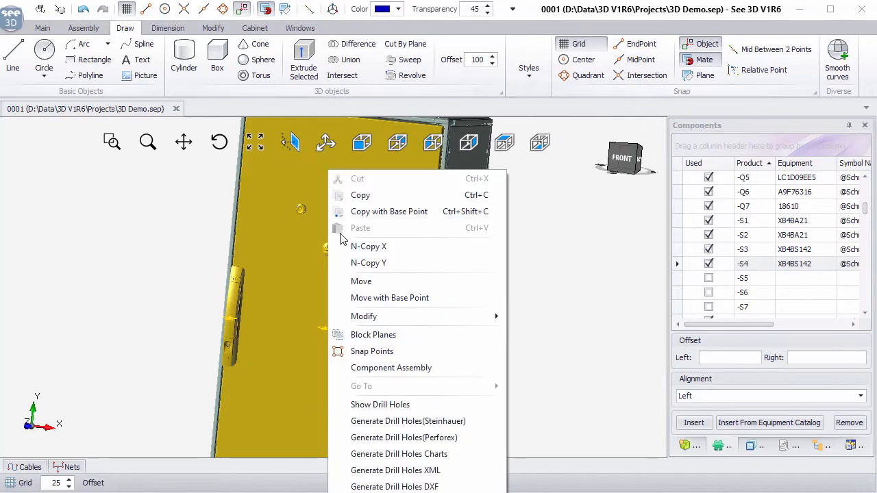
click(383, 455)
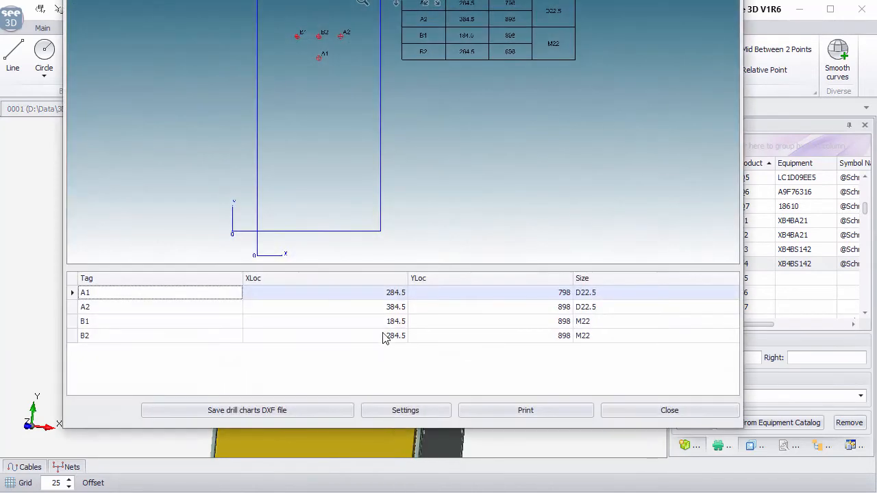
scroll(312, 42, up, 3)
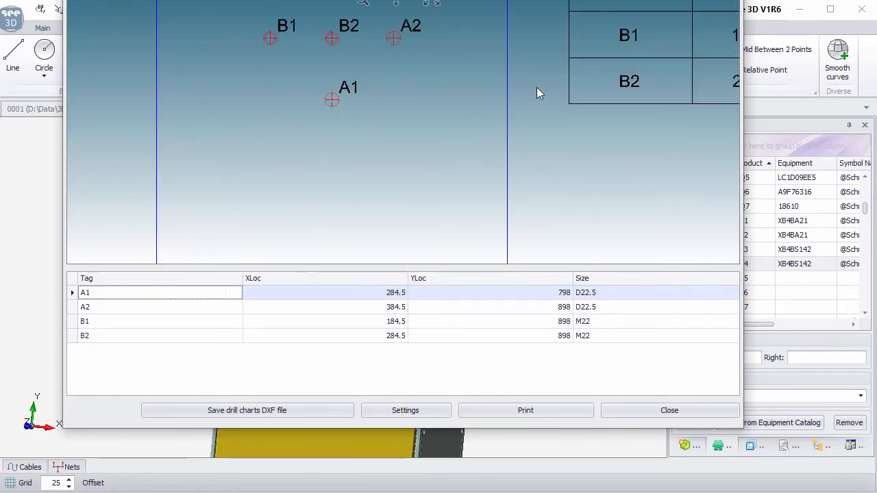
click(397, 2)
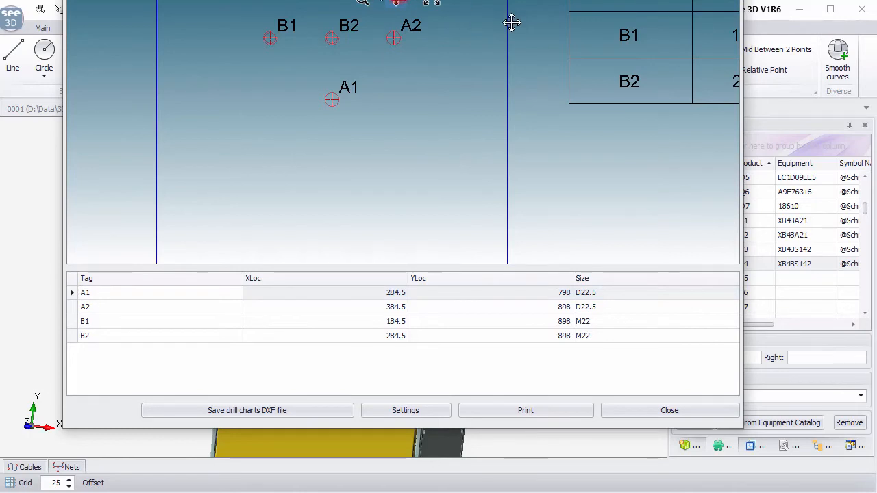
drag(512, 24, 238, 172)
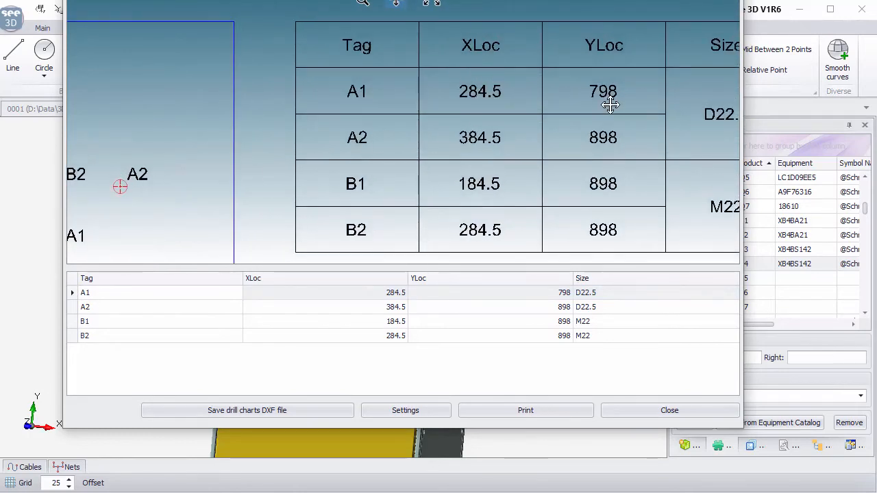
drag(610, 105, 456, 105)
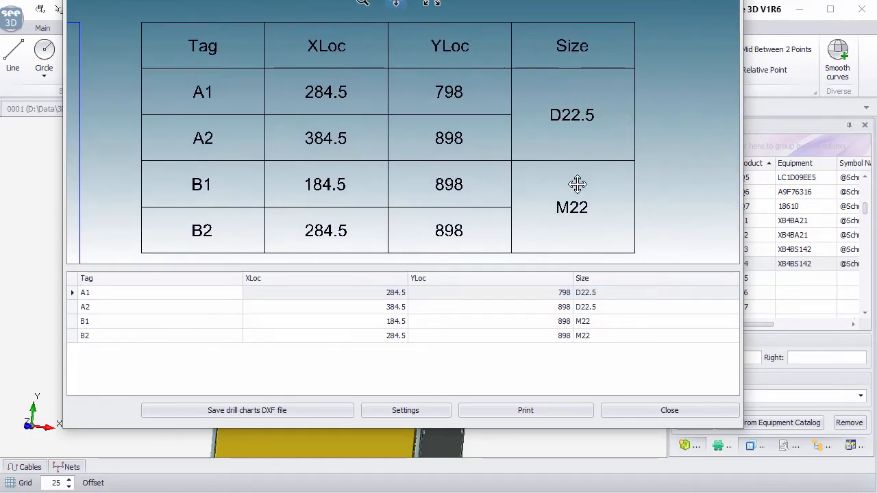
scroll(556, 171, down, 4)
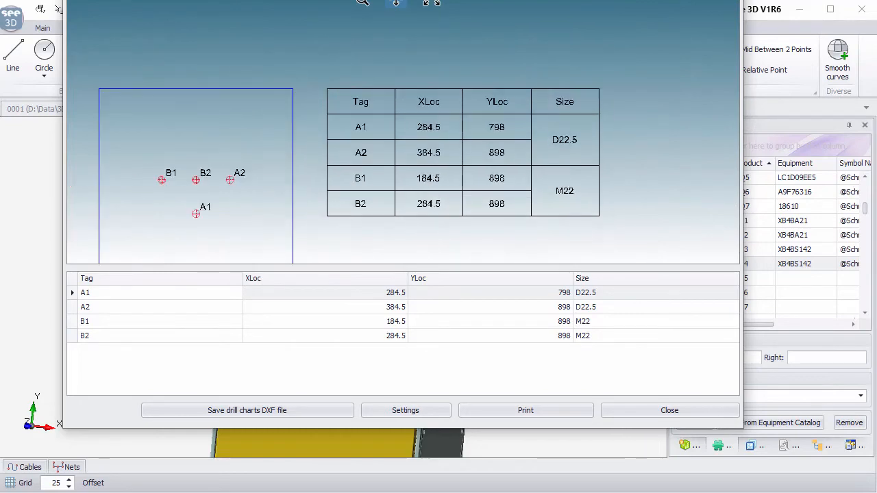
click(670, 411)
Locate the cabinet's front door (U5) in the drawing structure and hide it
scroll(410, 273, down, 3)
click(504, 273)
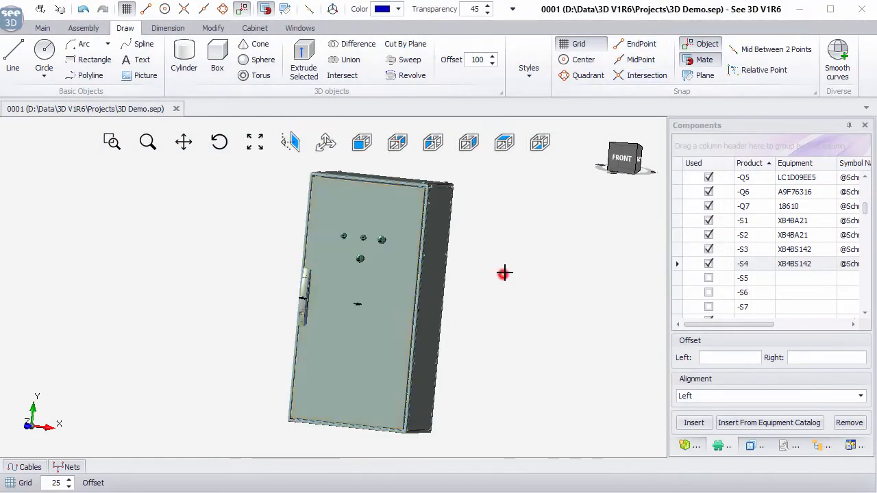
click(362, 287)
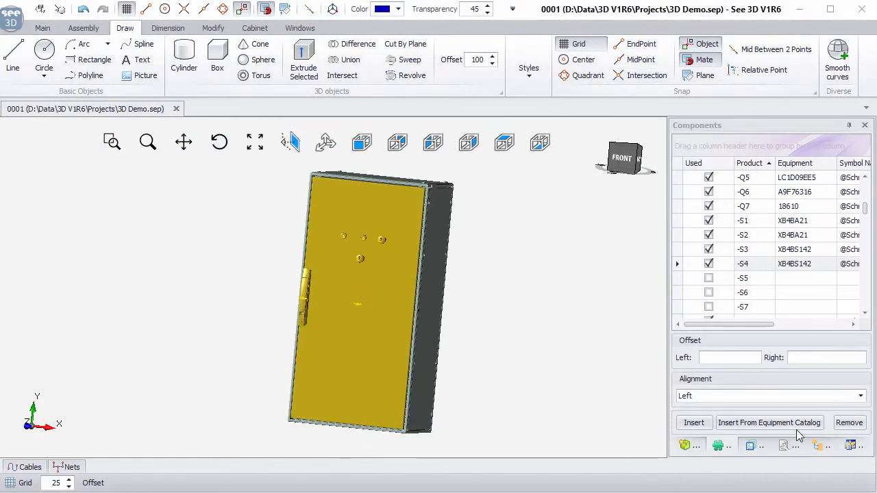
click(821, 446)
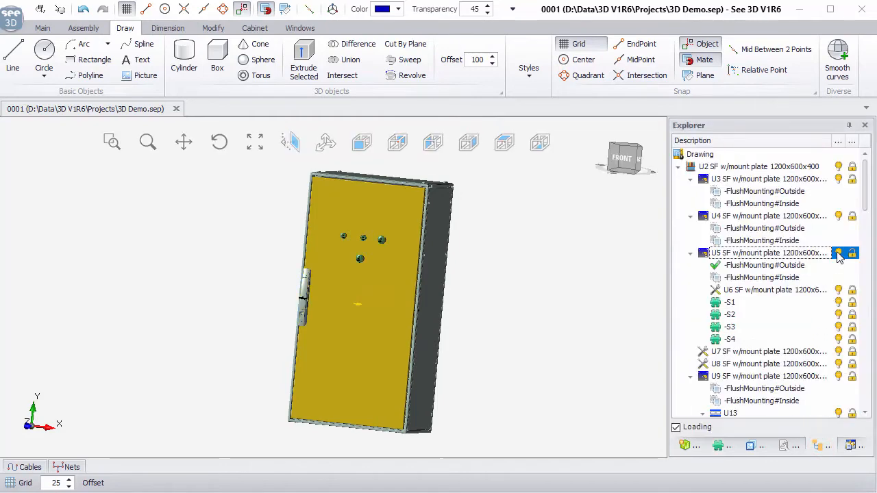
click(838, 253)
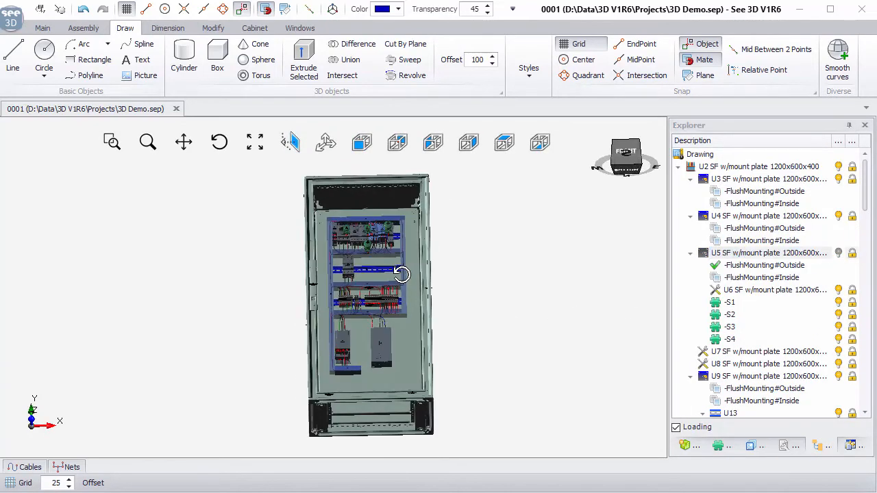
Route the nets again to connect the door components, agreeing to continue although the door is hidden
scroll(384, 276, up, 3)
scroll(381, 276, up, 2)
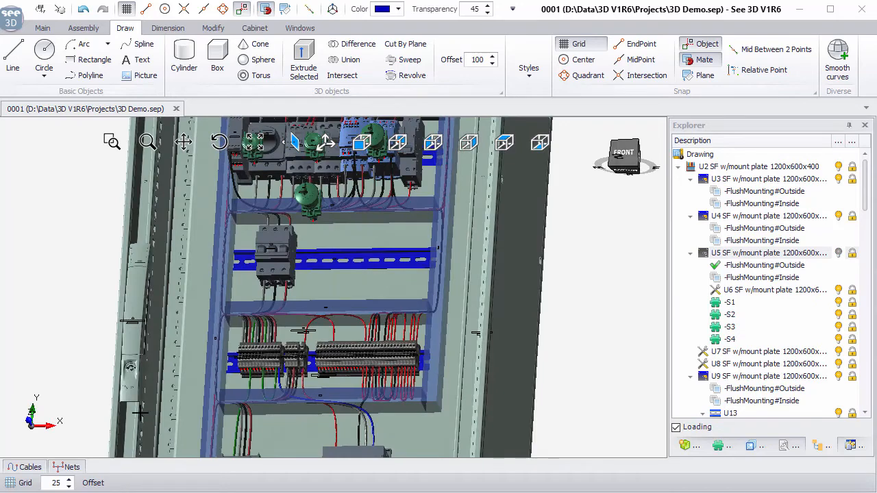
click(72, 468)
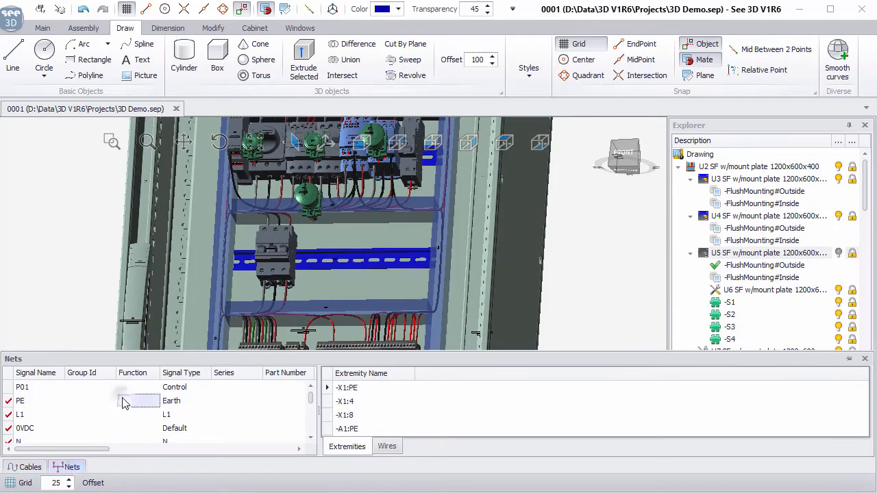
right_click(121, 398)
click(173, 459)
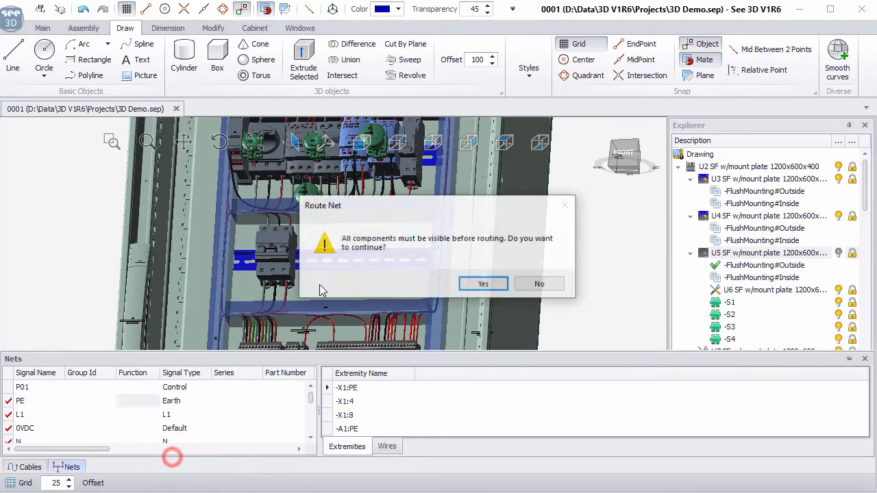
click(483, 285)
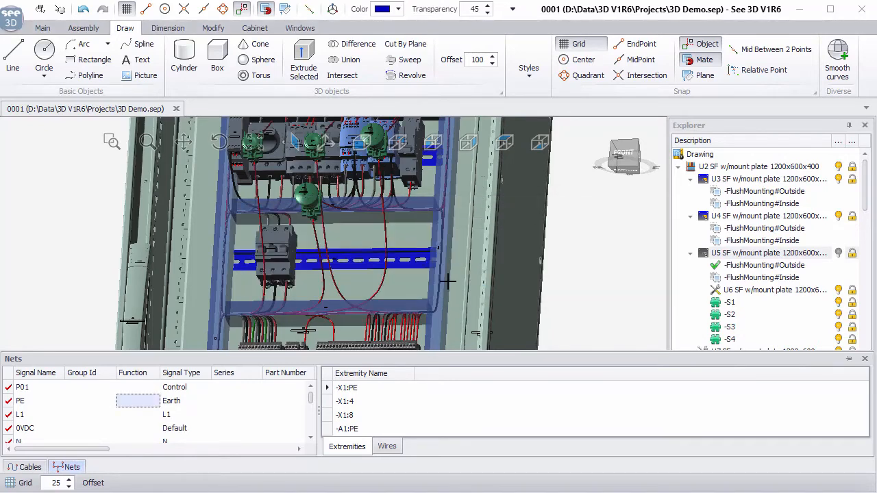
Examine the routed wires between -S1 to -S4 and the mounting plate's channels from several angles
middle_drag(351, 270, 269, 320)
scroll(370, 272, down, 4)
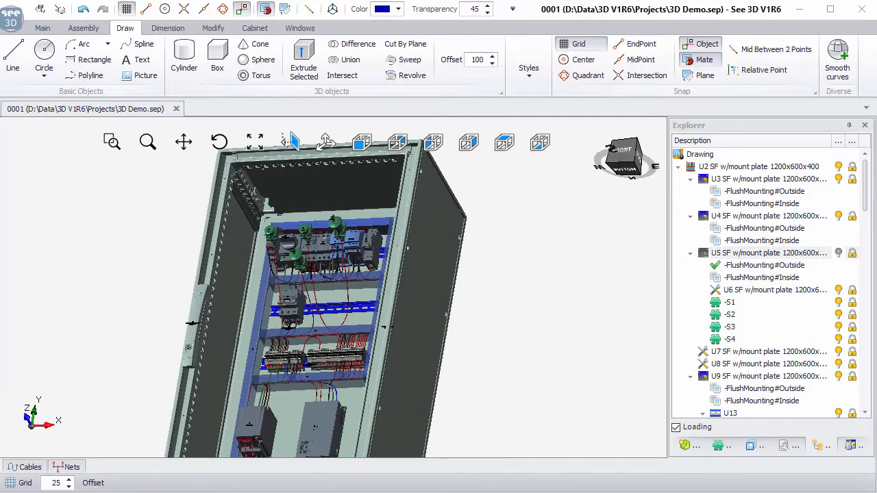
scroll(312, 272, up, 3)
middle_drag(311, 272, 295, 281)
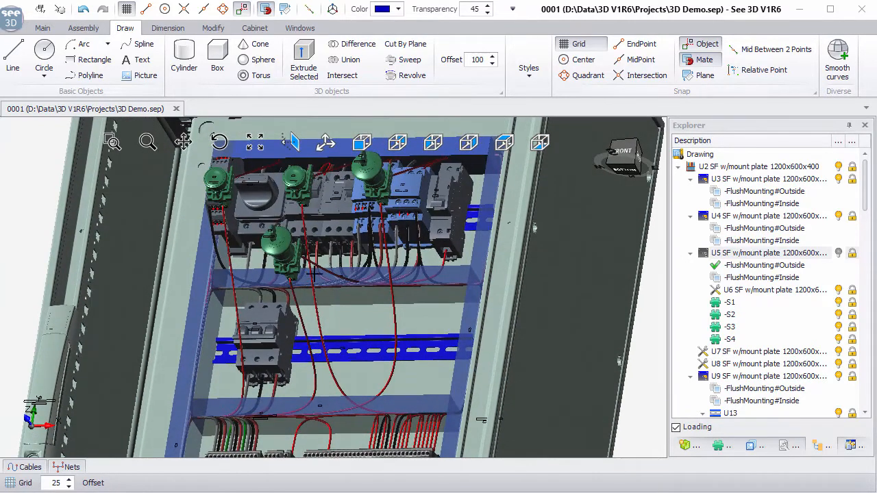
middle_drag(480, 315, 525, 309)
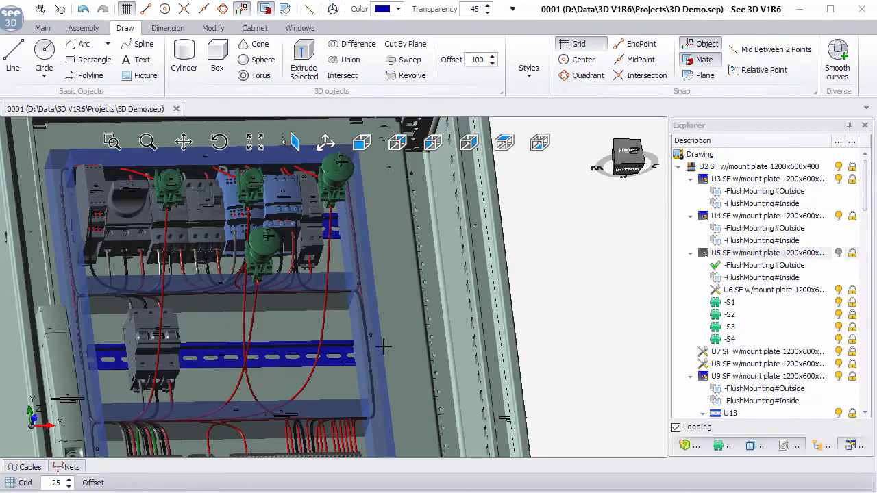
middle_drag(386, 317, 364, 376)
middle_drag(361, 381, 329, 300)
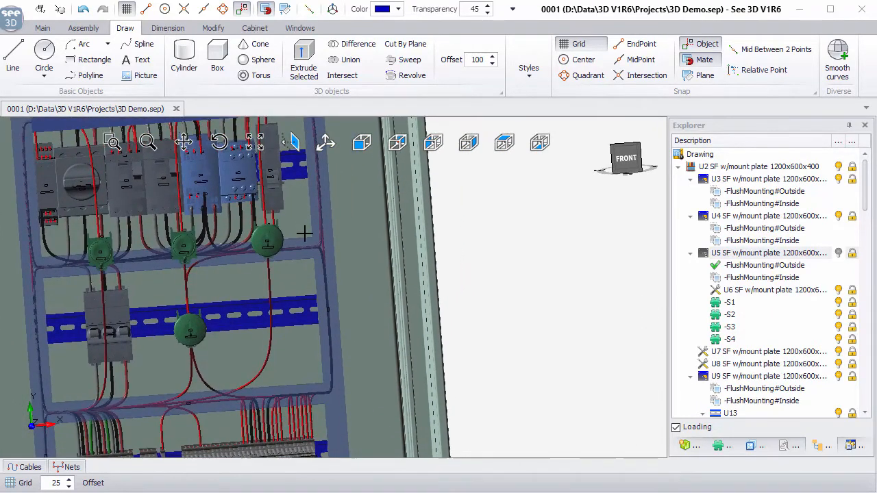
Start a route path at the junction of the right vertical channel and the horizontal channel below the top device row, extending it 100 outward
scroll(304, 234, up, 4)
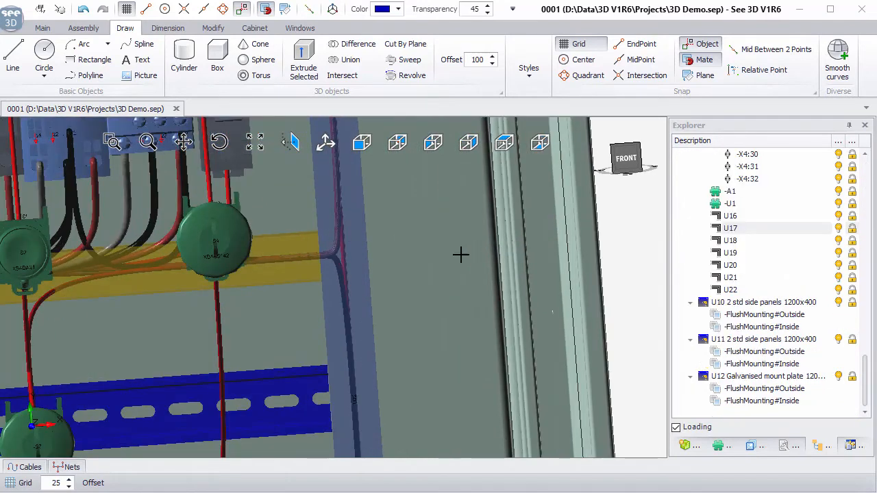
click(254, 27)
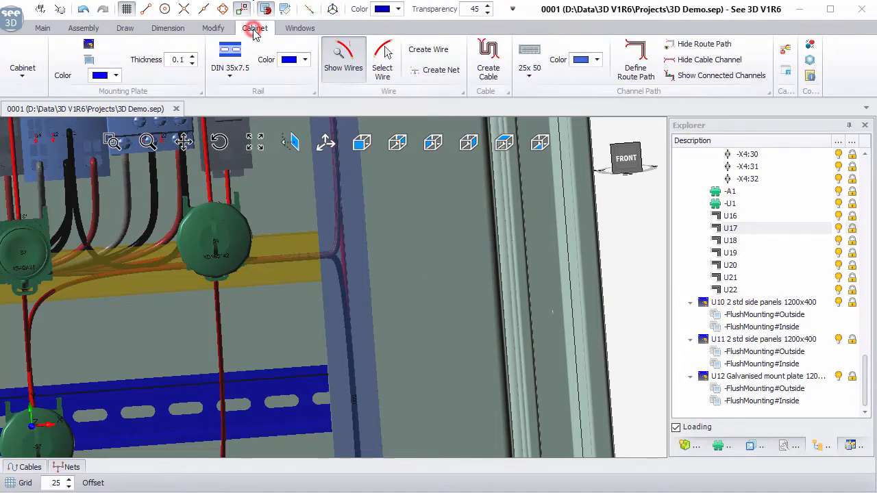
click(644, 61)
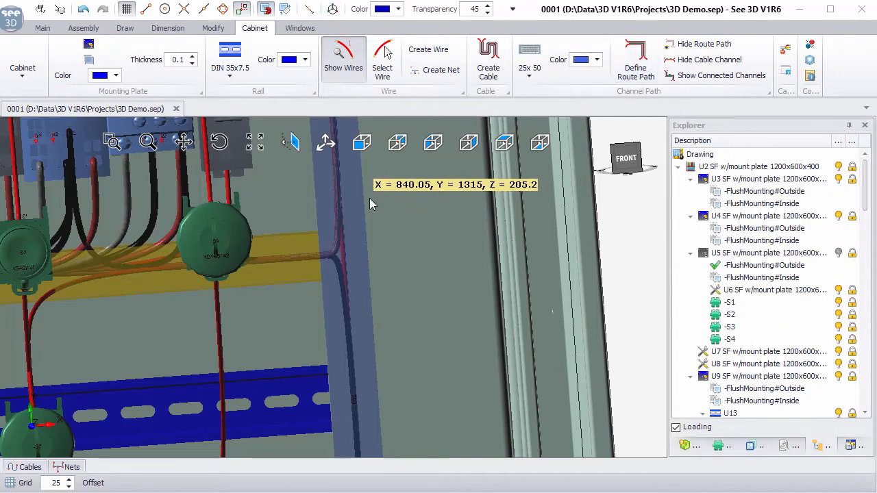
middle_drag(333, 223, 339, 203)
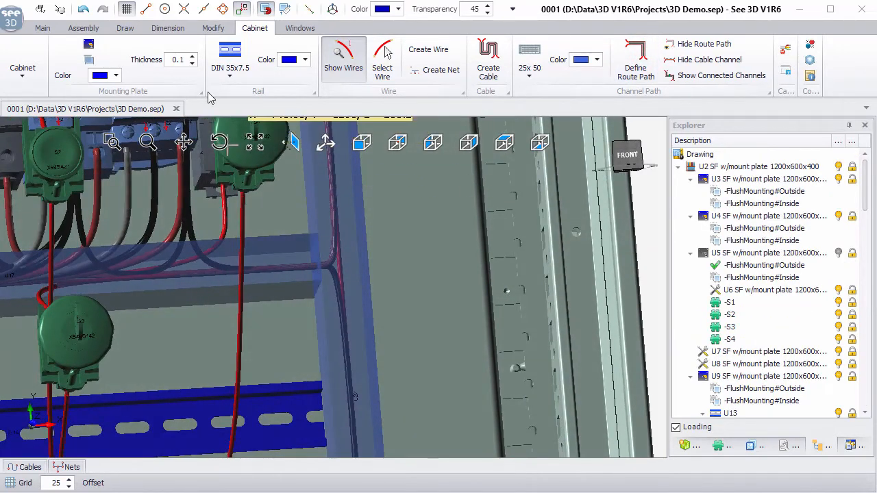
click(145, 8)
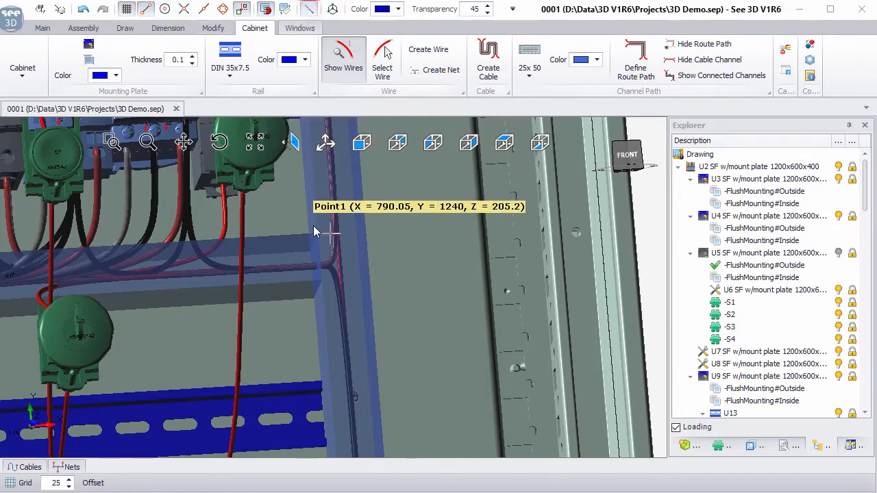
click(310, 8)
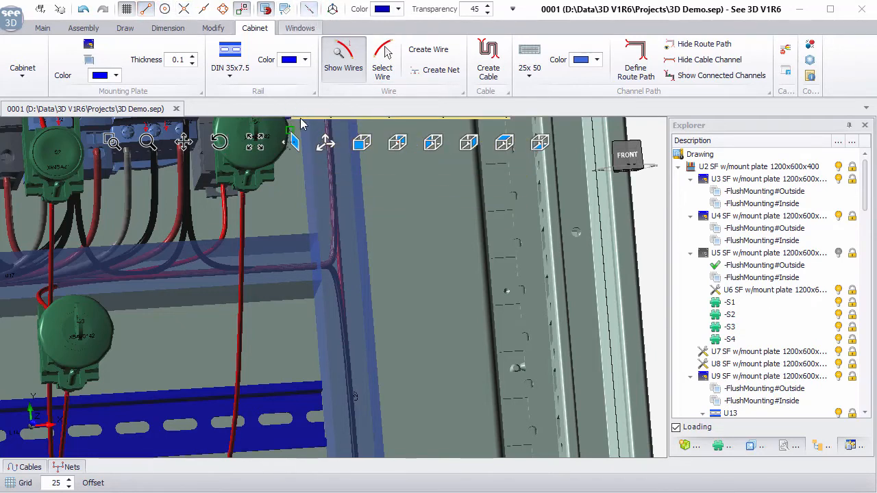
click(318, 235)
click(314, 293)
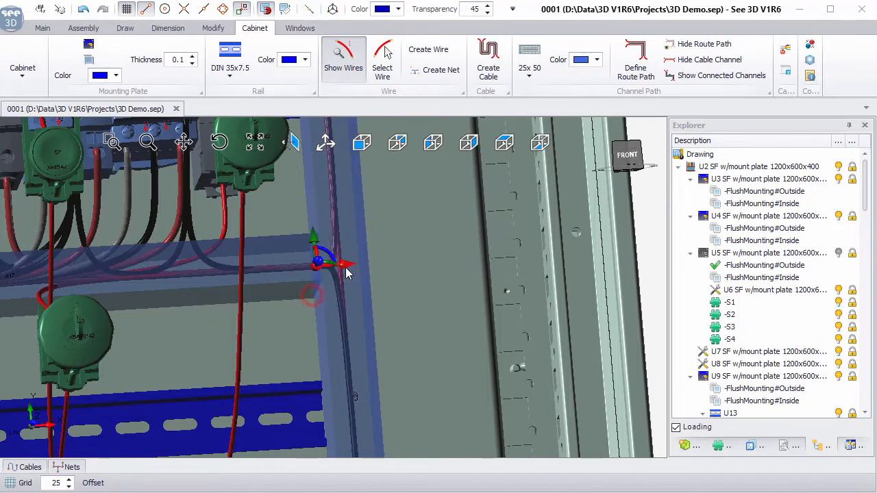
click(361, 142)
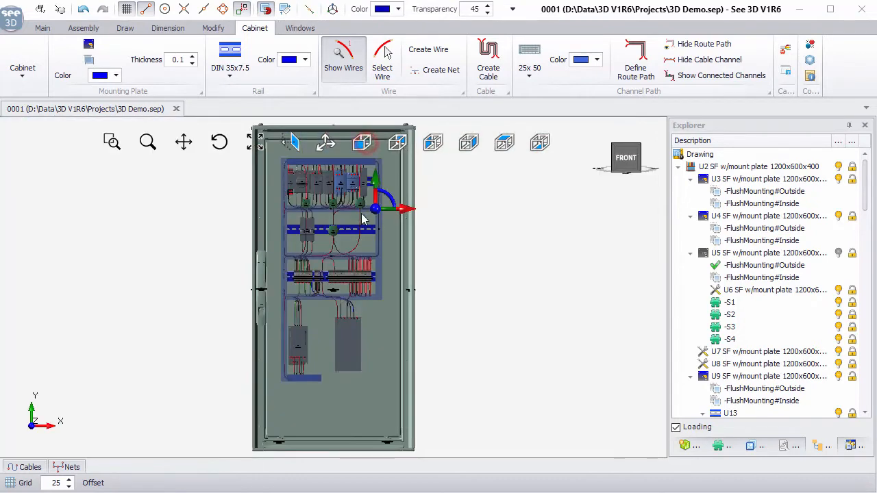
scroll(386, 210, up, 4)
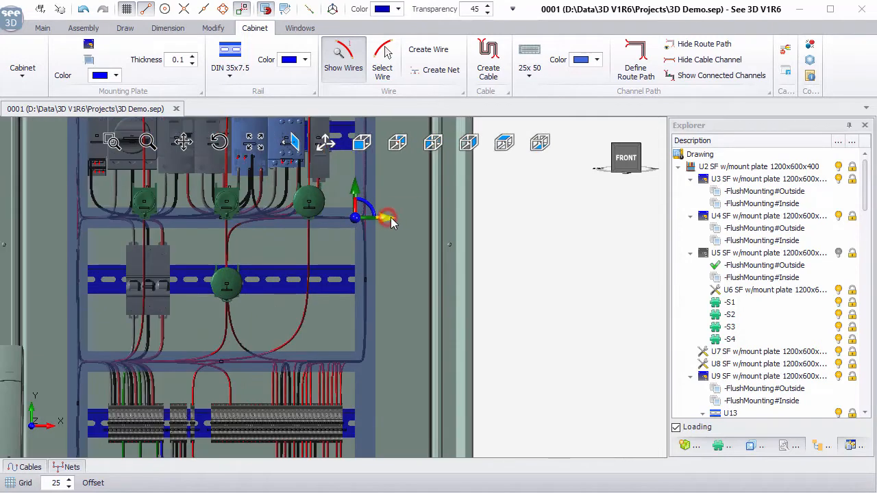
drag(388, 224, 482, 222)
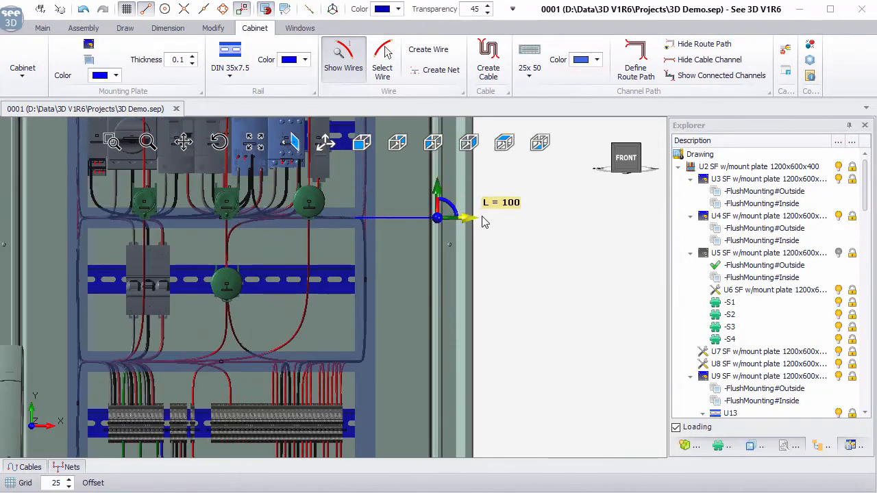
Extend the route path forward from the mounting plate to the depth of the cabinet door
click(468, 142)
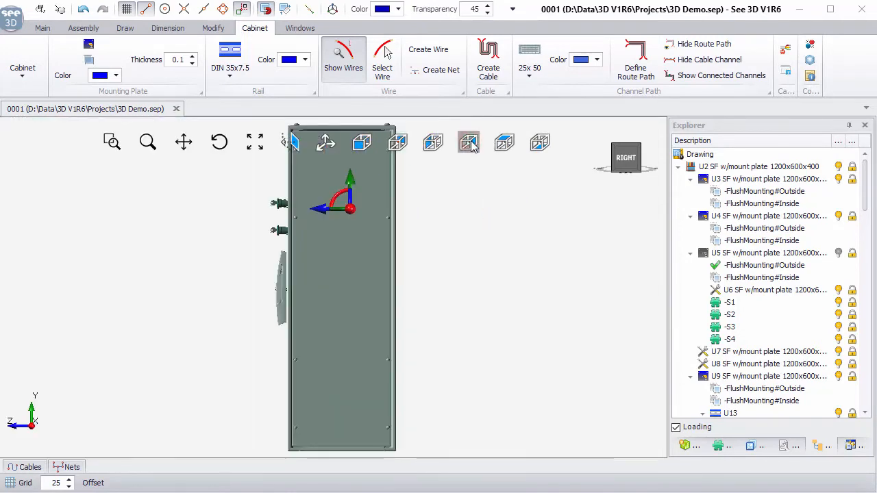
scroll(336, 210, up, 4)
drag(350, 213, 156, 206)
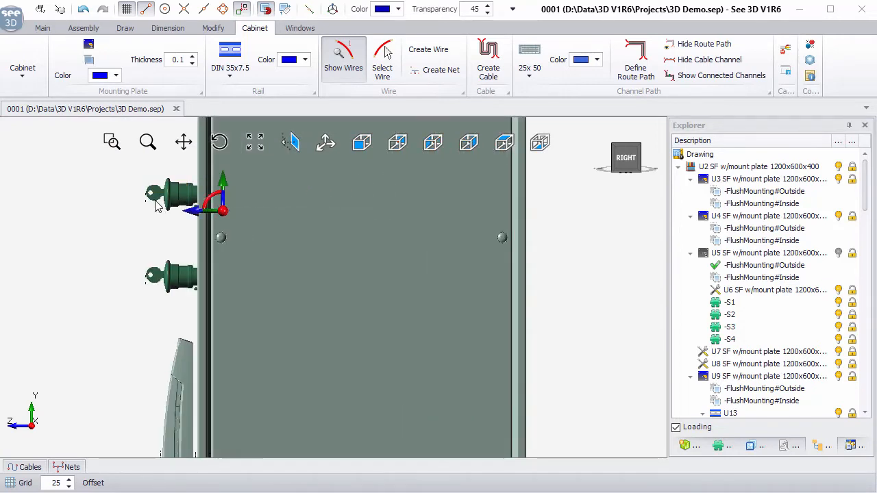
Run the route path back inward along the door, up, and across above the upper row of door components, and finish it
click(363, 144)
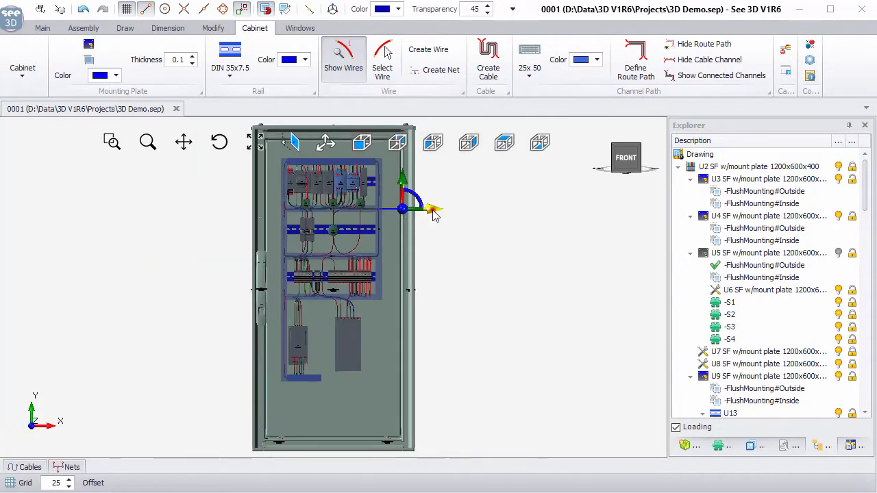
drag(434, 214, 392, 198)
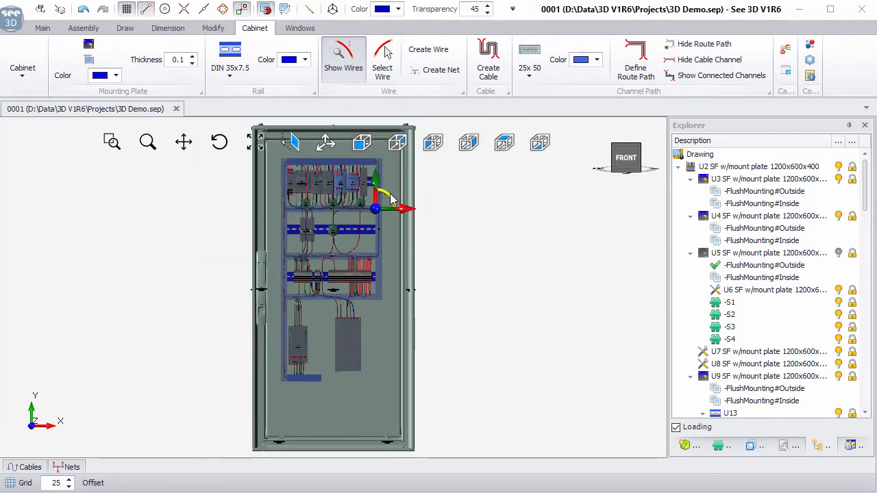
scroll(378, 200, up, 5)
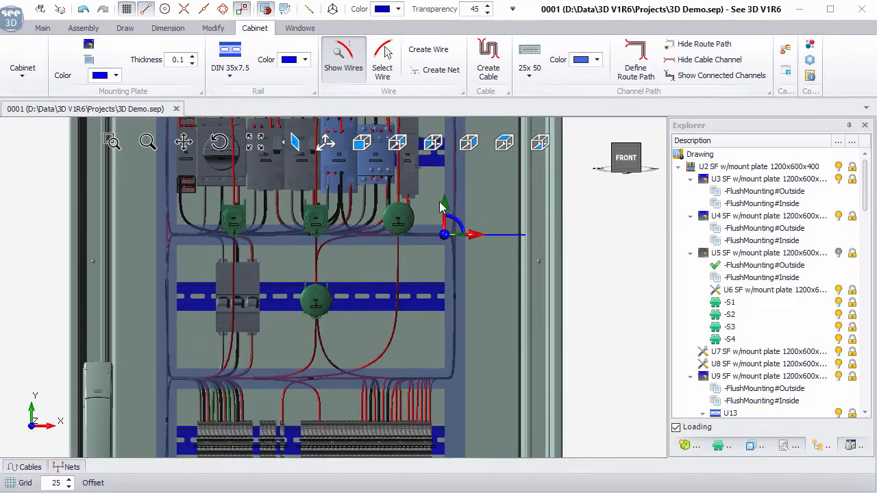
drag(444, 212, 446, 143)
drag(466, 176, 155, 159)
right_click(424, 240)
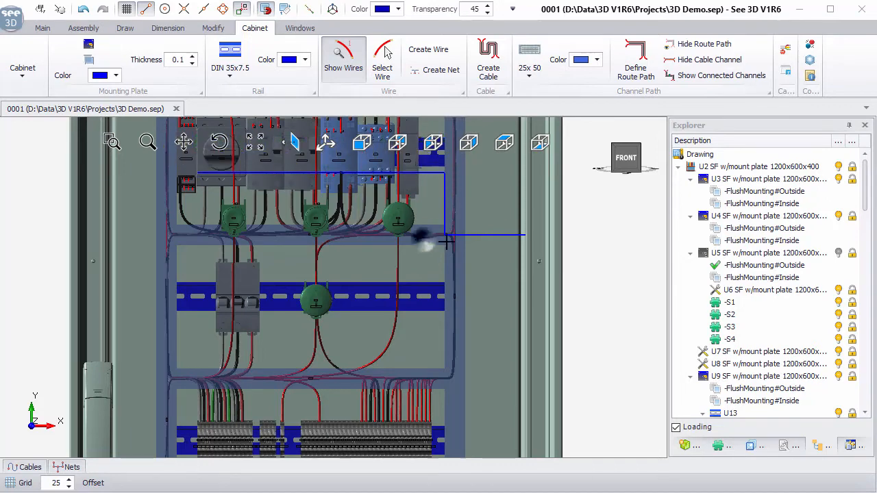
Define a second route path branching from the first path's inner corner, going down and across beneath the lower door component
scroll(427, 263, up, 3)
middle_drag(427, 263, 444, 255)
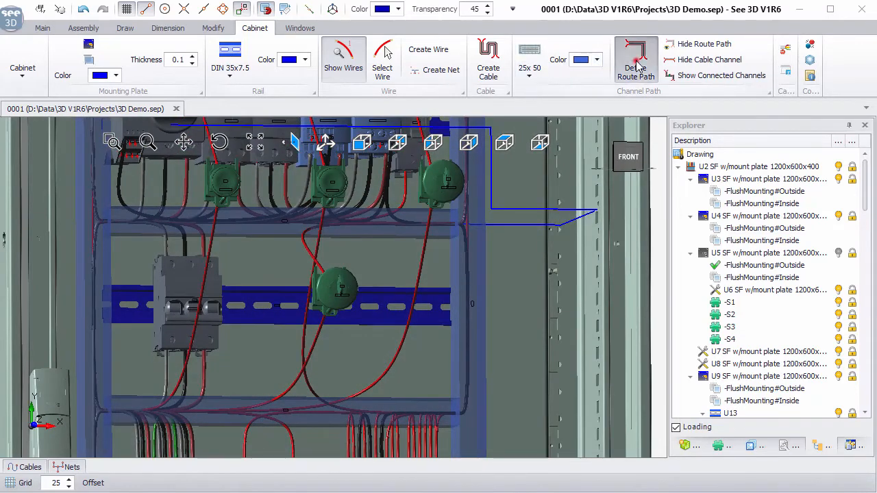
click(497, 209)
drag(493, 185, 491, 294)
drag(481, 345, 310, 343)
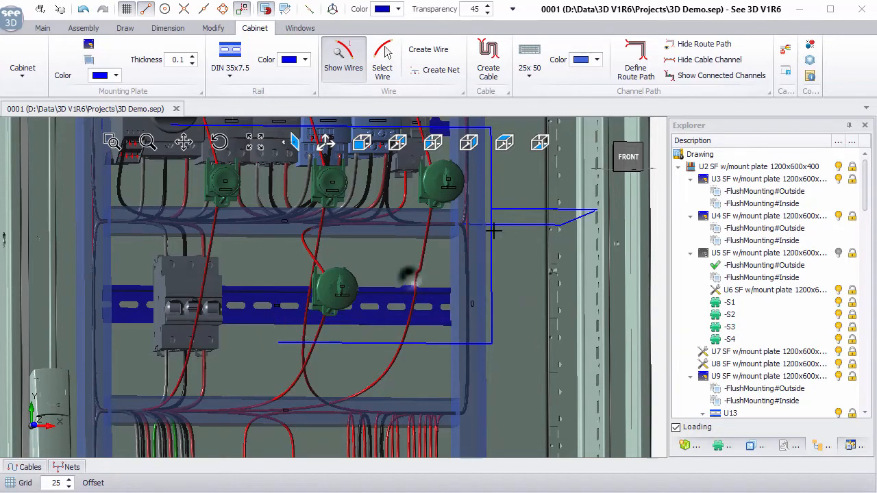
Define a third route path from the same corner, stepping inward and slightly down, and running just beneath the upper row of door components
click(638, 56)
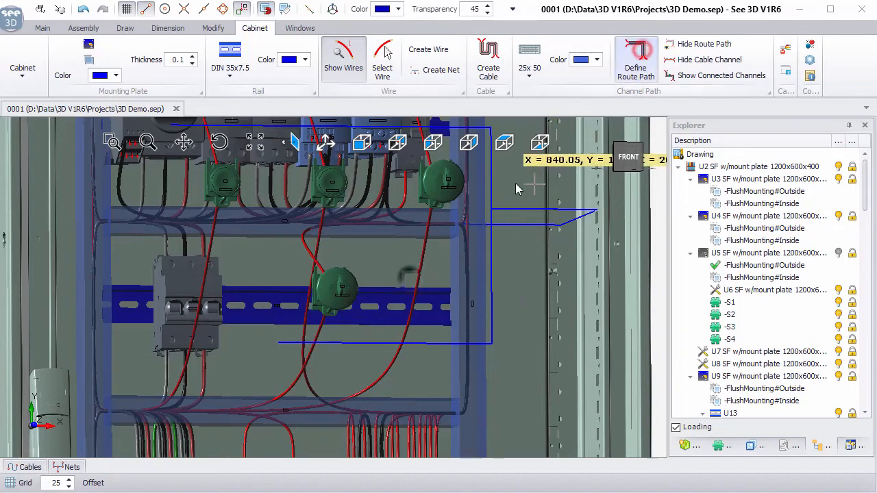
click(495, 218)
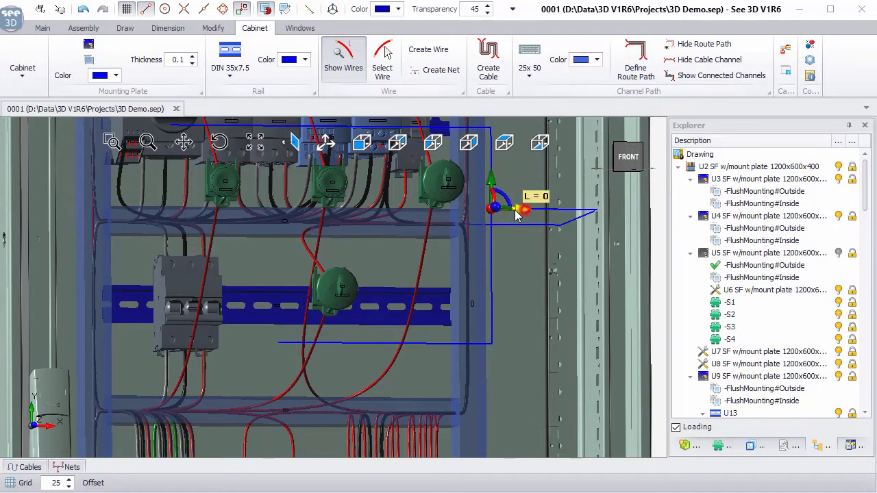
drag(467, 179, 121, 218)
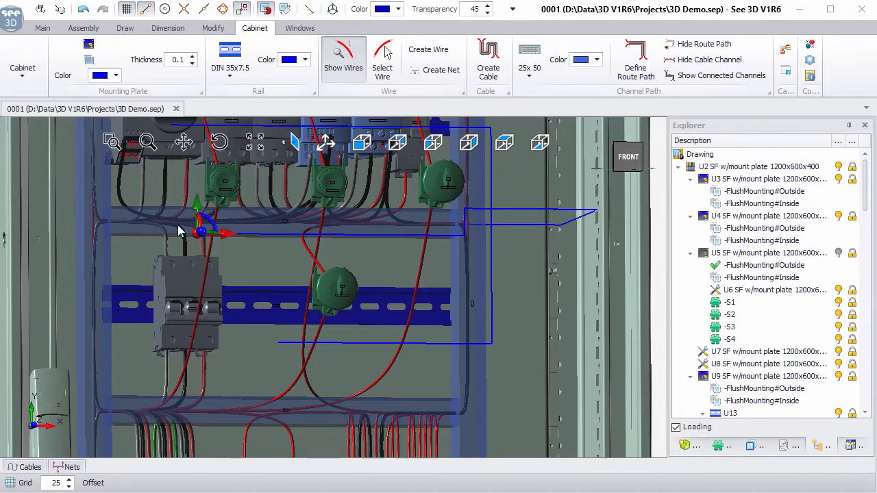
click(265, 256)
Re-route all nets so the door wiring follows the new route paths, agreeing to continue with hidden components
middle_drag(436, 306, 457, 265)
scroll(442, 314, down, 5)
mouse_move(445, 315)
middle_down()
mouse_move(452, 322)
mouse_move(462, 303)
mouse_move(428, 312)
middle_up()
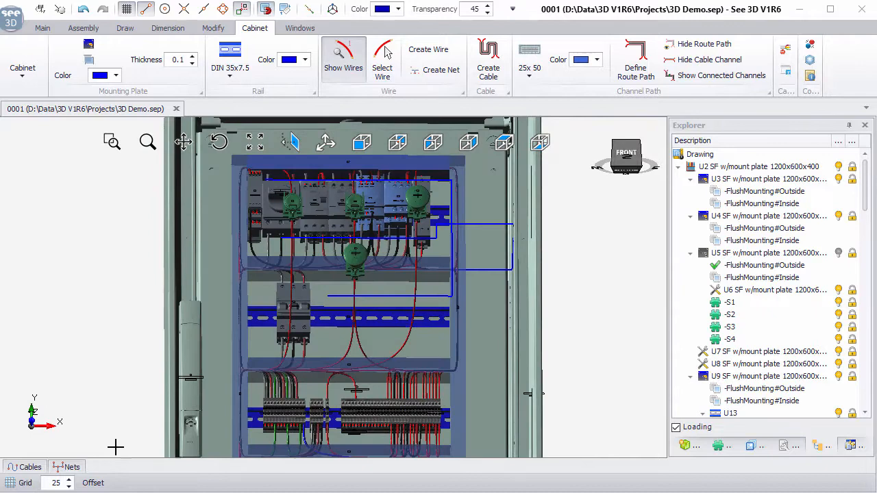
click(72, 468)
right_click(76, 411)
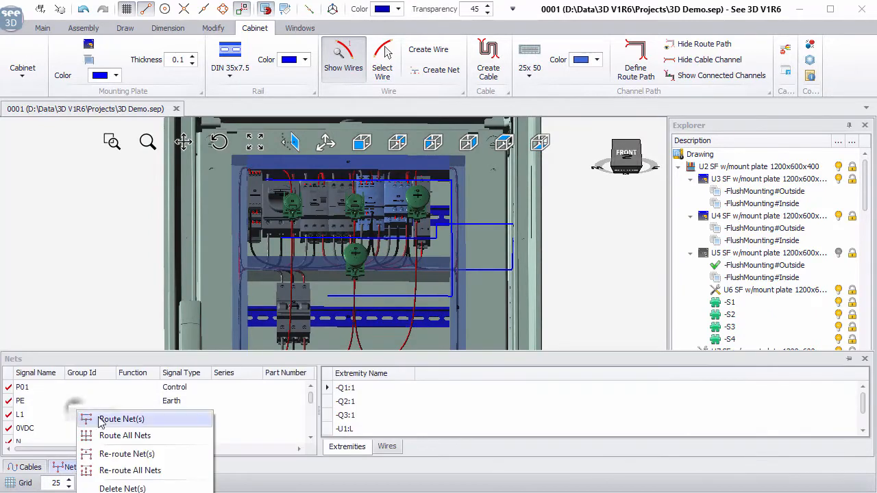
click(129, 472)
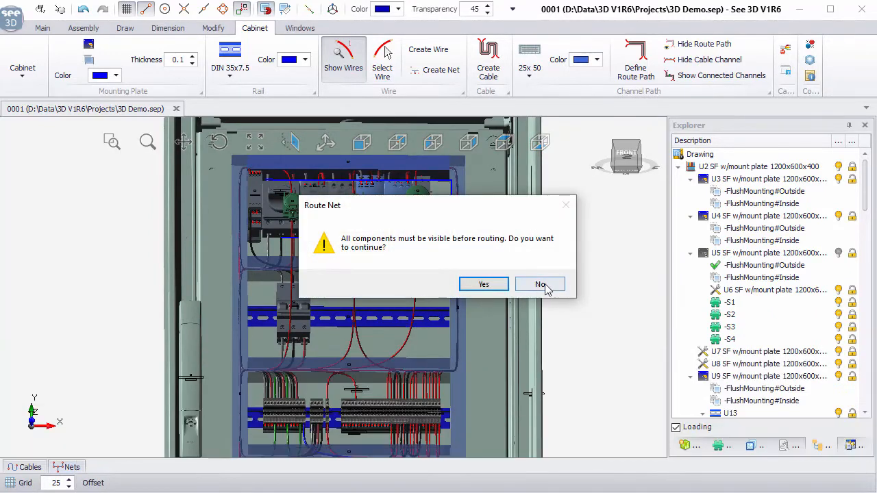
click(494, 286)
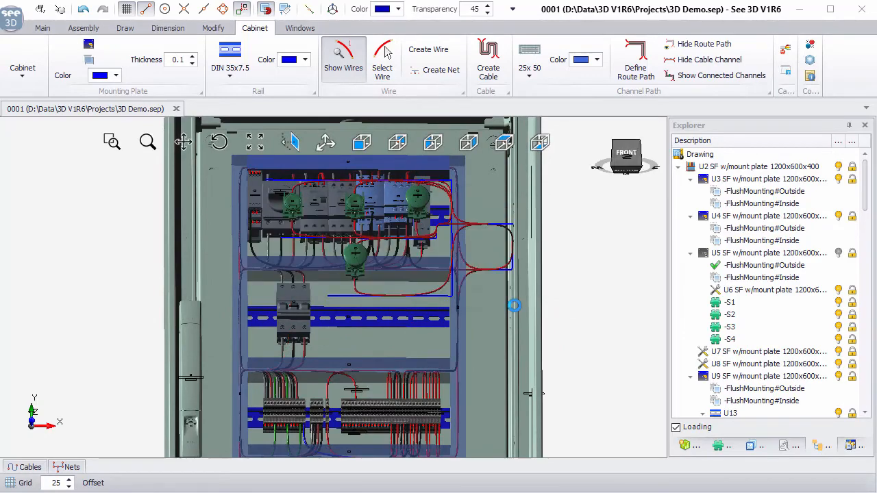
Open the alternative route paths for the wire leaving the underside of the lower door component
middle_drag(497, 320, 516, 295)
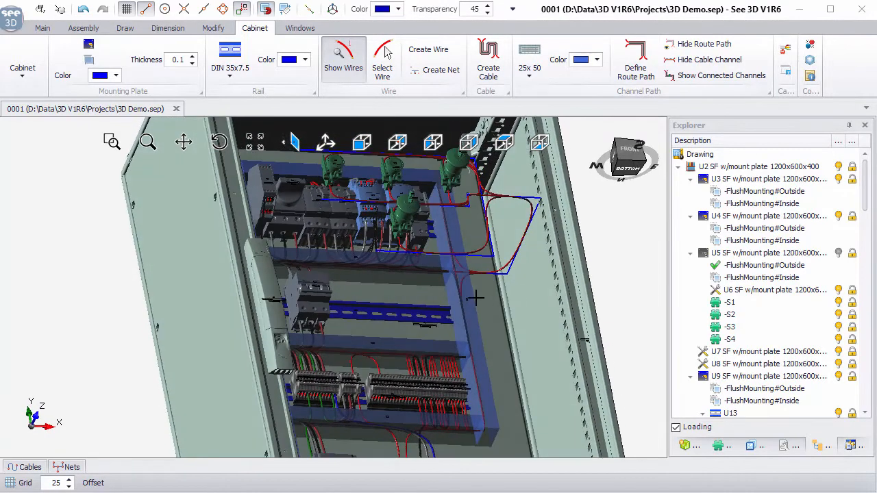
scroll(470, 280, up, 3)
scroll(470, 280, up, 2)
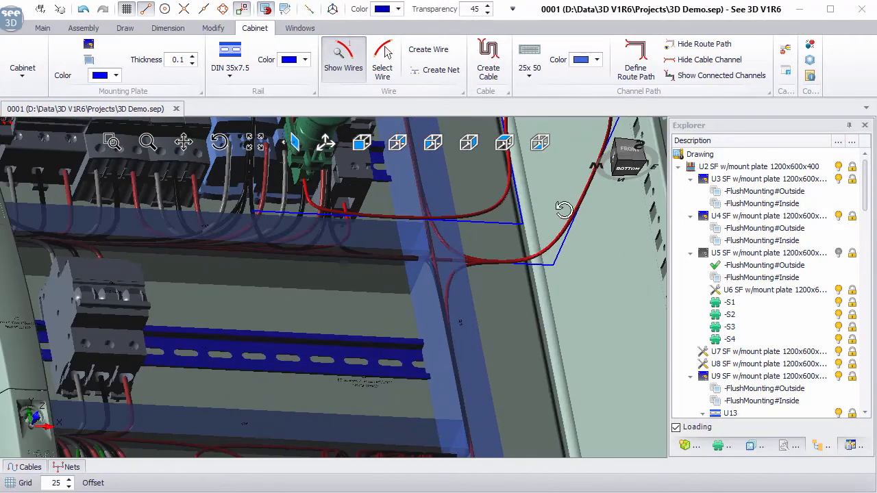
middle_drag(563, 210, 532, 235)
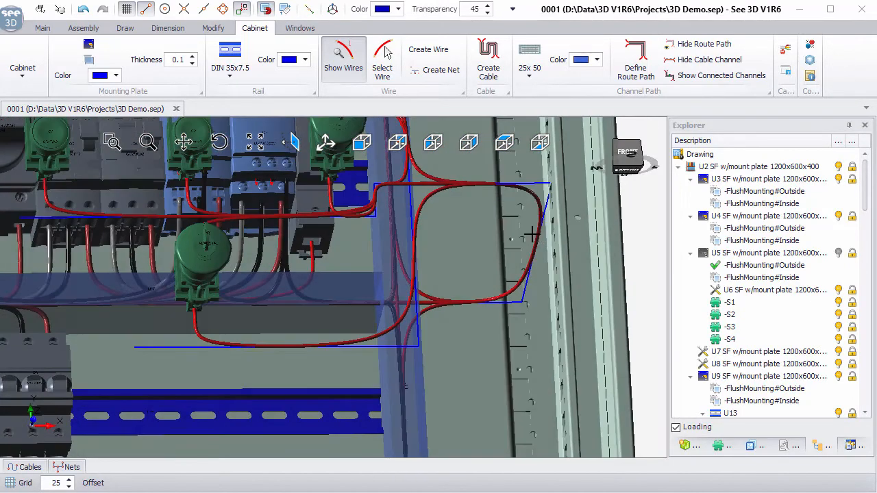
click(194, 320)
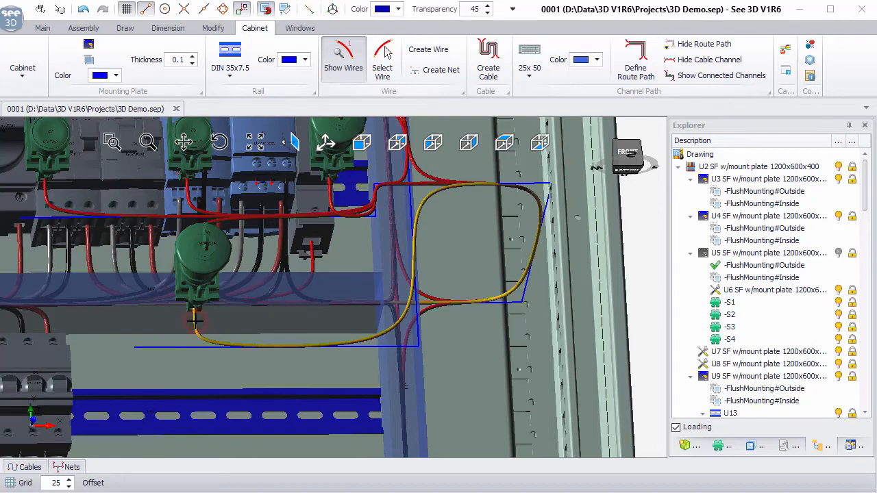
scroll(195, 320, down, 3)
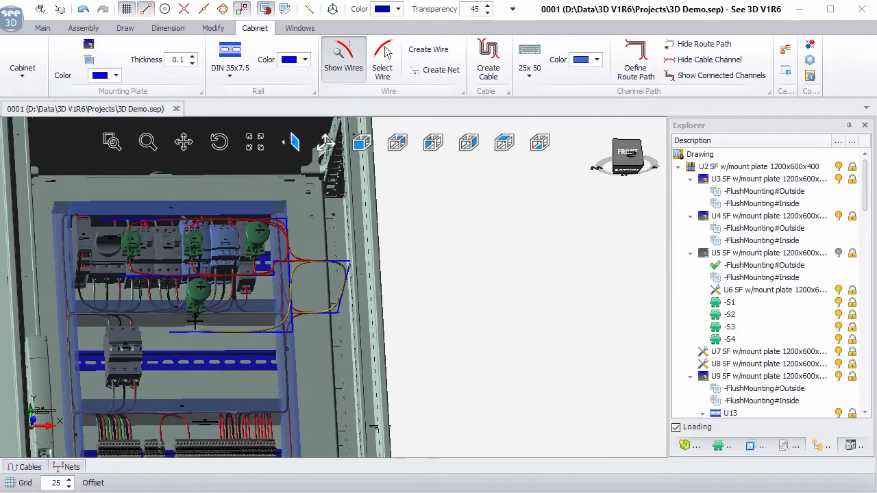
right_click(195, 320)
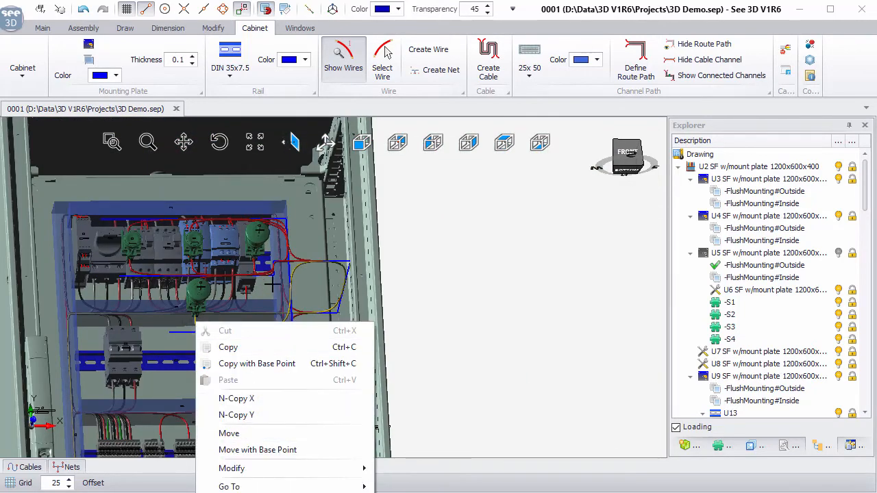
right_click(327, 220)
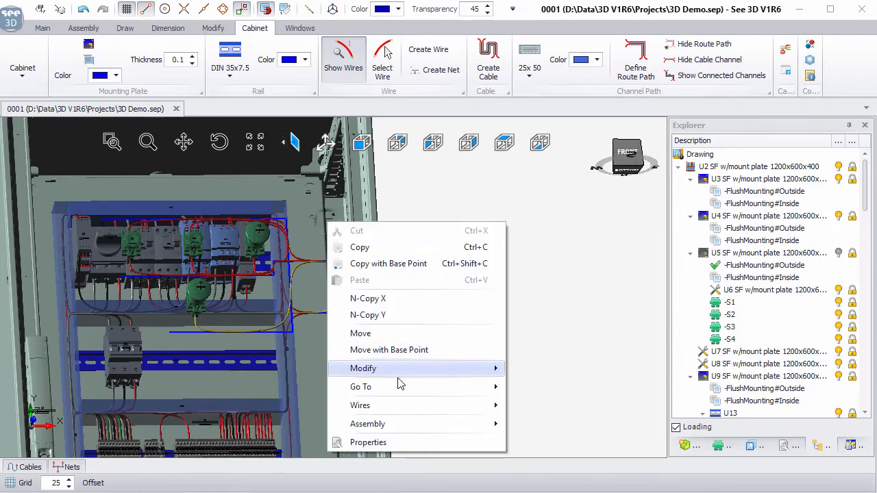
mouse_move(395, 409)
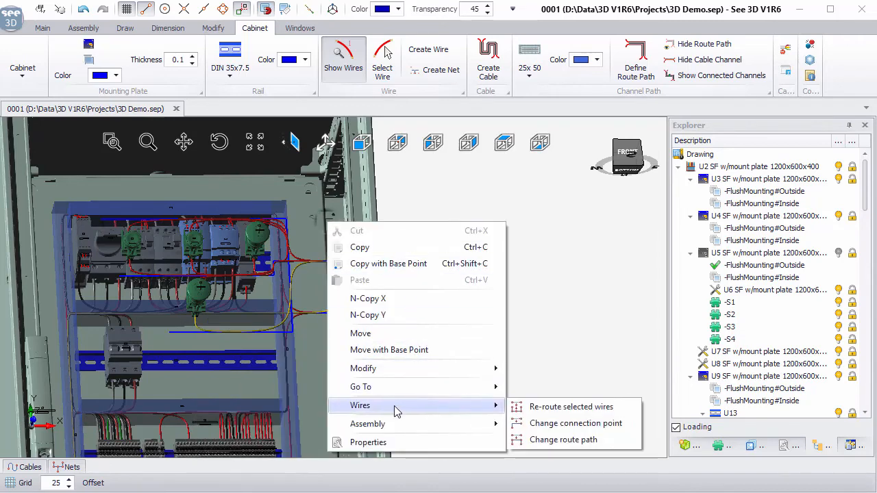
click(576, 440)
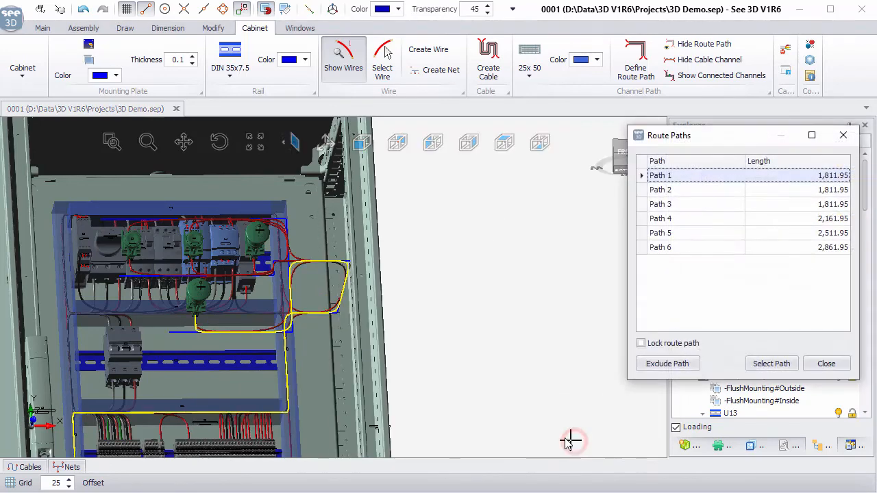
Compare Path 1 to Path 4 for the selected wire and route it along Path 3
scroll(309, 357, down, 3)
middle_drag(306, 371, 407, 315)
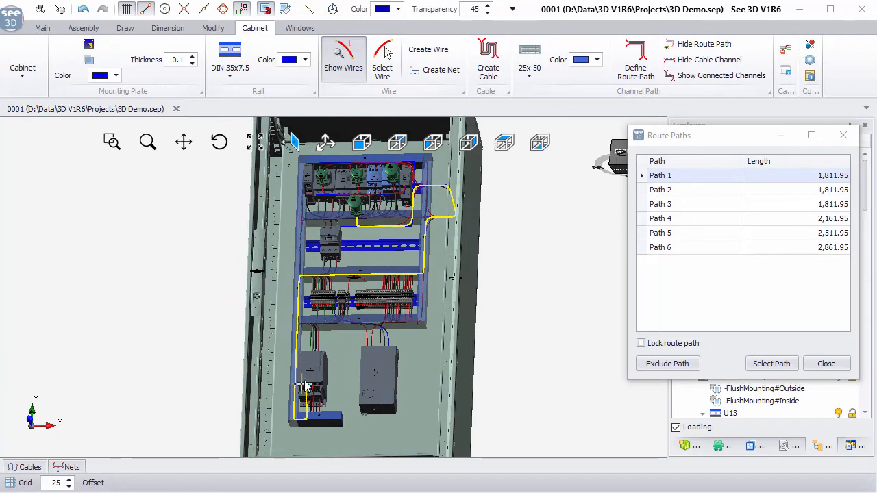
click(677, 192)
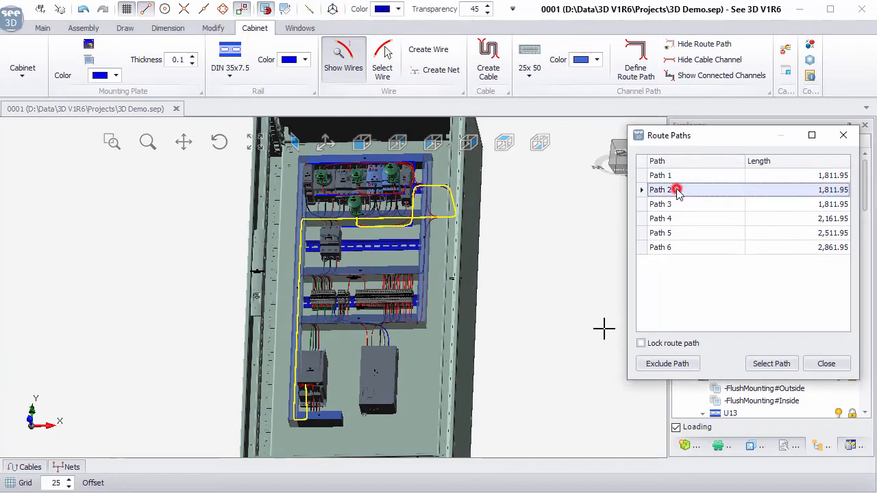
click(687, 177)
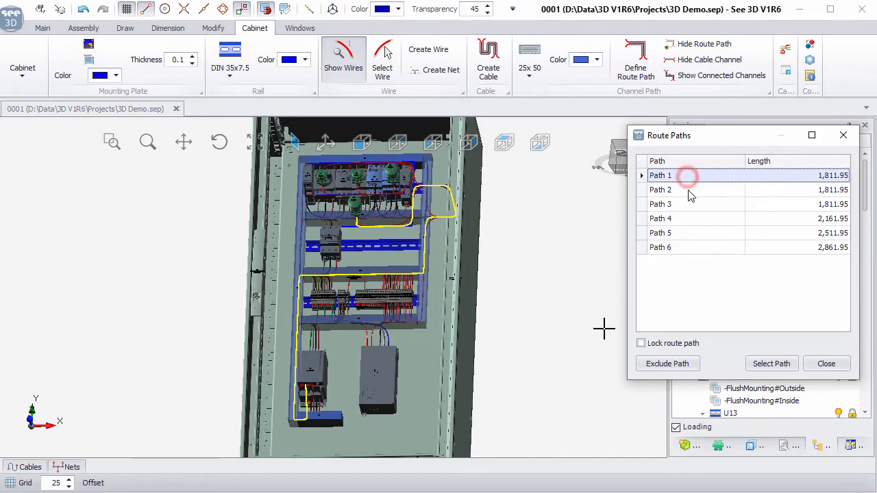
click(690, 189)
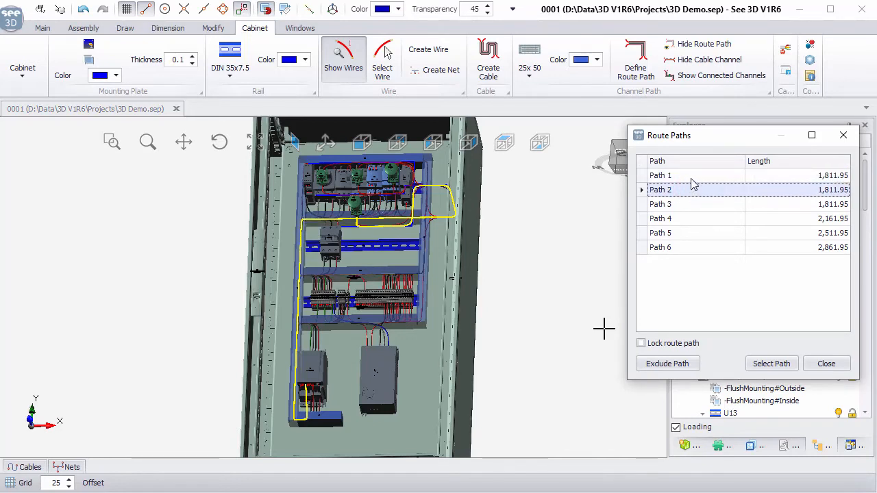
click(678, 205)
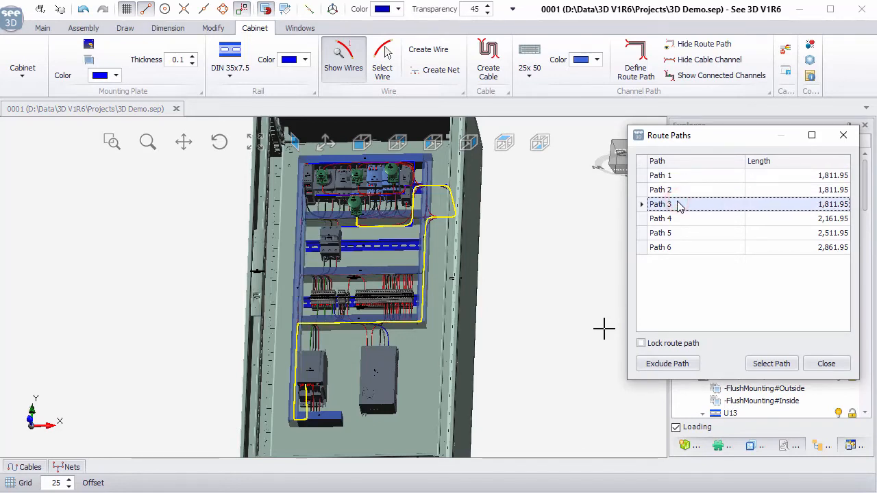
click(669, 219)
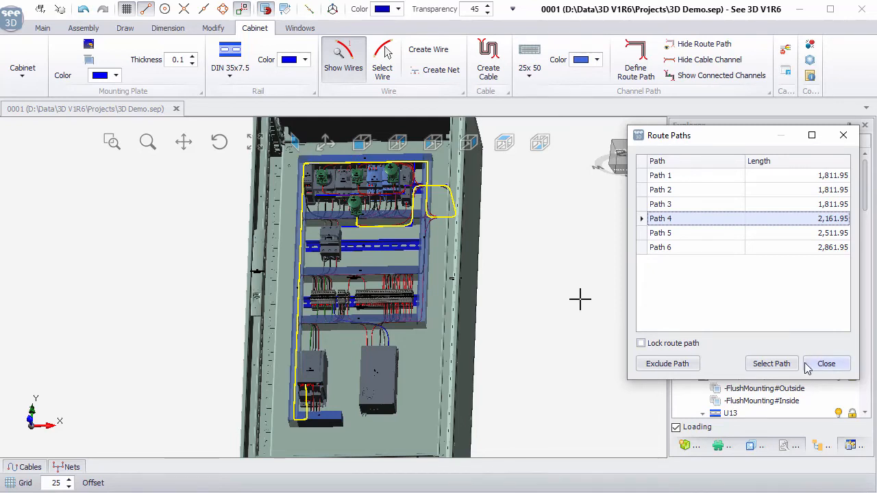
click(803, 205)
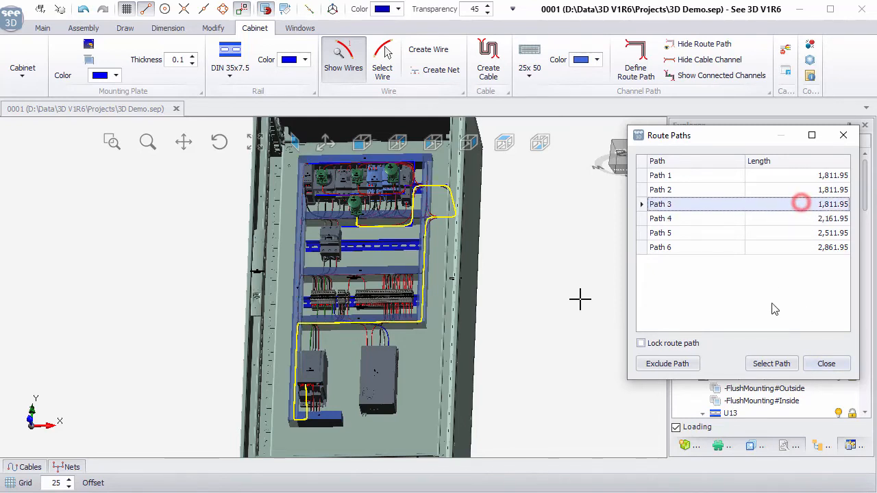
click(775, 365)
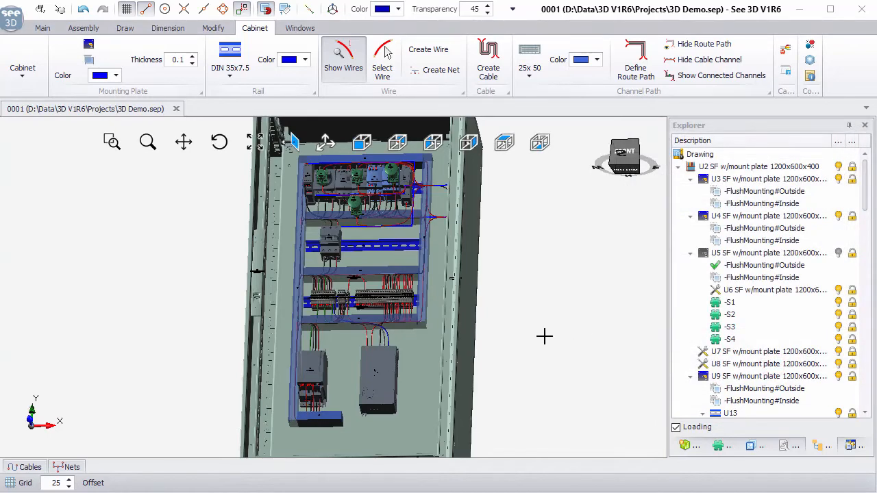
Generate a preview of the wire routing report using the WireRouting.dpa3drep template
middle_drag(406, 284, 427, 293)
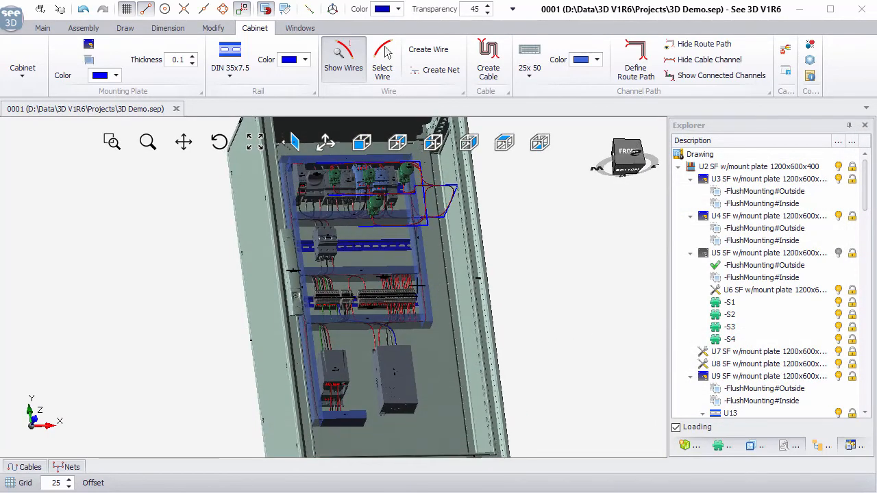
click(15, 23)
mouse_move(28, 139)
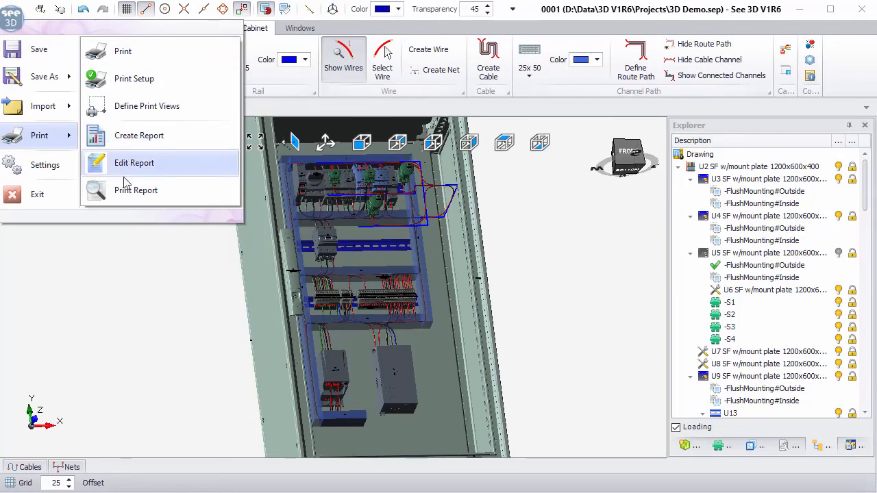
click(147, 190)
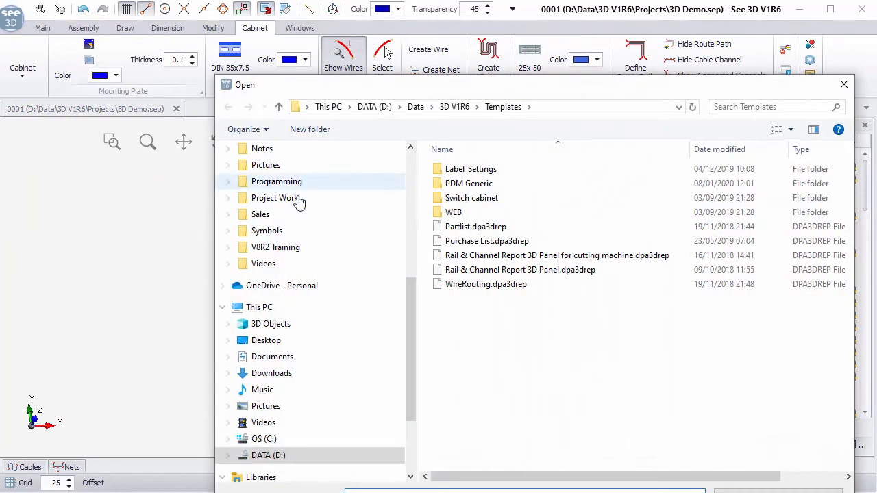
double_click(481, 292)
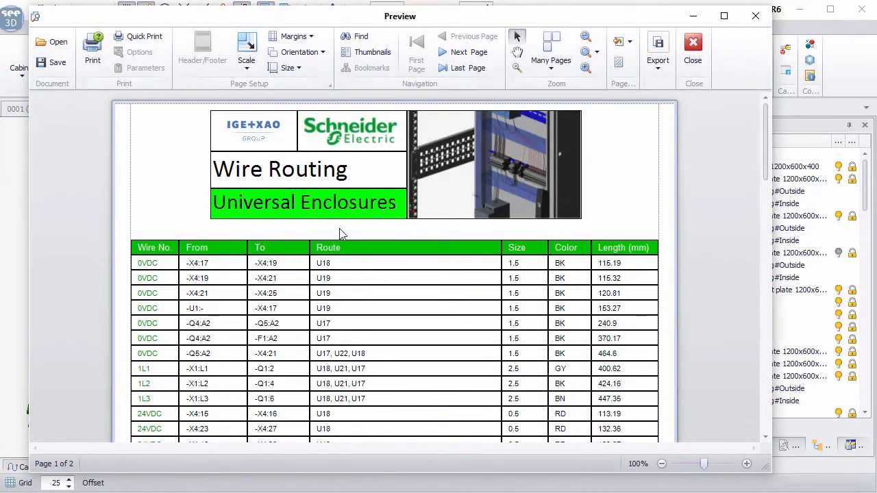
Review the routes, sizes, colours and lengths listed in the wire routing report and close its preview
scroll(342, 234, down, 3)
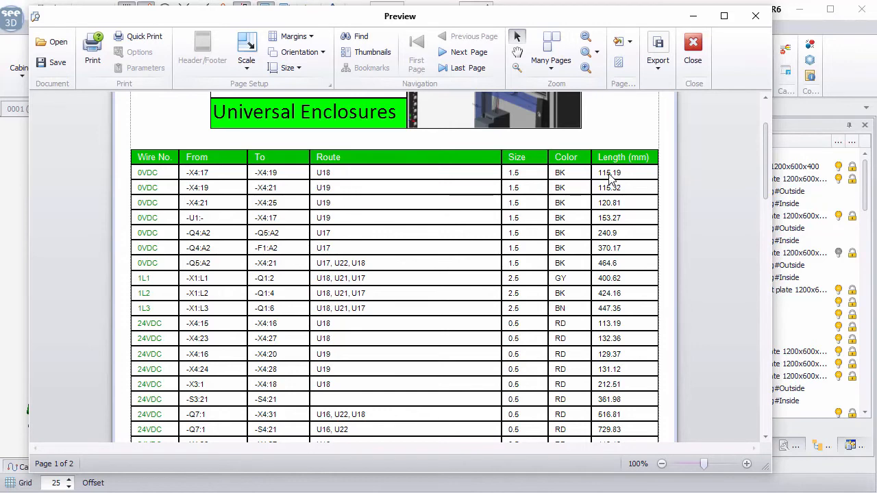
scroll(610, 177, down, 10)
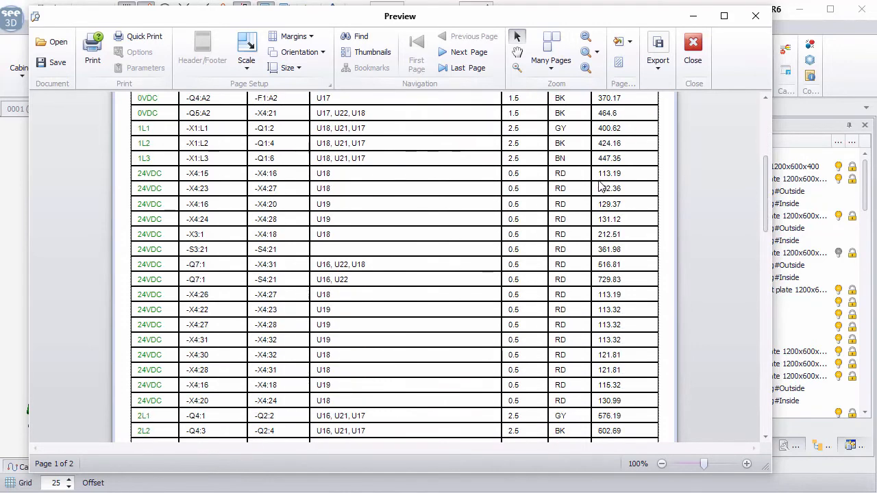
click(756, 9)
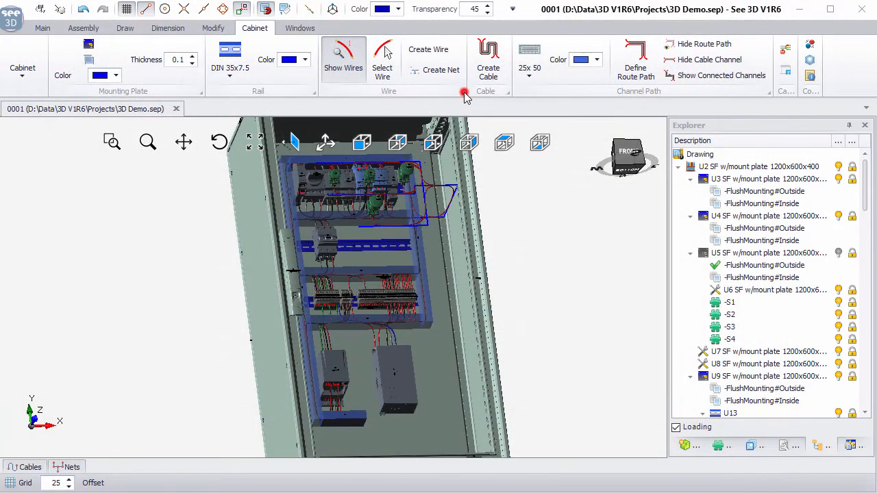
Check the wire extra length options in the wire settings and close them without changes
click(464, 92)
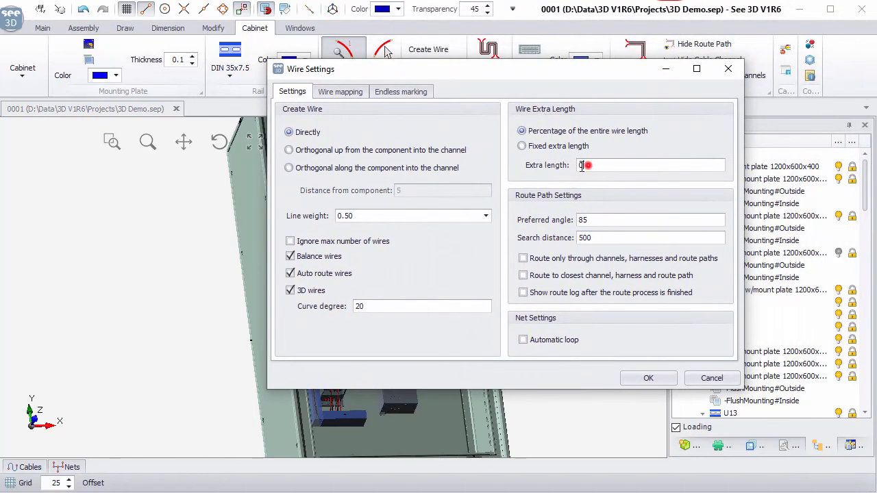
double_click(582, 165)
click(728, 68)
Show the properties of circuit breaker -Q6 and locate its Connection 0 terminal on the model
scroll(331, 235, up, 5)
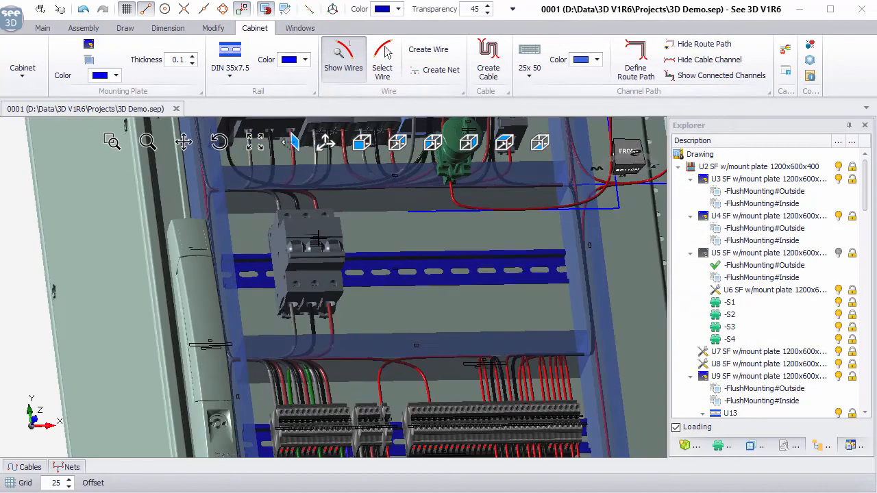
click(319, 238)
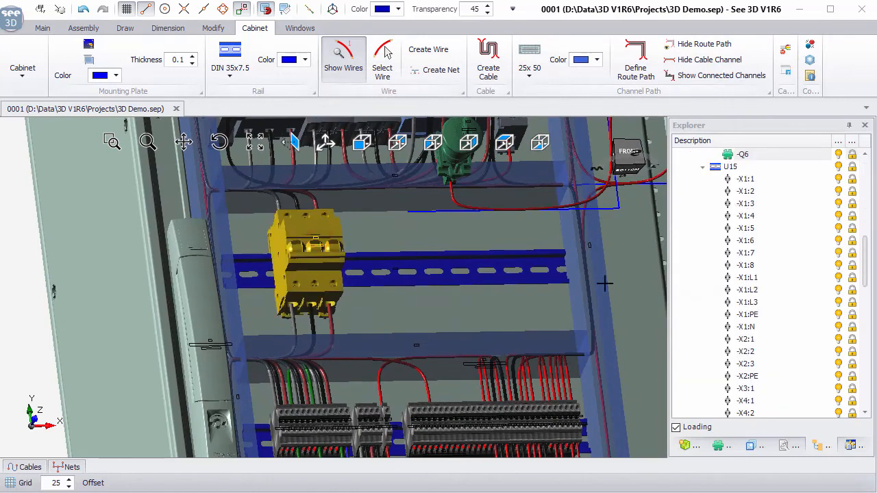
click(792, 447)
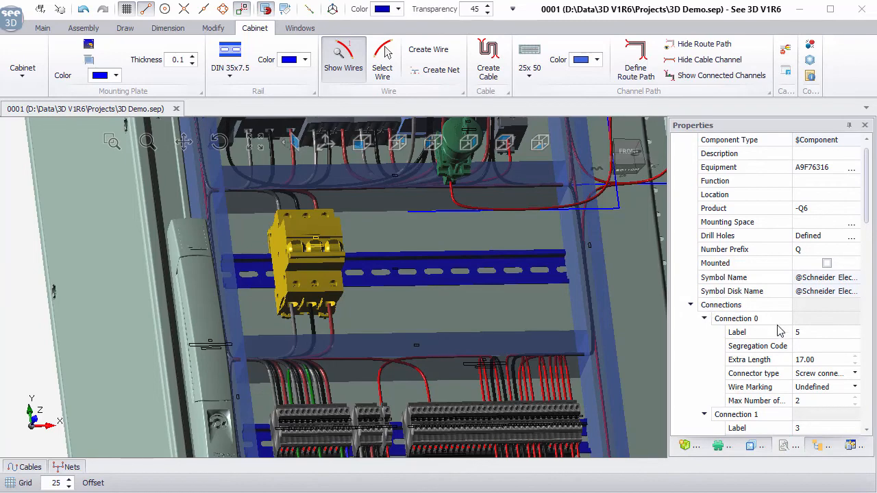
click(811, 335)
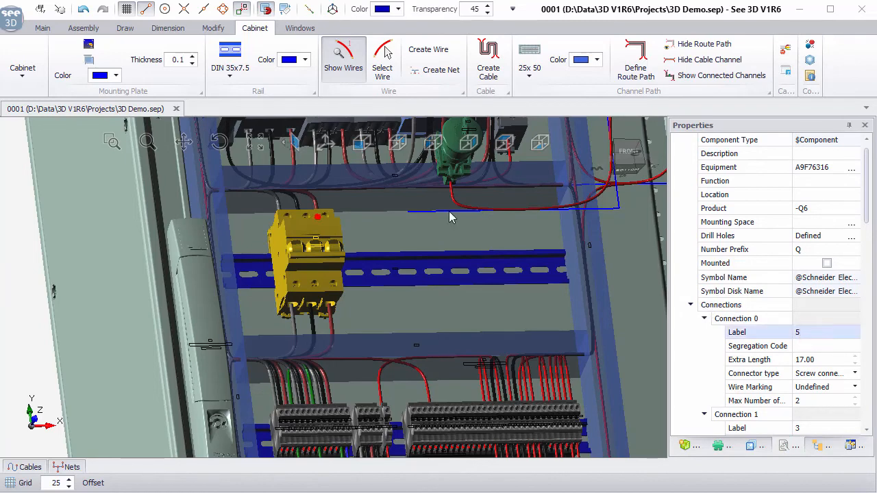
middle_drag(325, 222, 310, 258)
click(823, 346)
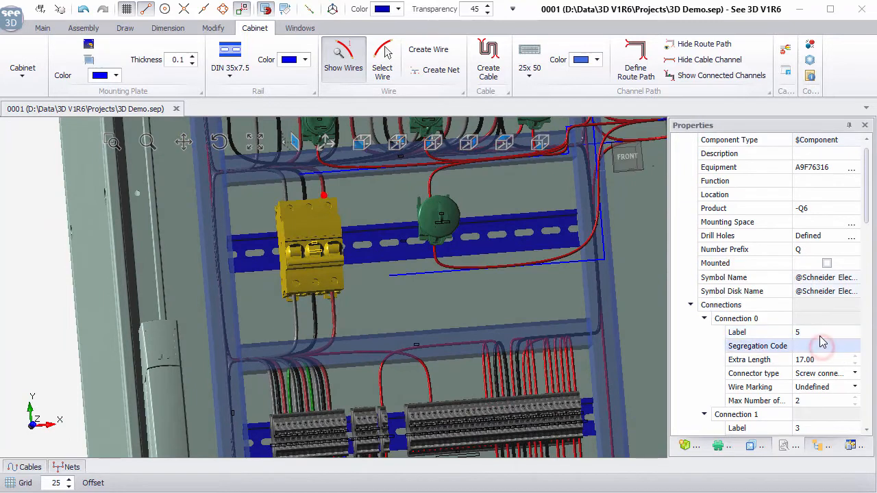
click(822, 331)
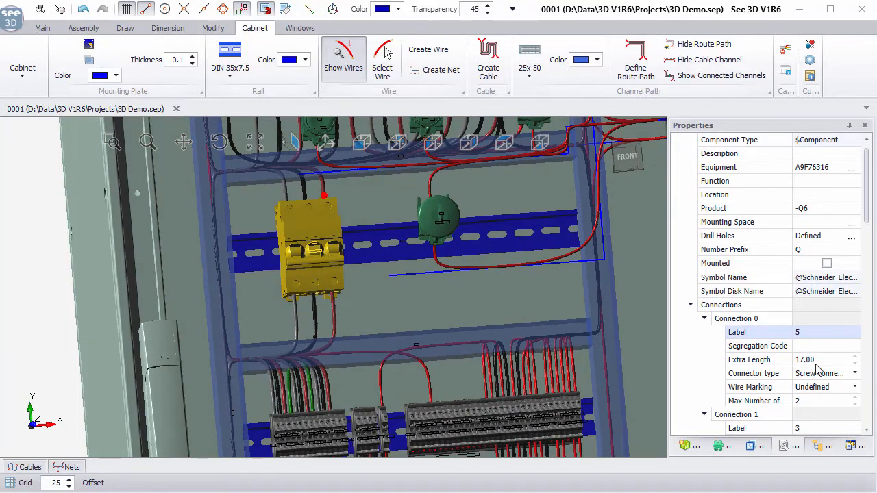
Examine the extra length and the available connector types of Connection 0 on -Q6, leaving both unchanged
click(817, 364)
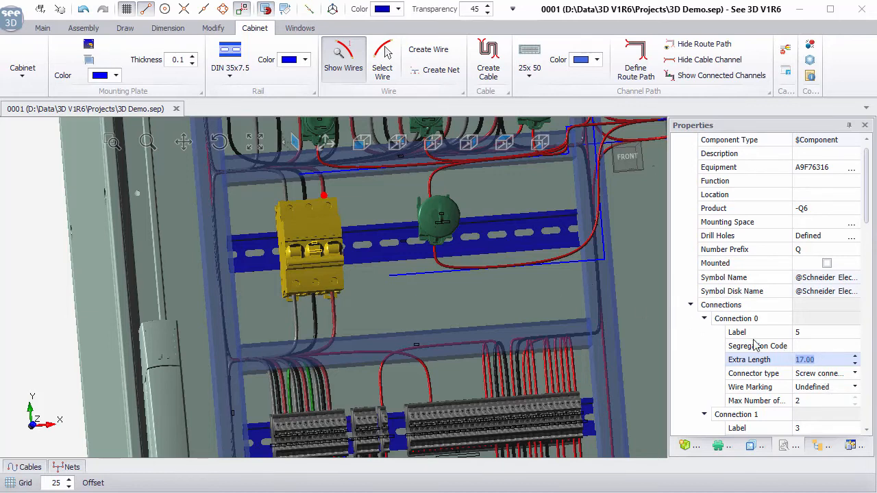
click(808, 377)
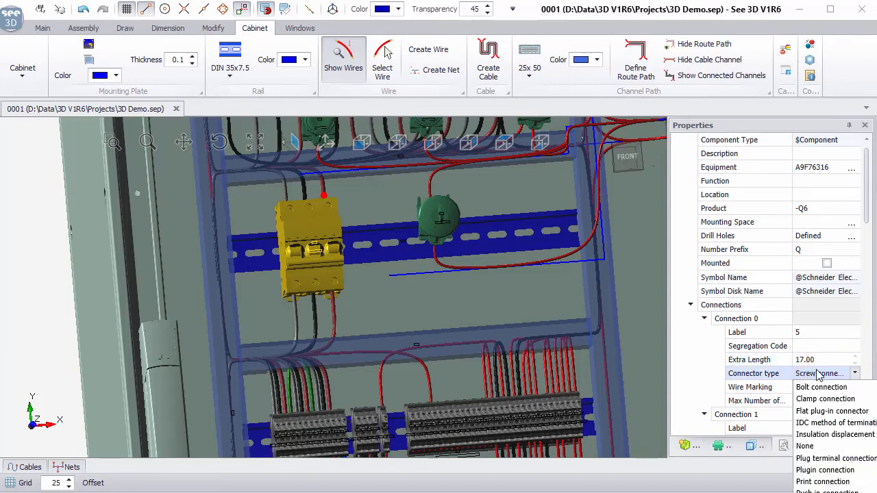
click(819, 363)
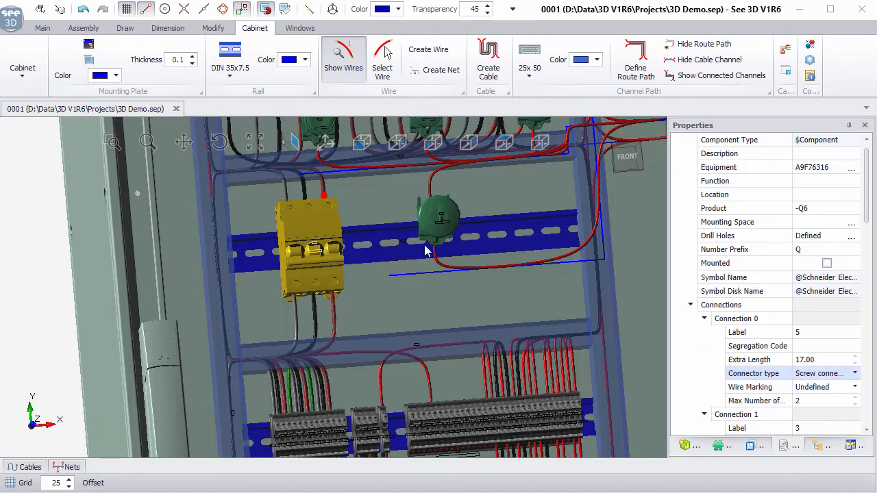
scroll(367, 270, down, 5)
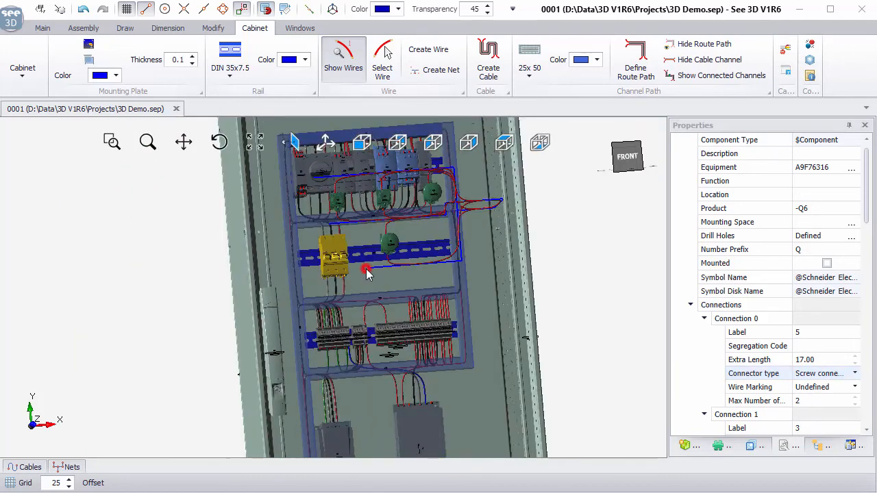
Clear the selection and save the cabinet model as a See Electrical 3D Panel Shop Floor drawing named DEMO1 on the desktop
click(366, 273)
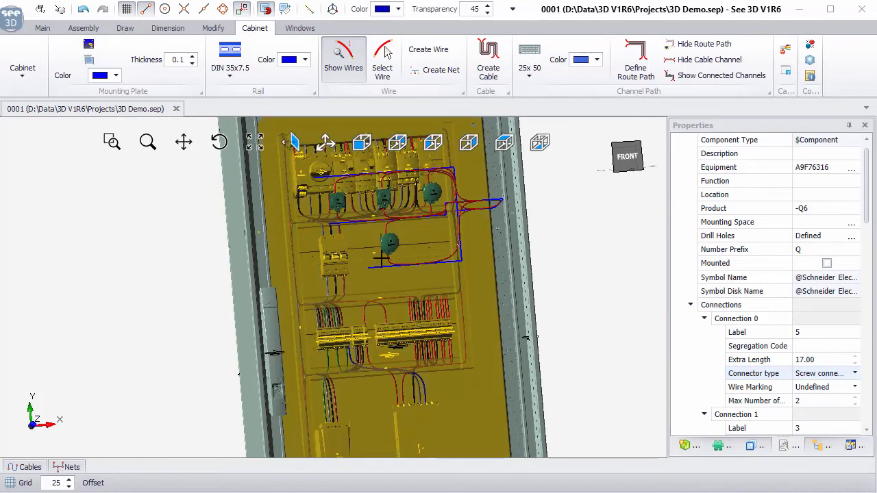
click(572, 246)
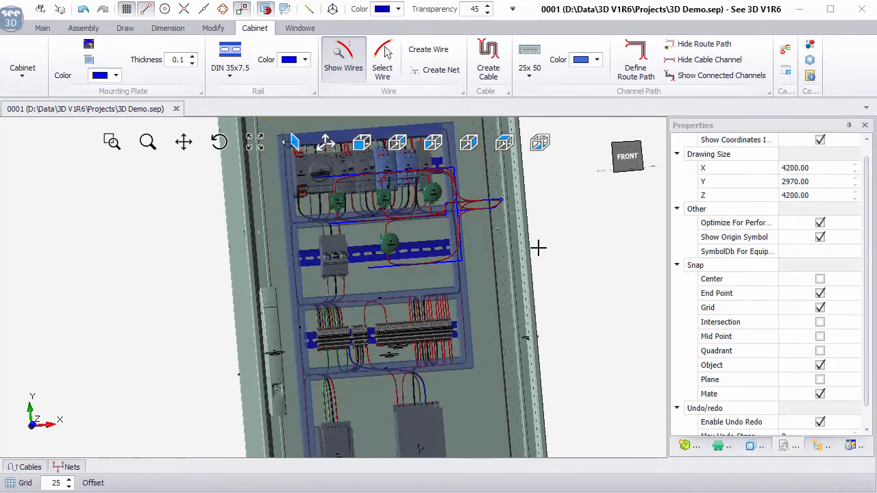
scroll(386, 303, down, 3)
middle_drag(383, 329, 340, 300)
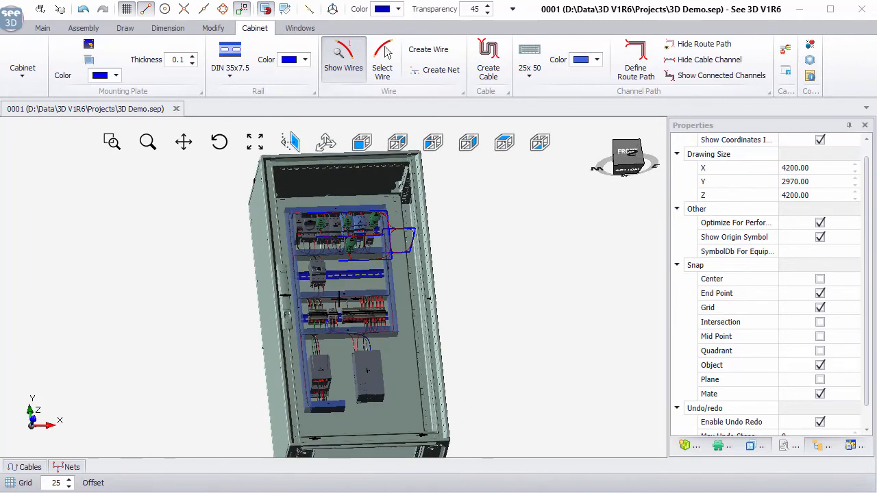
click(12, 18)
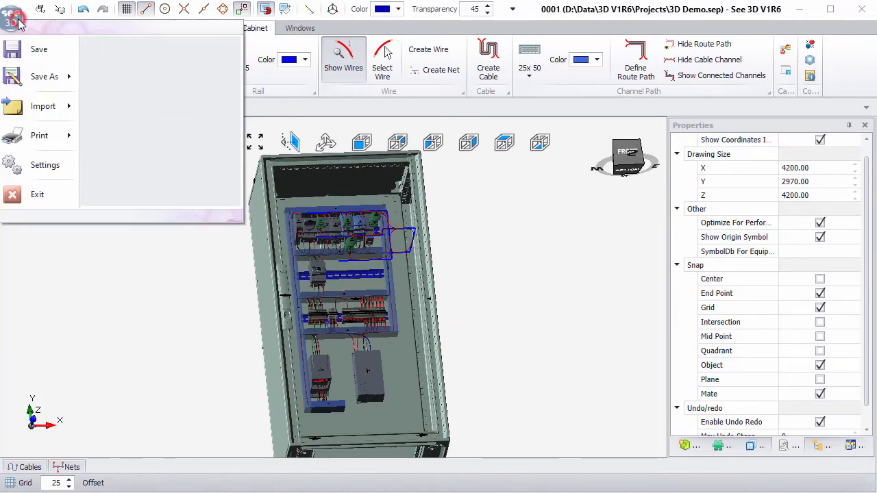
mouse_move(27, 80)
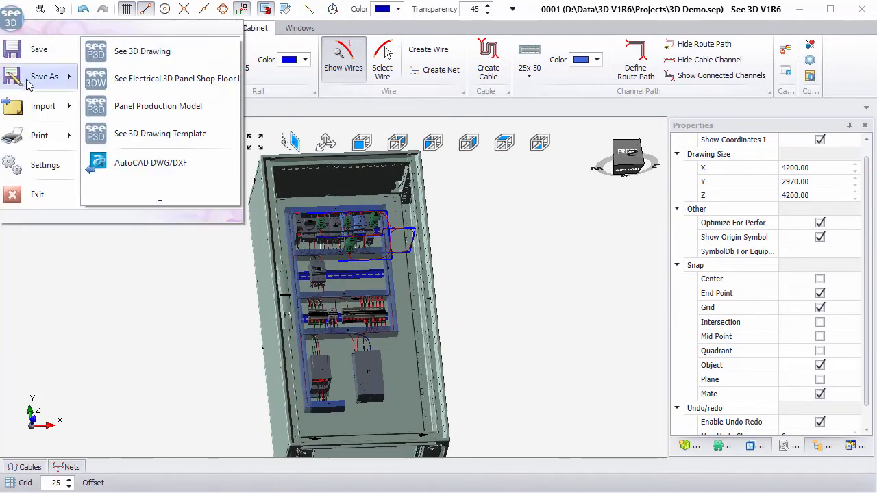
click(200, 82)
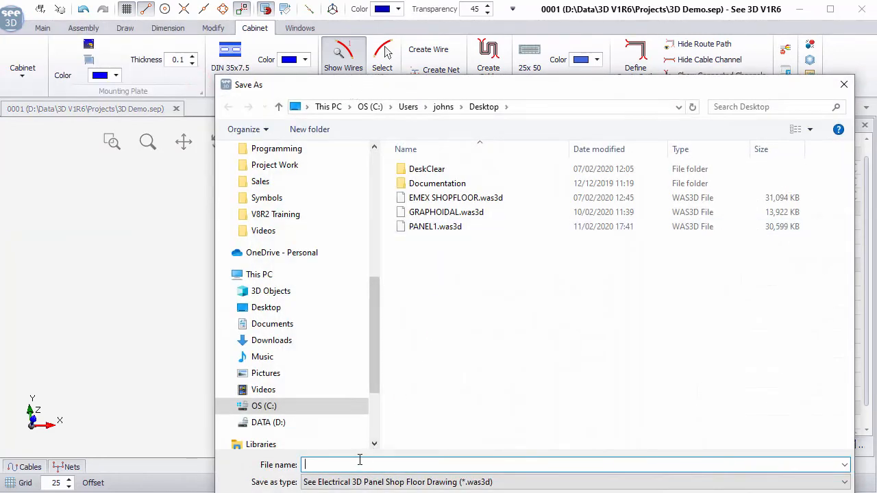
text(DEMO1)
key(Return)
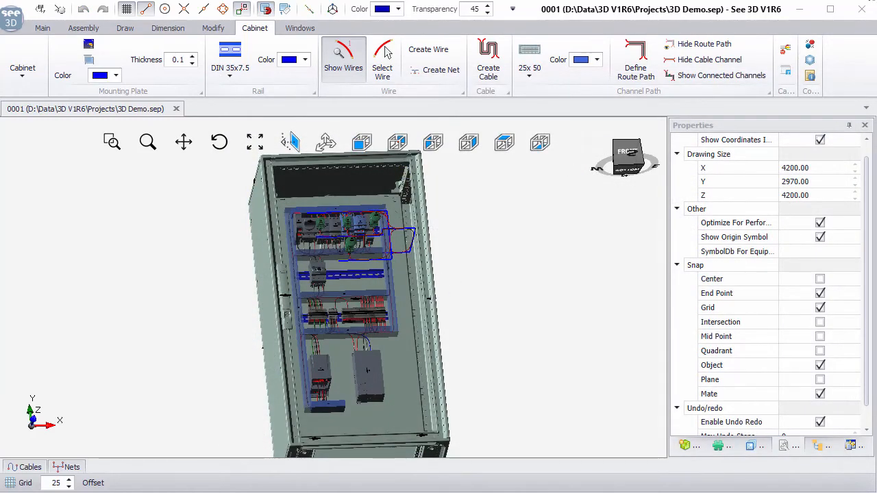
Close the 3D drawing, saving its changes, and minimise SEE Electrical
click(863, 11)
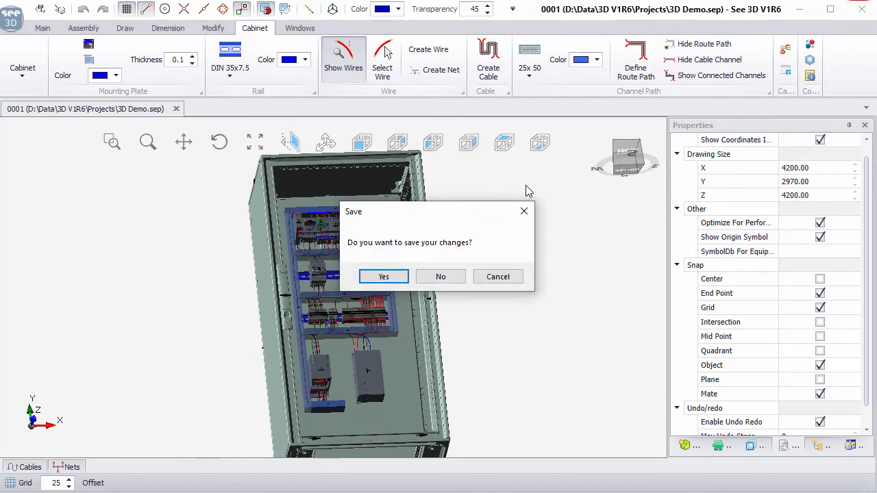
click(384, 277)
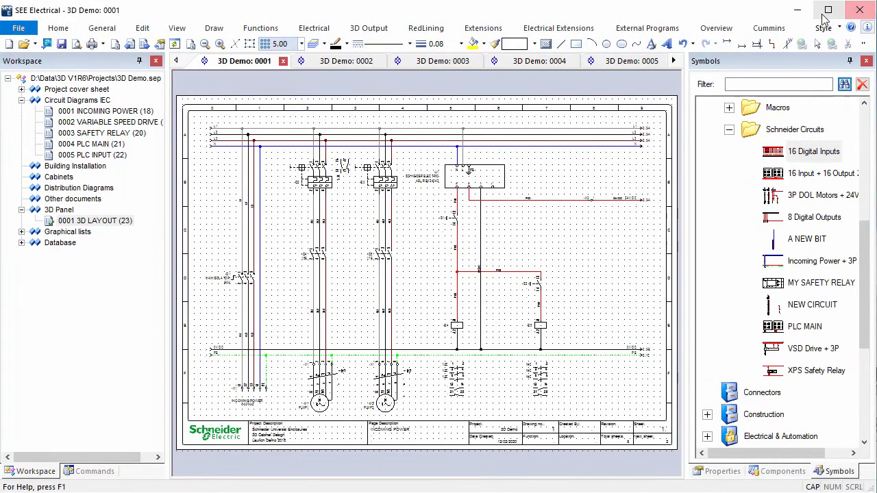
click(799, 11)
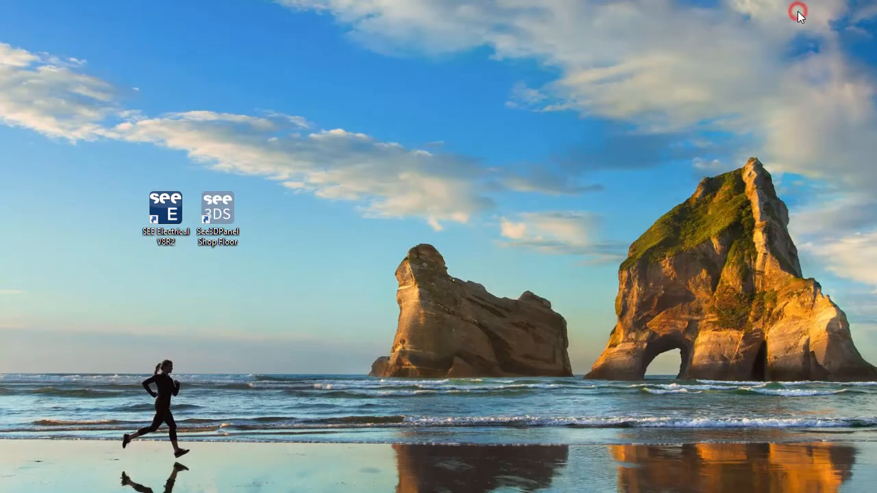
Start See Electrical 3D Panel Shop Floor, enlarge its window and open DEMO1.was3d from the desktop
double_click(224, 232)
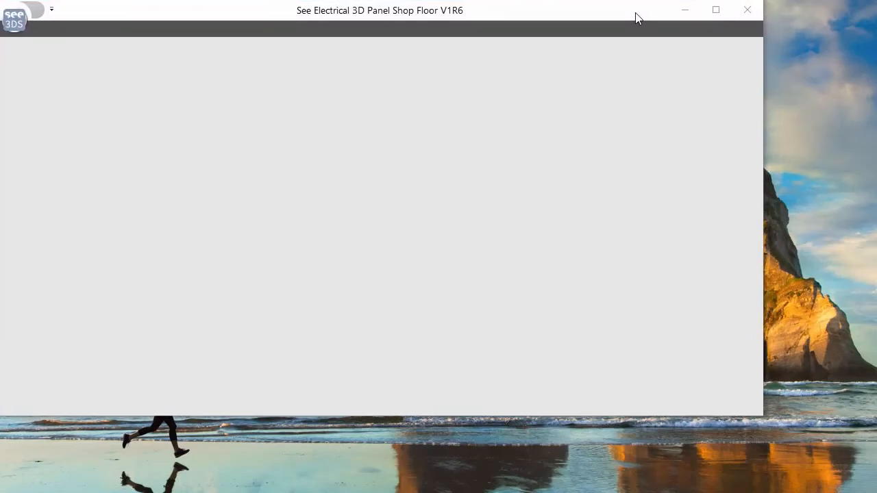
drag(761, 417, 873, 491)
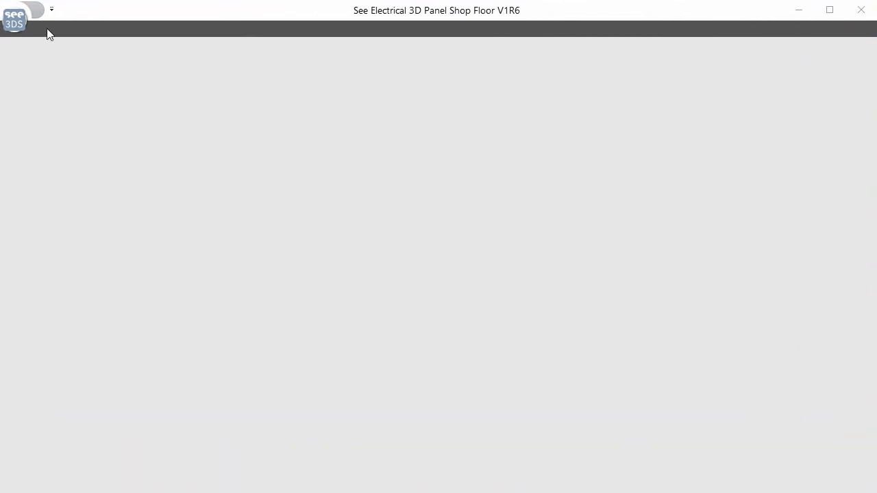
click(25, 22)
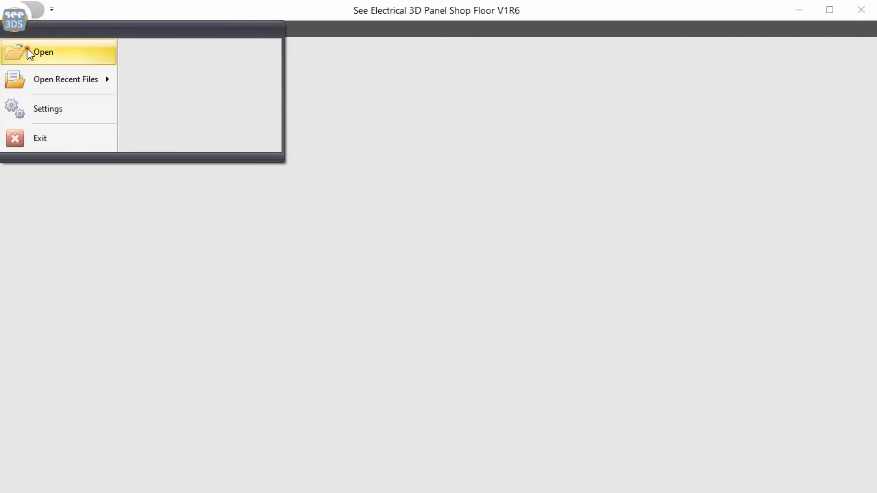
click(28, 50)
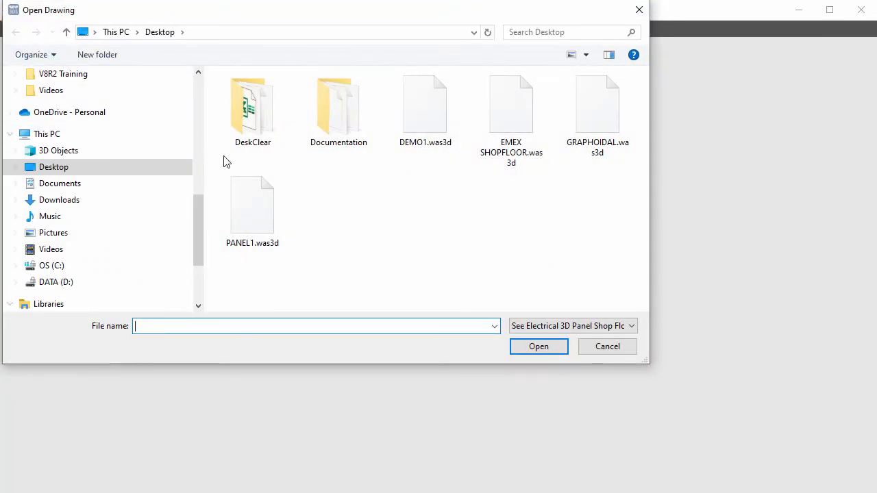
double_click(435, 120)
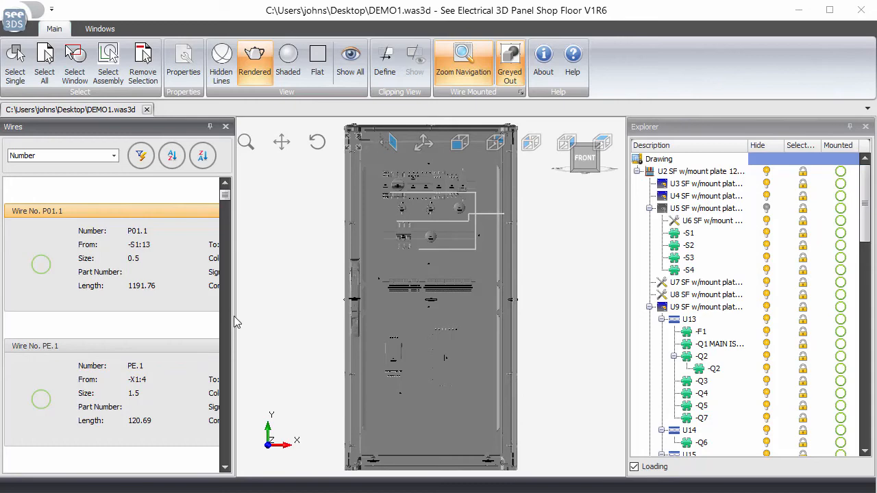
Turn off the greyed-out display and examine the coloured components on the cabinet's mounting plate
click(514, 70)
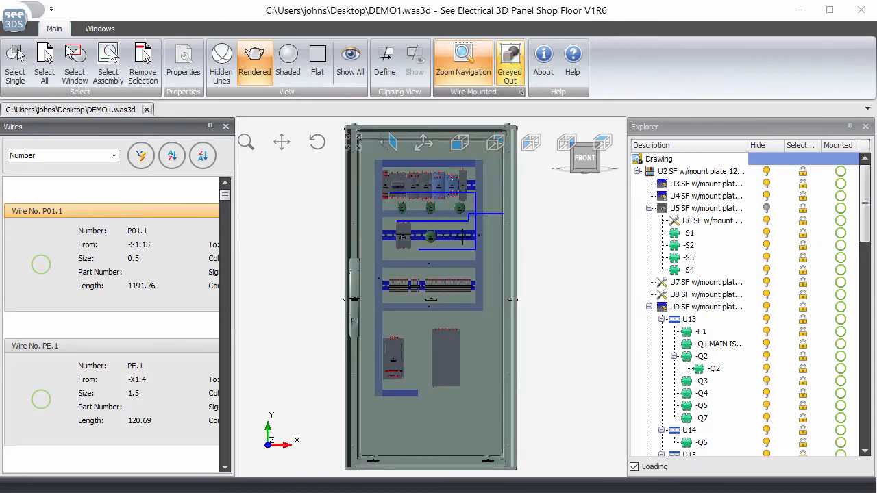
drag(471, 270, 449, 259)
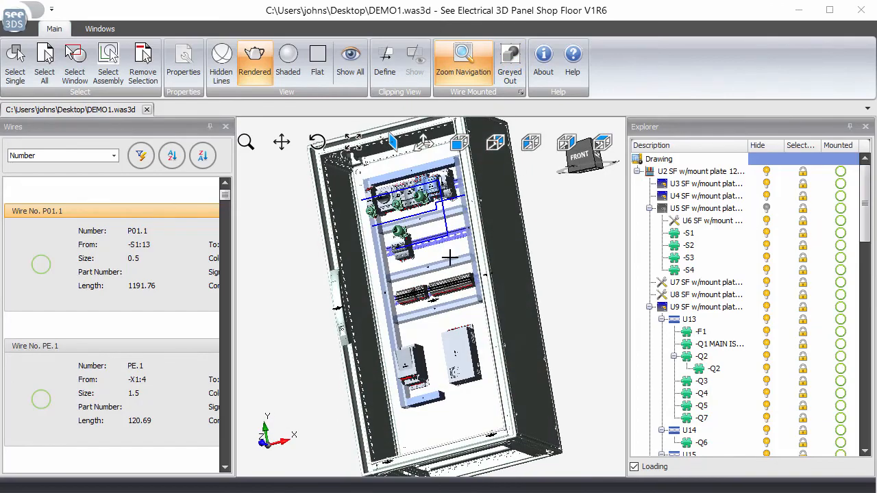
scroll(427, 215, up, 5)
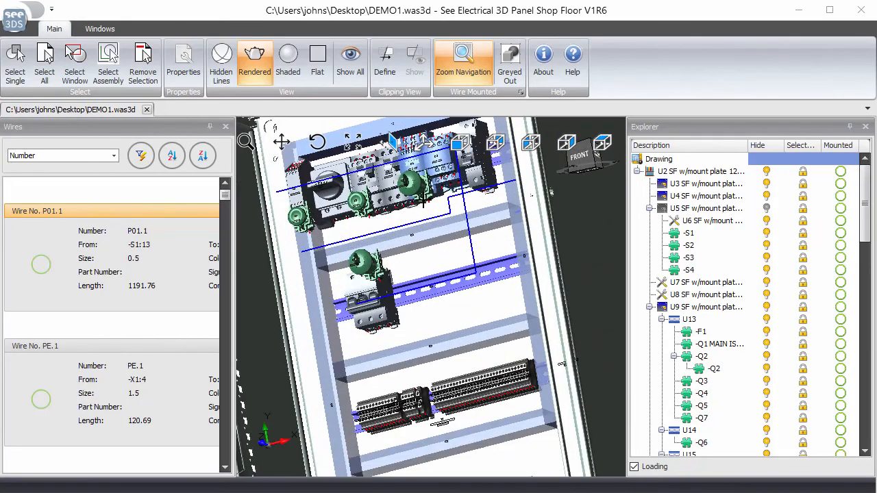
mouse_move(423, 200)
middle_down()
mouse_move(452, 203)
mouse_move(437, 209)
middle_up()
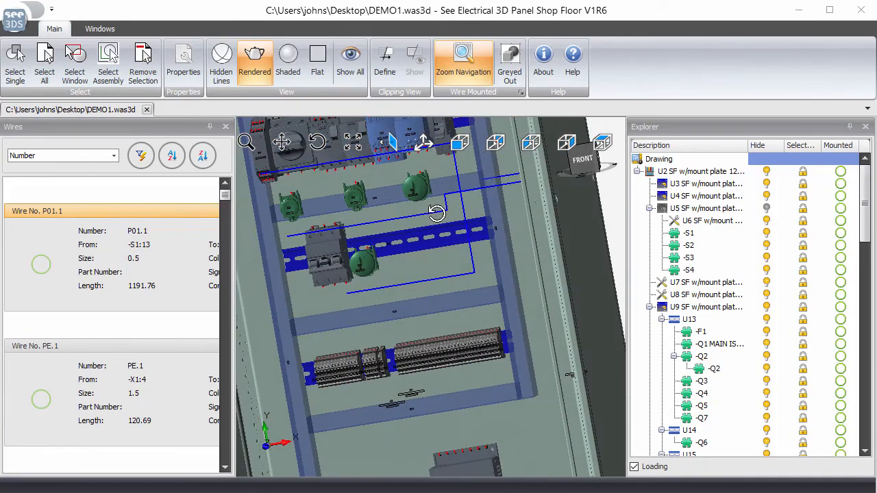
Select the enclosure body U2 in the component tree and mark it as mounted
click(706, 134)
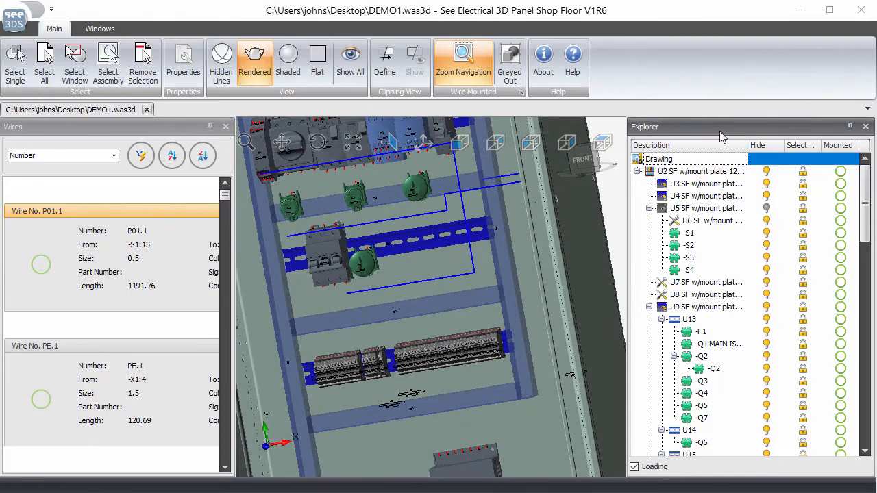
click(696, 172)
scroll(572, 241, down, 4)
scroll(568, 247, up, 1)
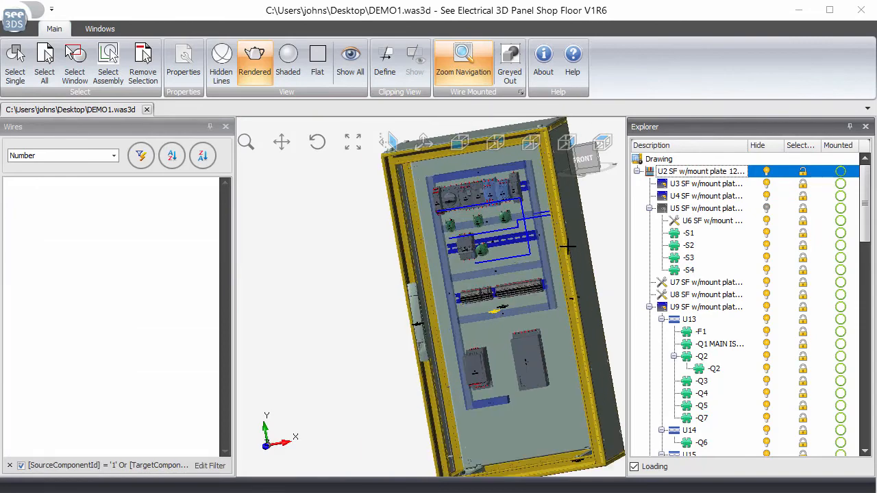
click(841, 172)
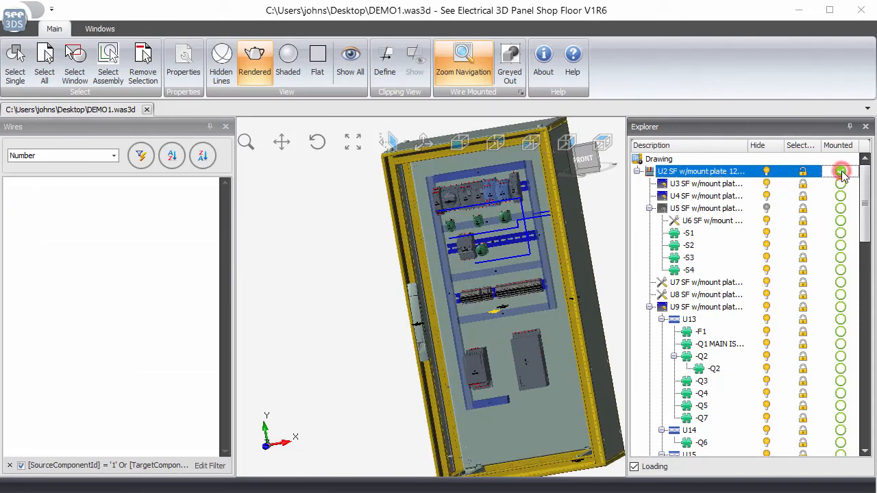
Mark the enclosure parts U3 and U4 as mounted
click(732, 185)
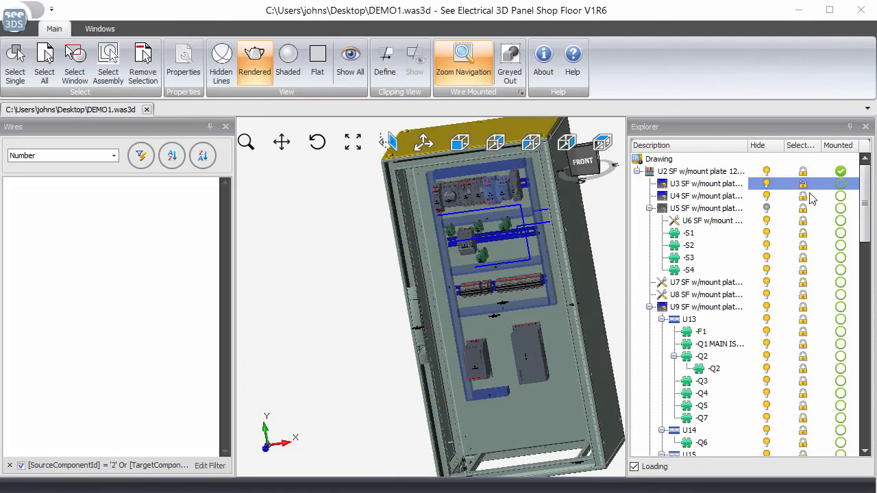
click(841, 185)
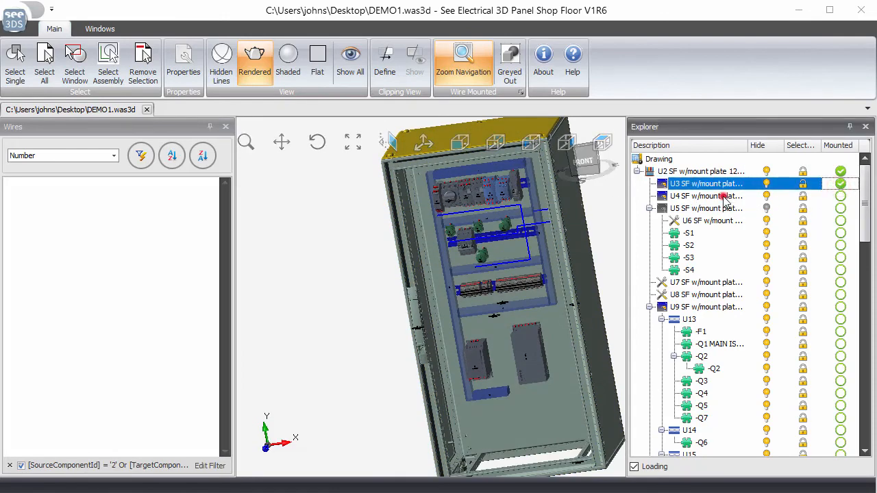
click(726, 197)
click(840, 199)
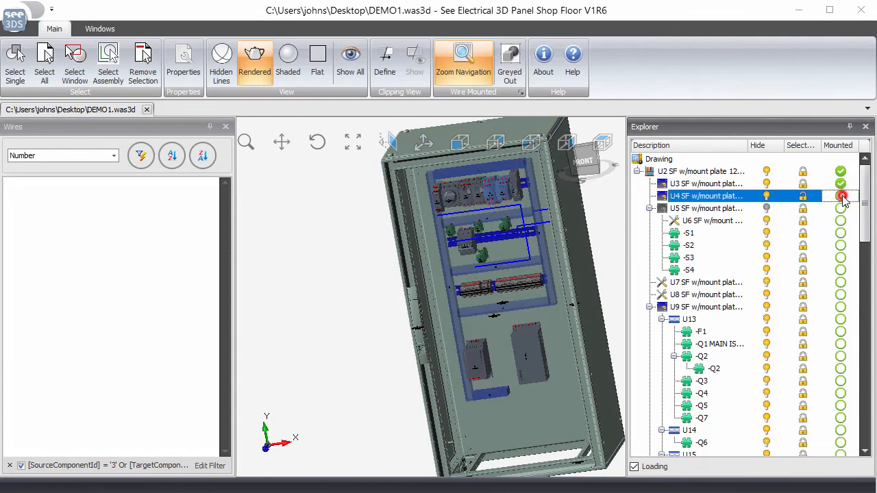
Mark the door handle U6 and the door component -S1 as mounted
click(699, 209)
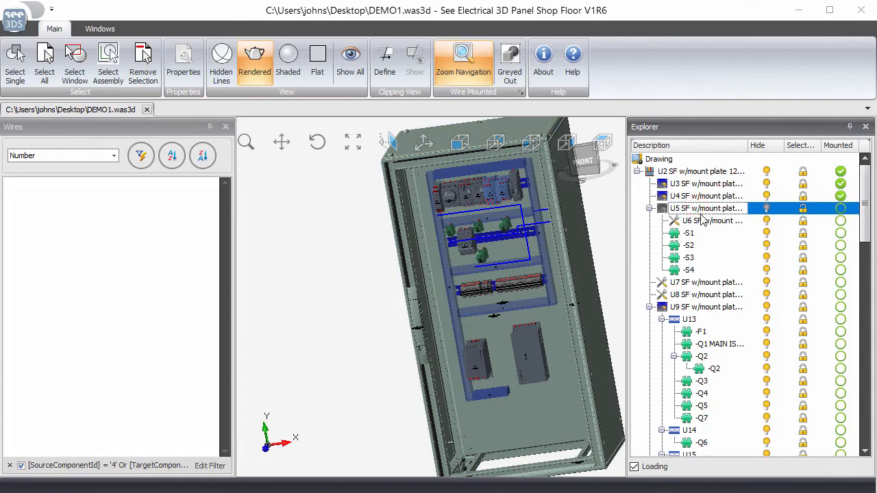
click(702, 220)
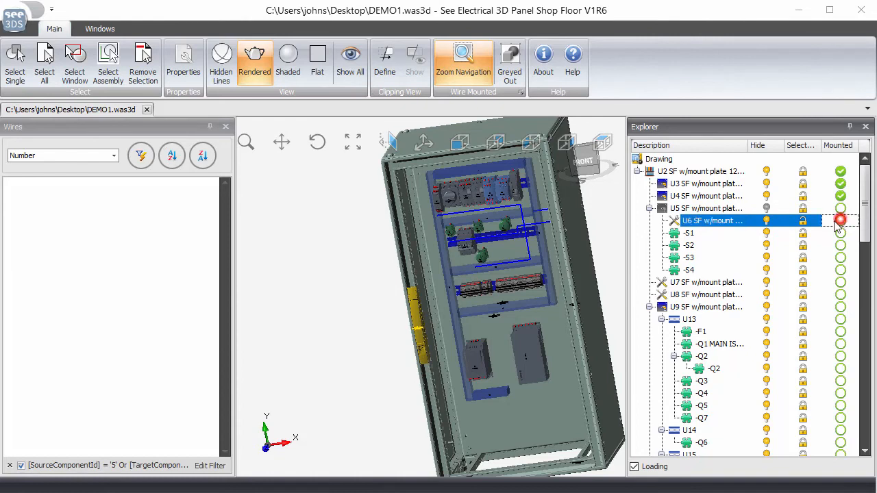
click(840, 220)
click(689, 233)
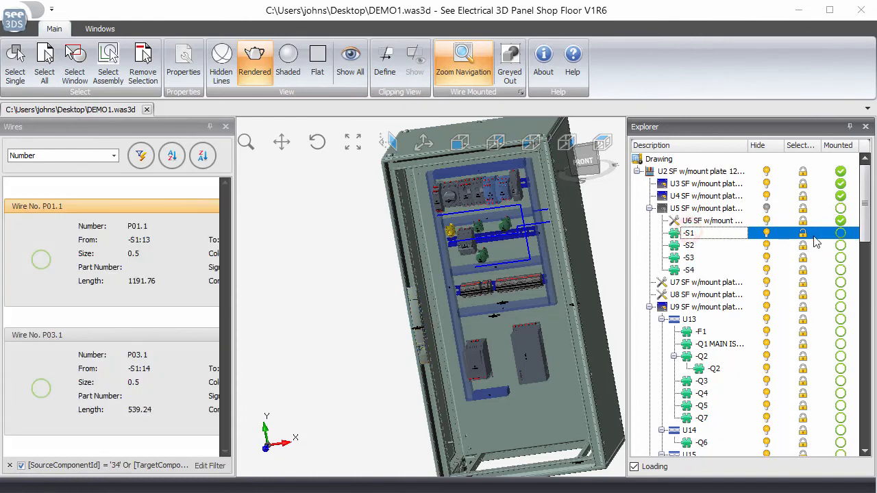
click(841, 233)
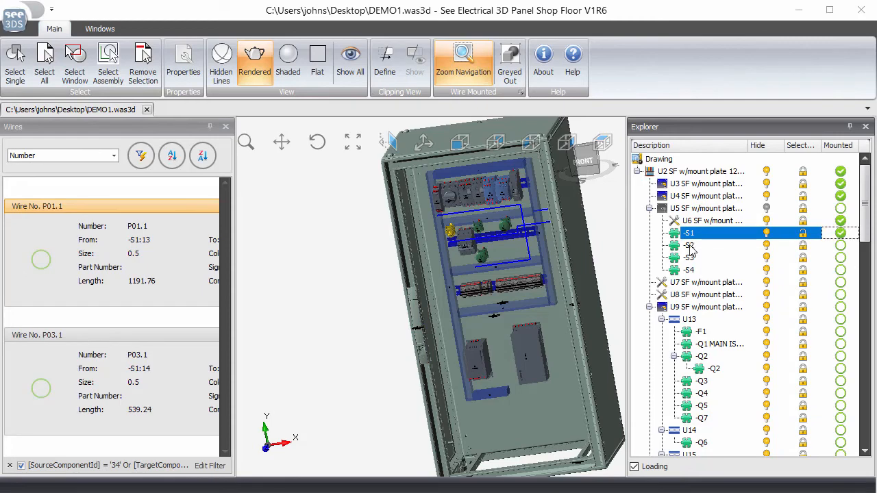
Show the door U5 briefly, hide it again and mark it as mounted
click(768, 212)
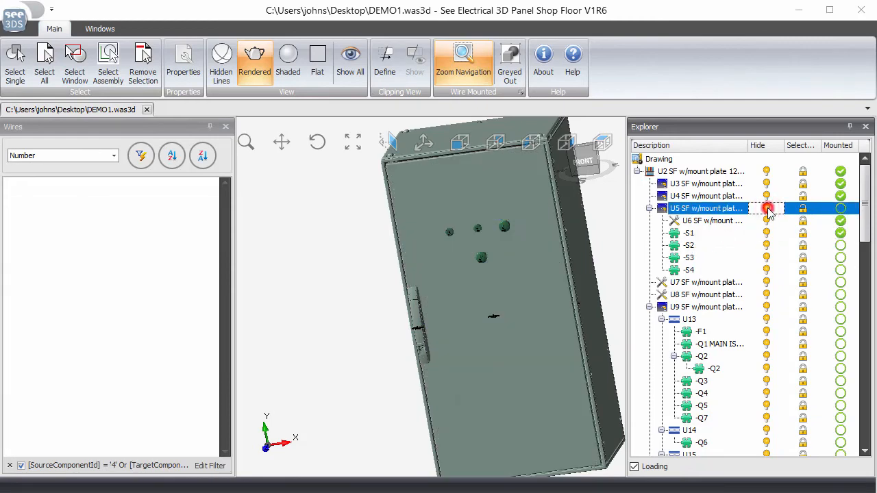
click(769, 213)
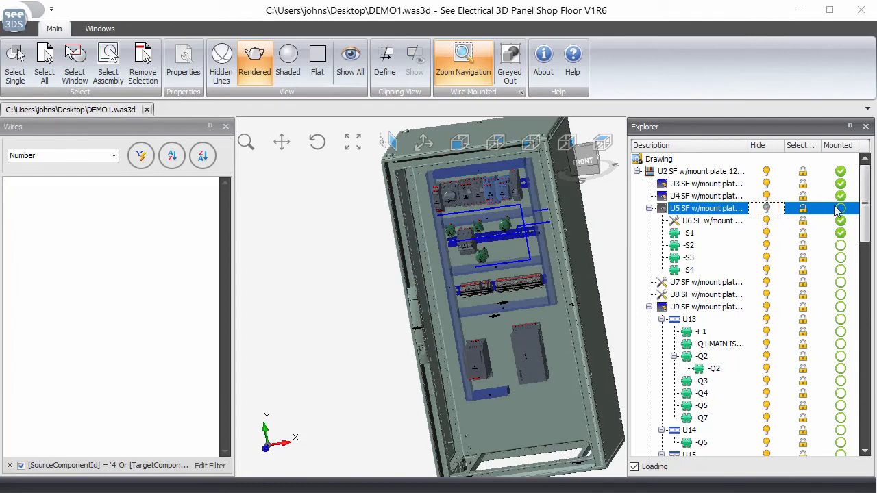
click(842, 210)
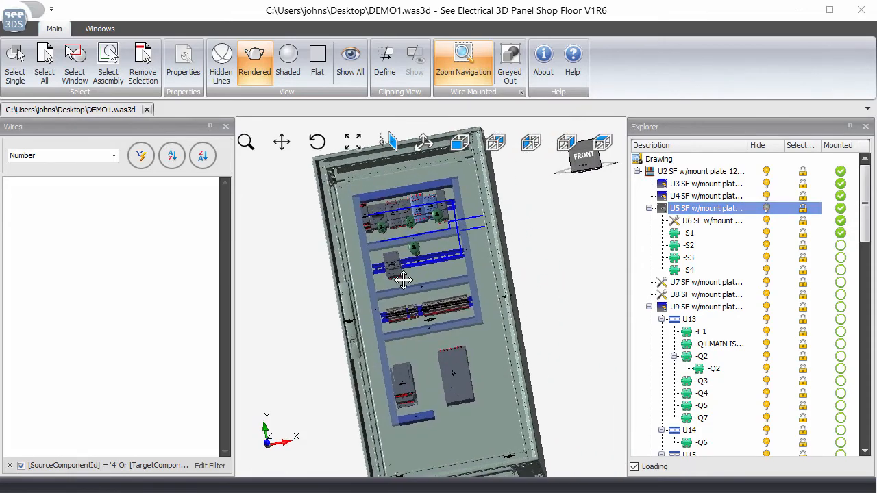
Turn the greyed-out display back on and select circuit breaker -Q6 on the model to list its wires
click(512, 75)
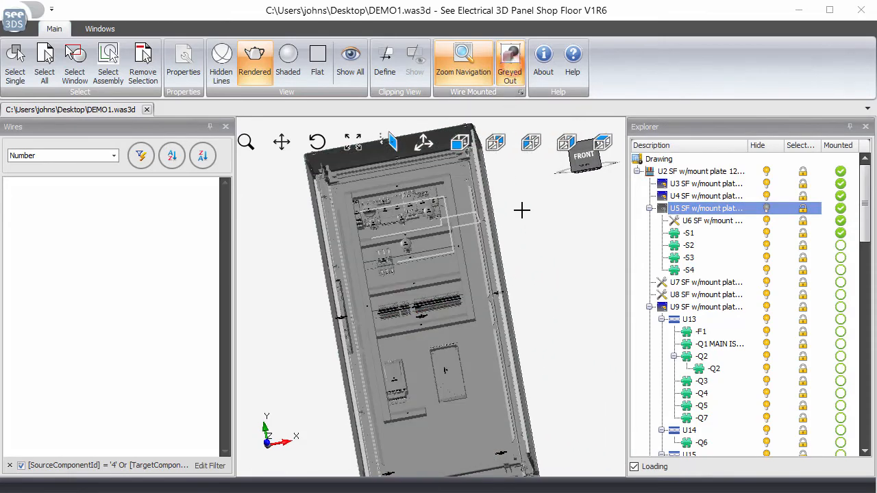
scroll(398, 259, up, 3)
scroll(398, 258, up, 3)
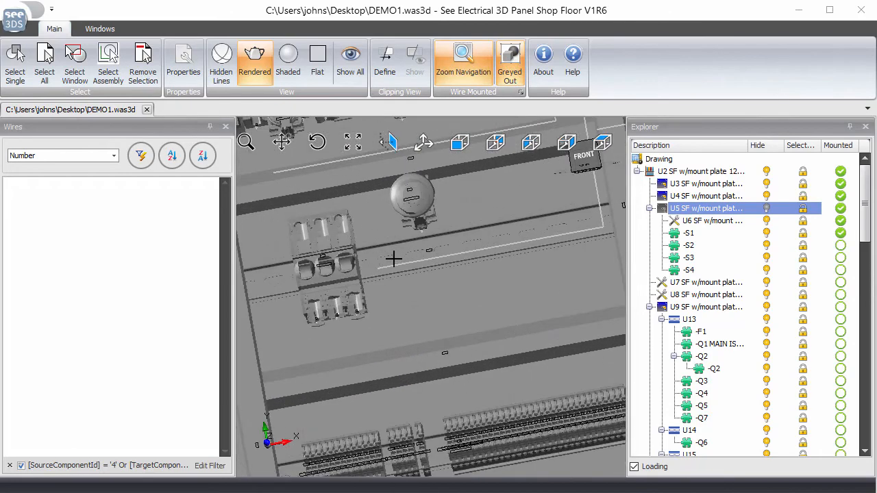
click(321, 255)
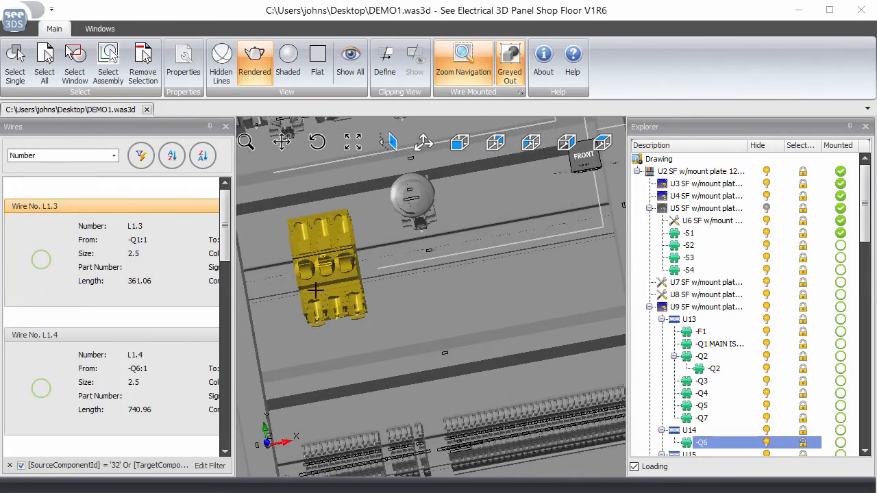
Display wire L1.3 on the model and trace its route from -Q1:1 to -Q6:1
mouse_move(326, 314)
middle_down()
mouse_move(328, 293)
mouse_move(322, 305)
middle_up()
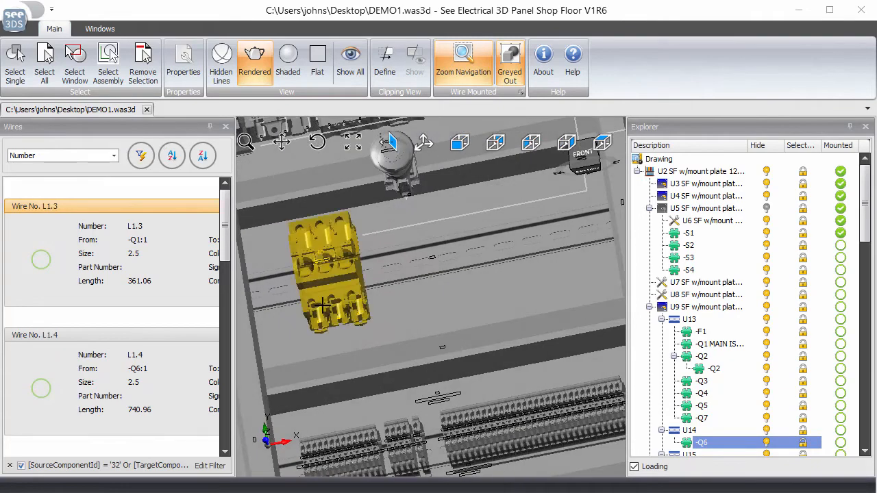
click(70, 205)
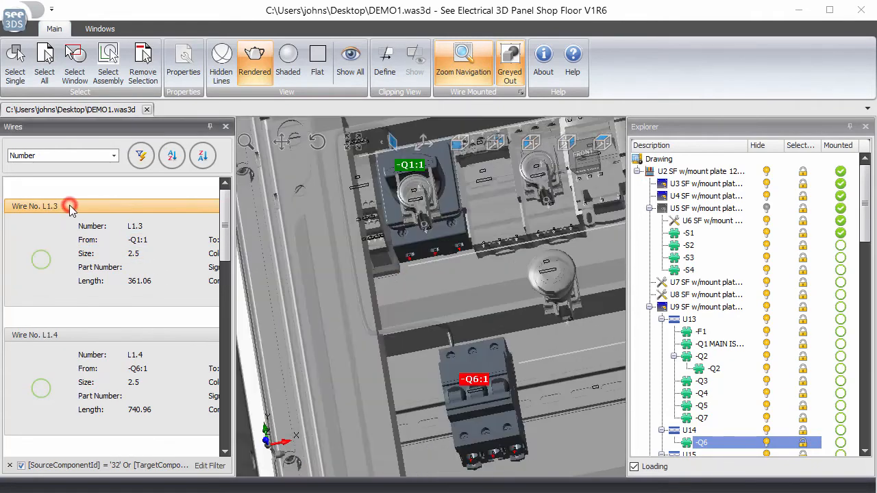
scroll(453, 284, down, 1)
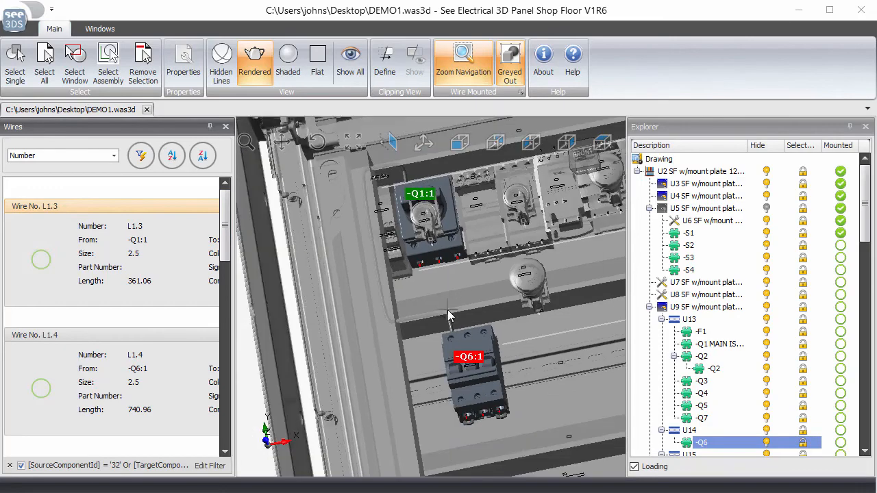
scroll(444, 325, up, 3)
scroll(444, 325, down, 4)
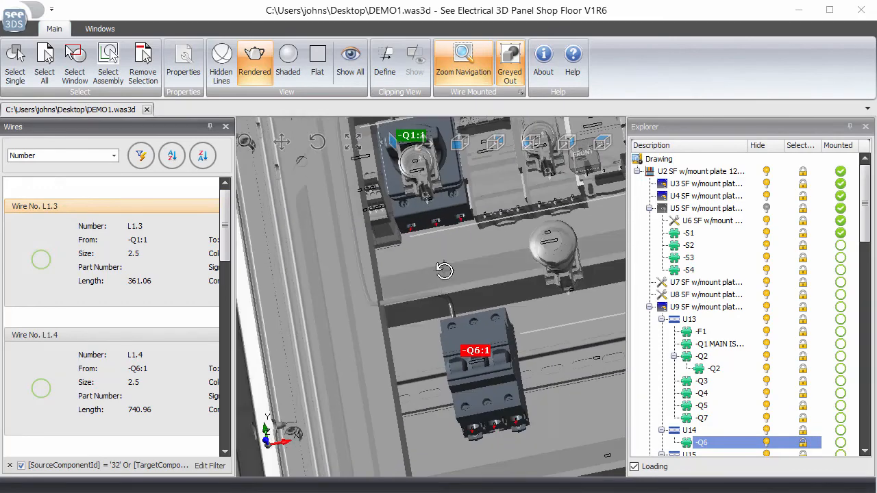
middle_drag(444, 321, 372, 207)
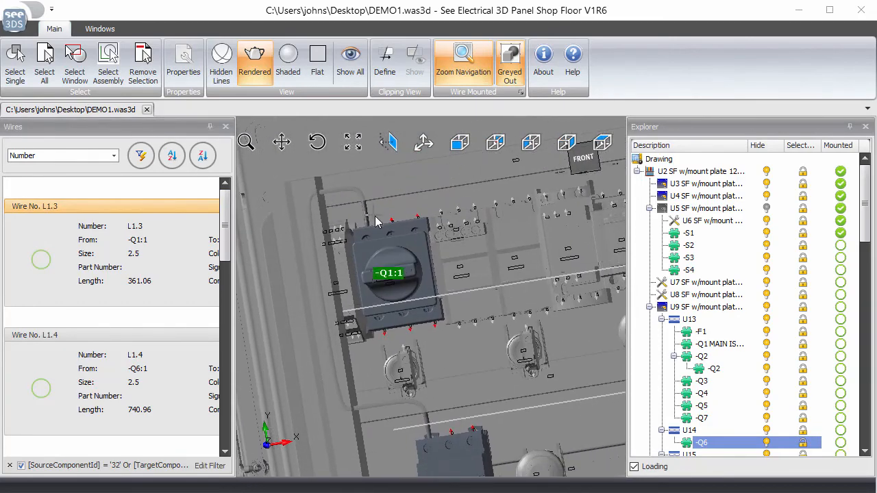
ctrl+middle_drag(448, 411, 420, 312)
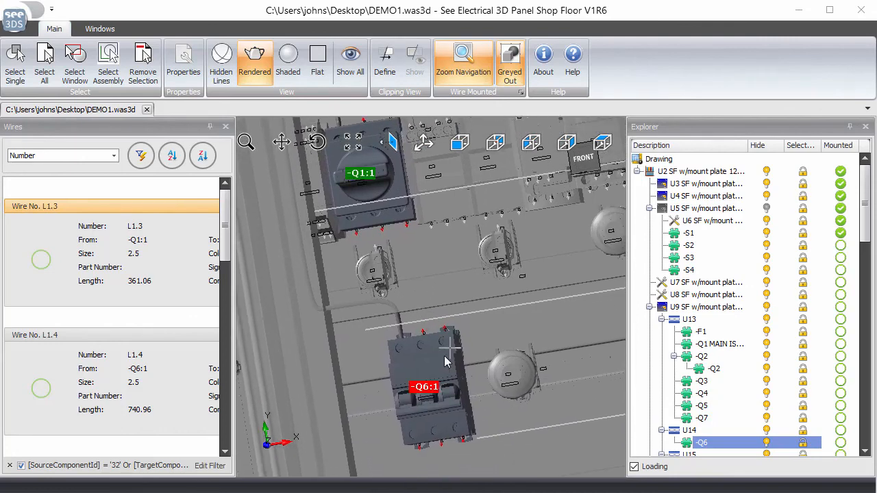
Collapse the Explorer to enlarge the model view and mark wire L1.3 as mounted
click(849, 126)
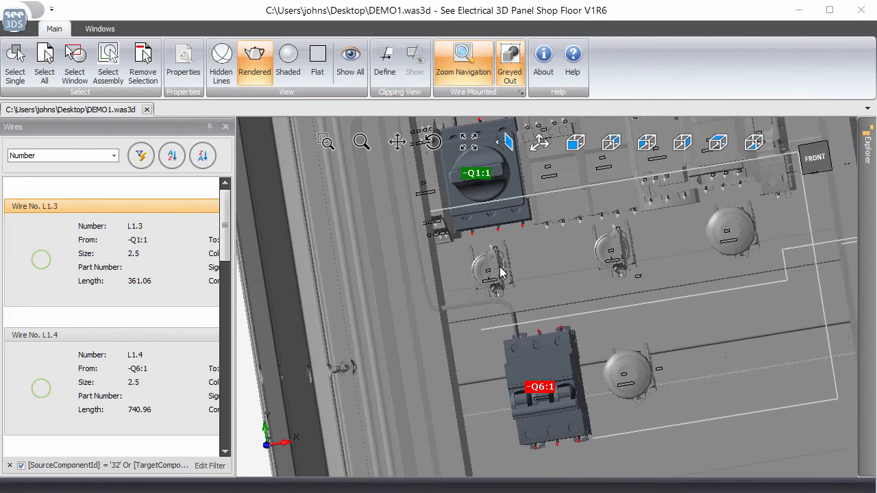
middle_drag(484, 314, 488, 291)
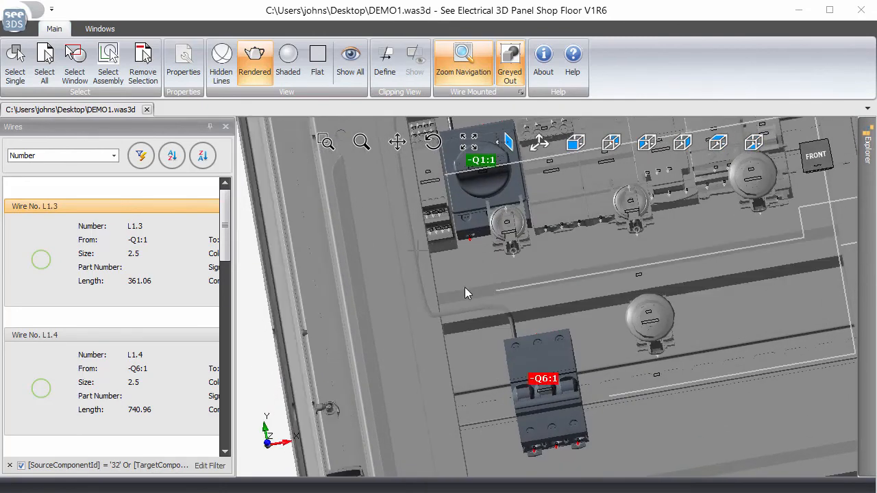
click(41, 259)
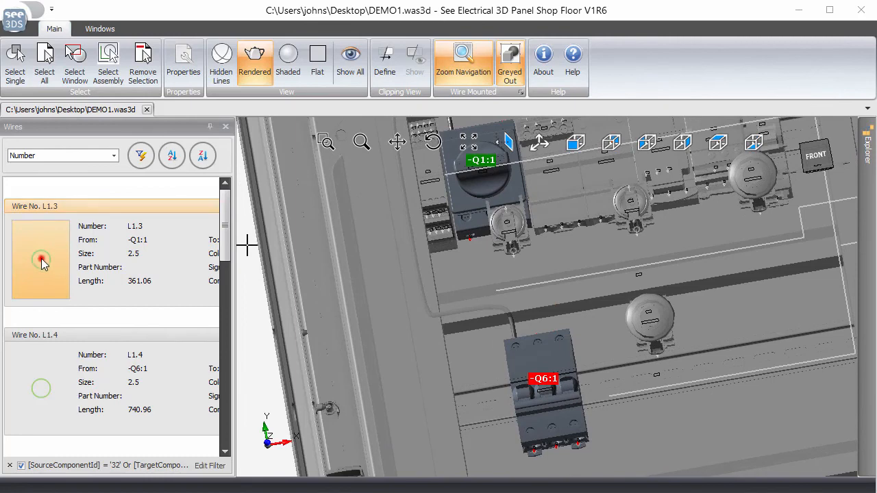
Display wire L1.4 from -Q6:1 to -U1:L on the model and mark it as mounted
click(118, 335)
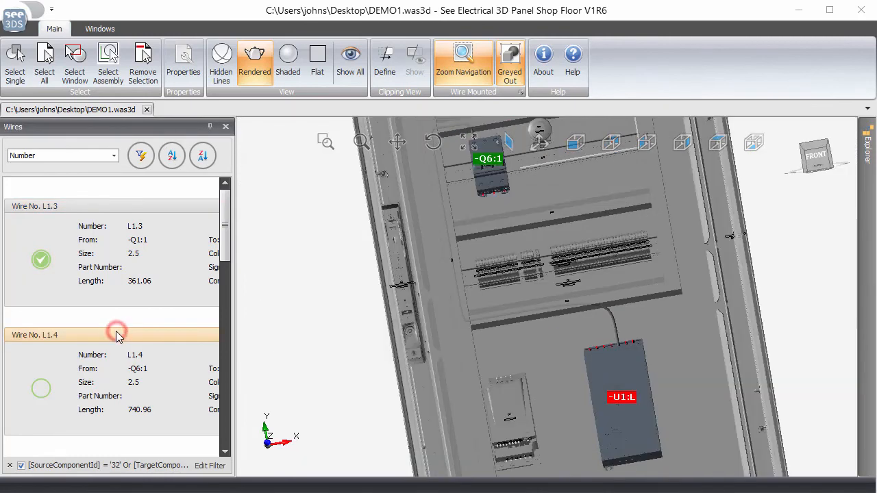
scroll(626, 356, up, 2)
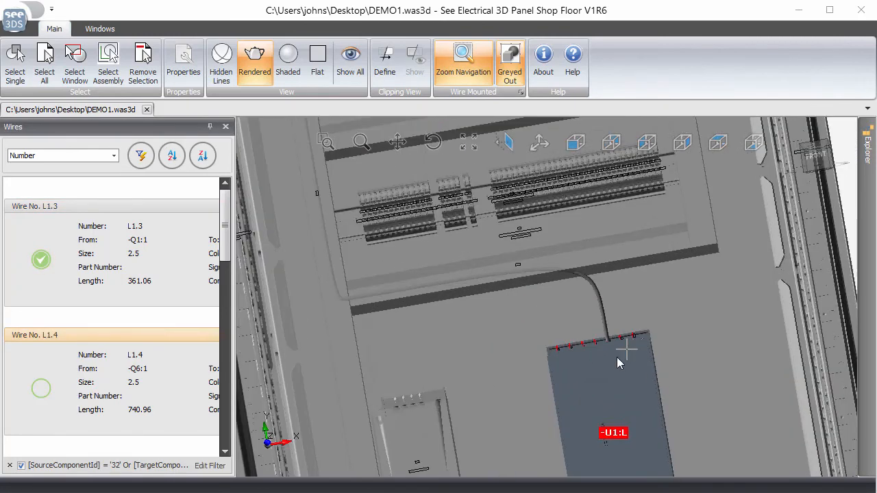
scroll(625, 370, down, 4)
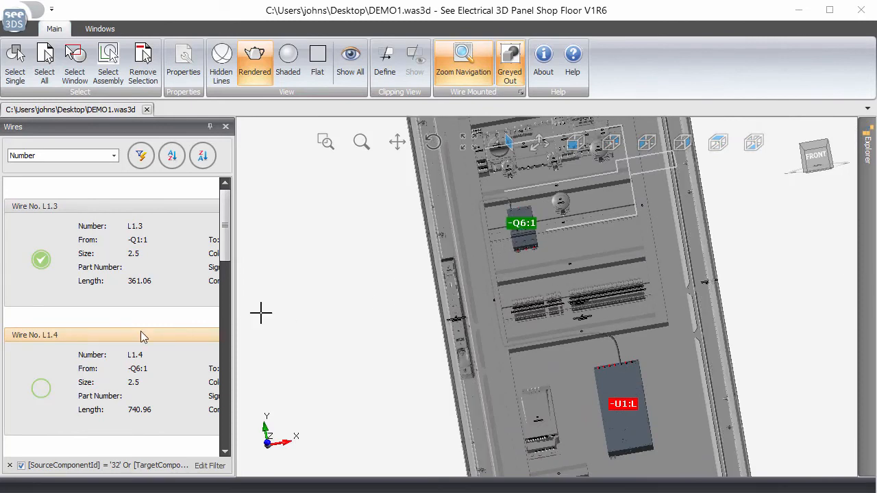
click(43, 389)
Filter the wire list of -Q6 by color to show only the BN wires
click(114, 156)
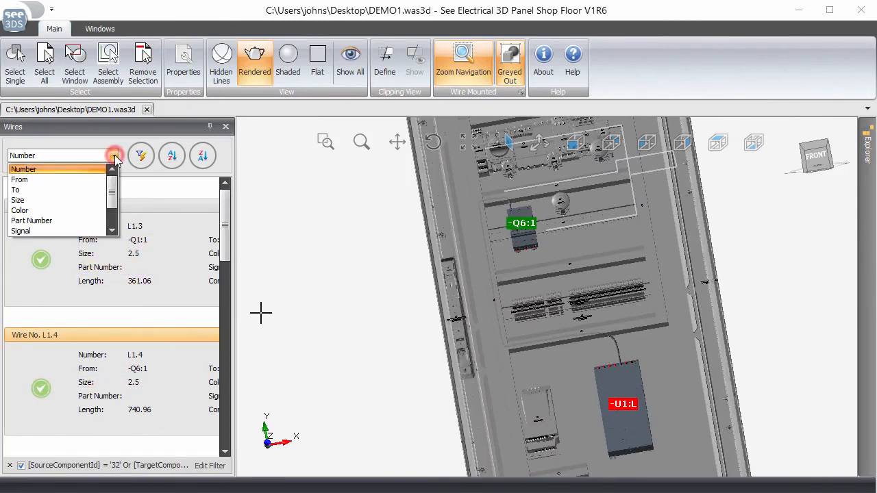
click(55, 211)
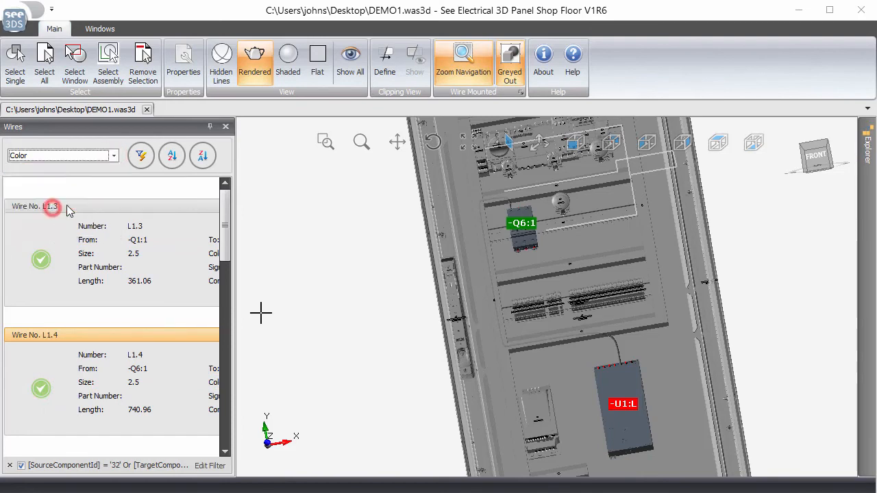
click(141, 157)
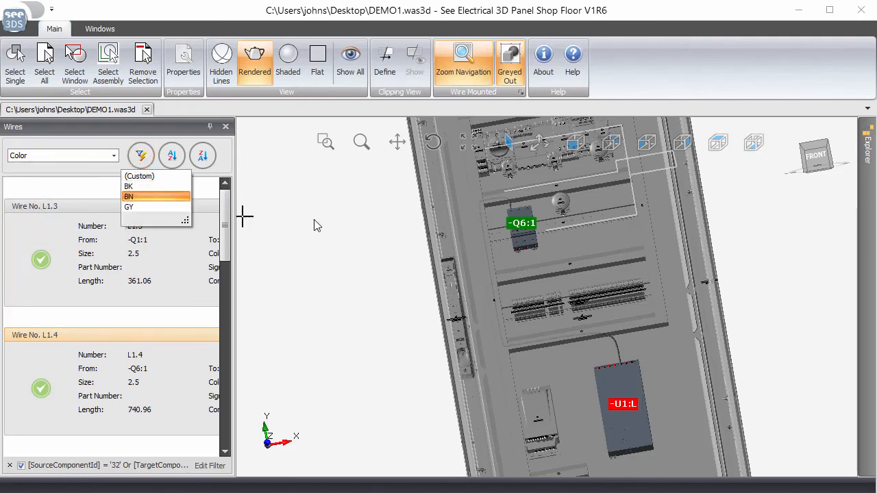
click(315, 219)
click(140, 157)
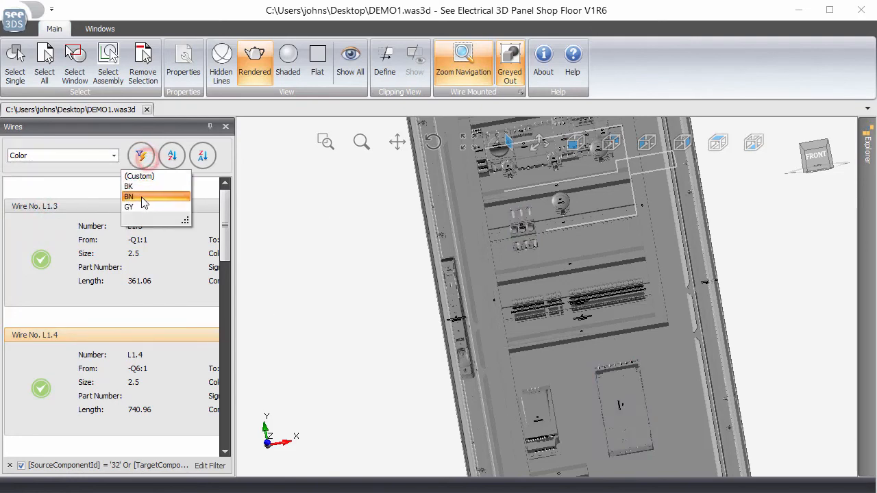
click(142, 198)
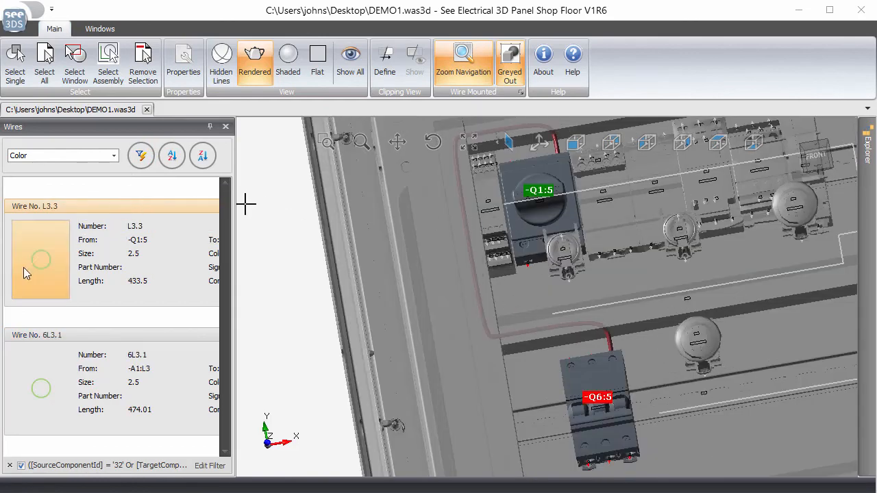
Mark the filtered wires L3.3 and 6L3.1 as mounted, displaying the route of 6L3.1 on the model
click(42, 261)
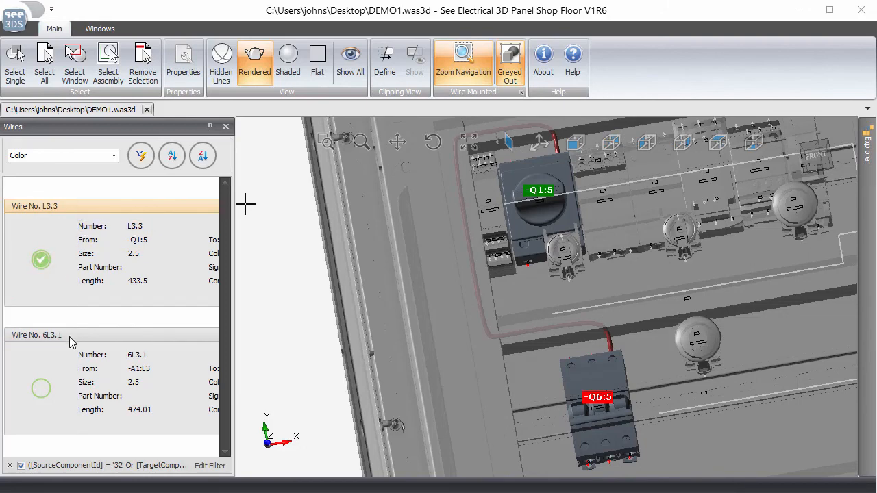
click(70, 335)
click(46, 391)
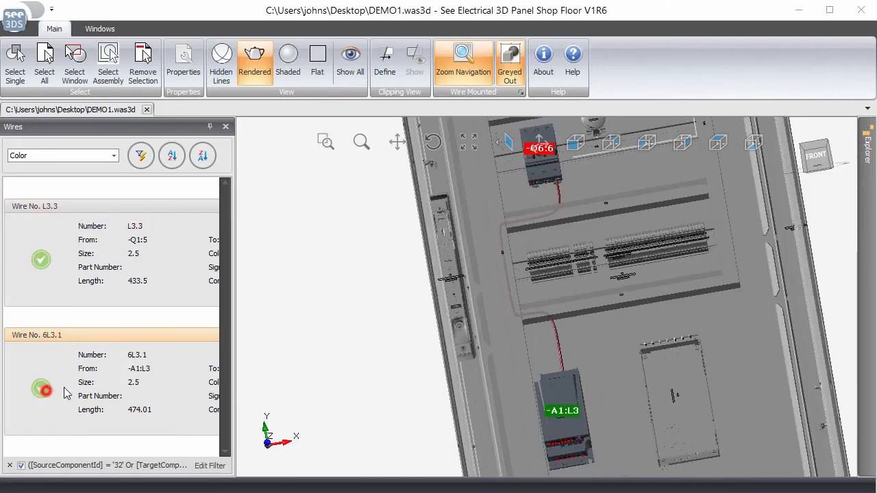
click(133, 339)
Remove the filter from the wire list, then display wire 7L3.1 and mark it as mounted
click(114, 156)
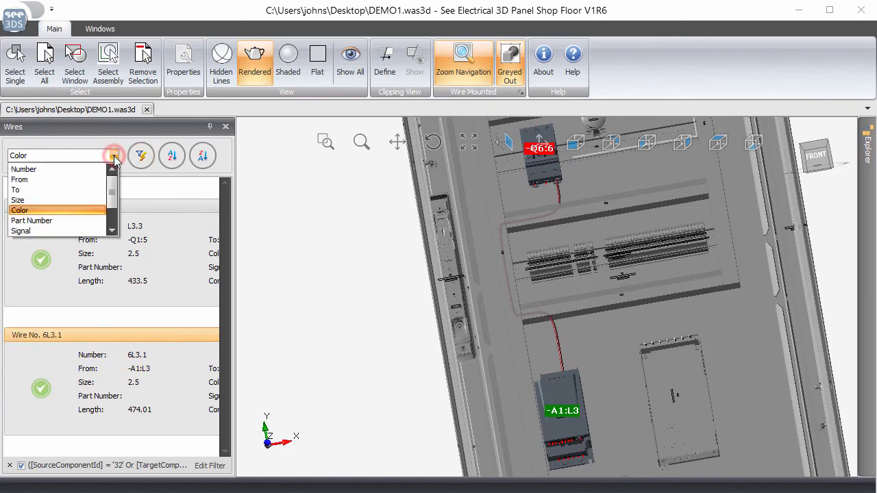
click(10, 467)
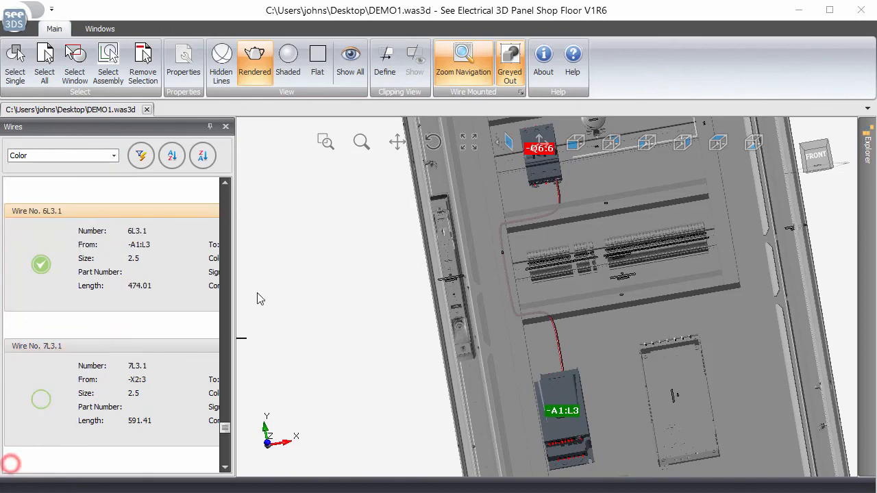
click(52, 348)
click(39, 400)
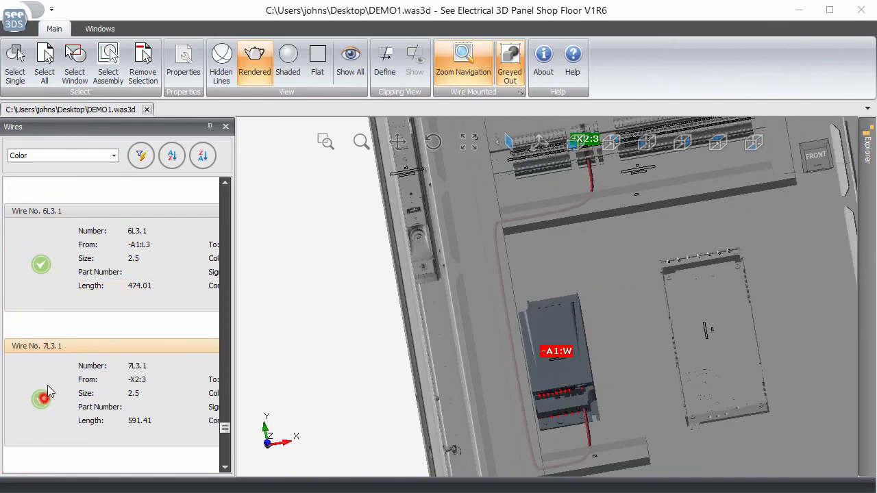
Save the shop floor drawing with its mounting progress
click(18, 21)
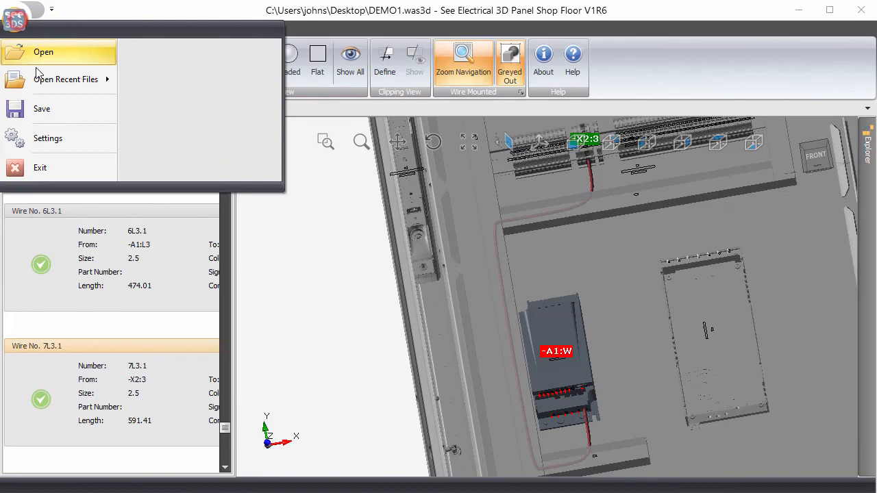
click(39, 110)
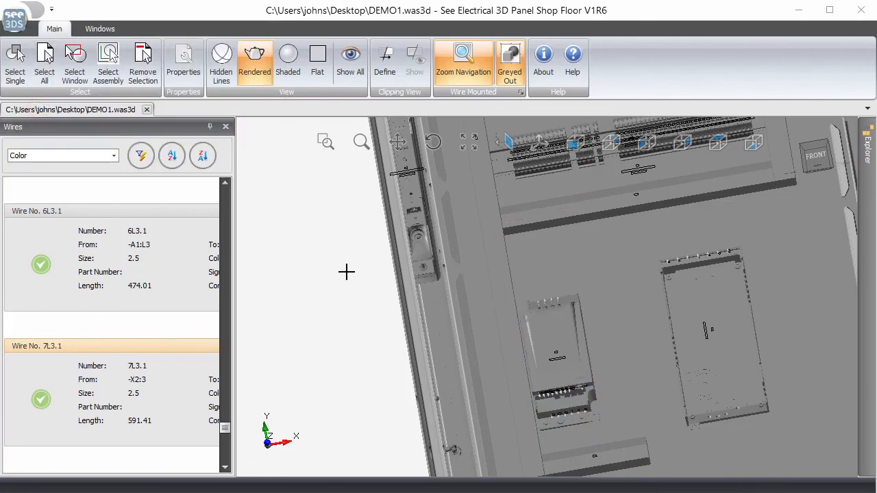
Look over the cabinet interior and display wire 6L3.1 between -A1:L3 and -Q6:6 again
scroll(594, 304, down, 3)
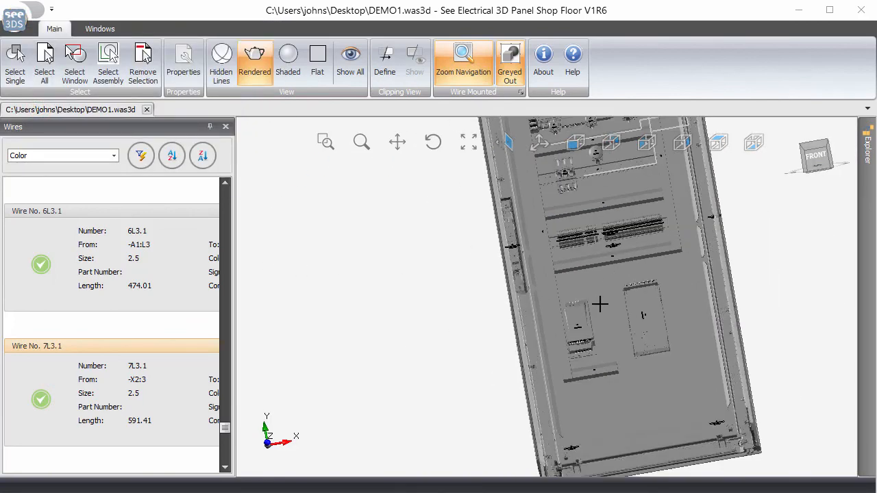
middle_drag(601, 304, 597, 275)
scroll(570, 264, up, 5)
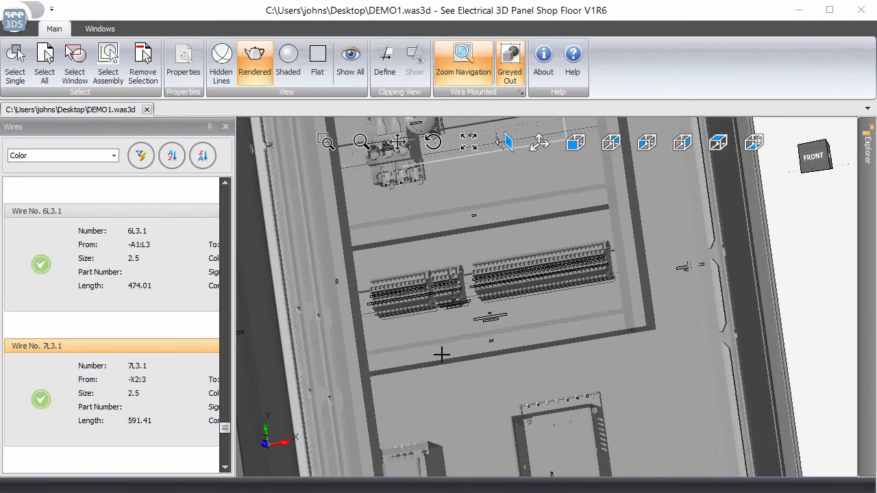
middle_drag(442, 354, 525, 295)
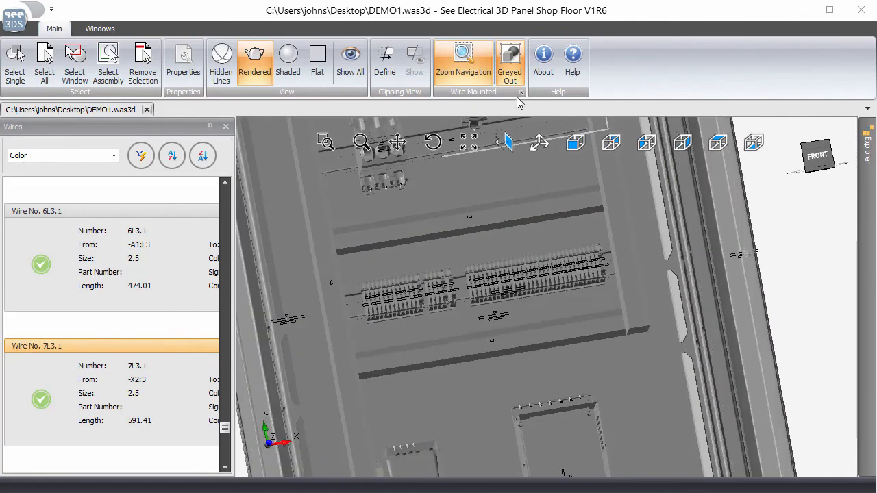
click(161, 211)
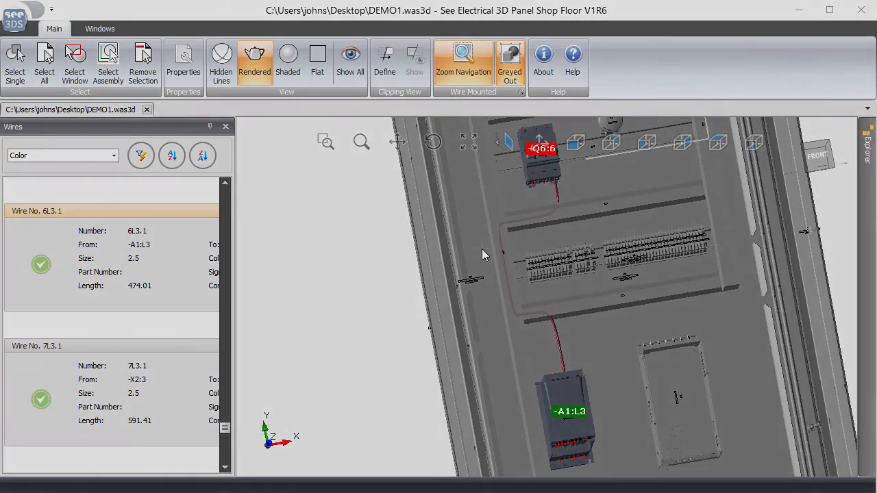